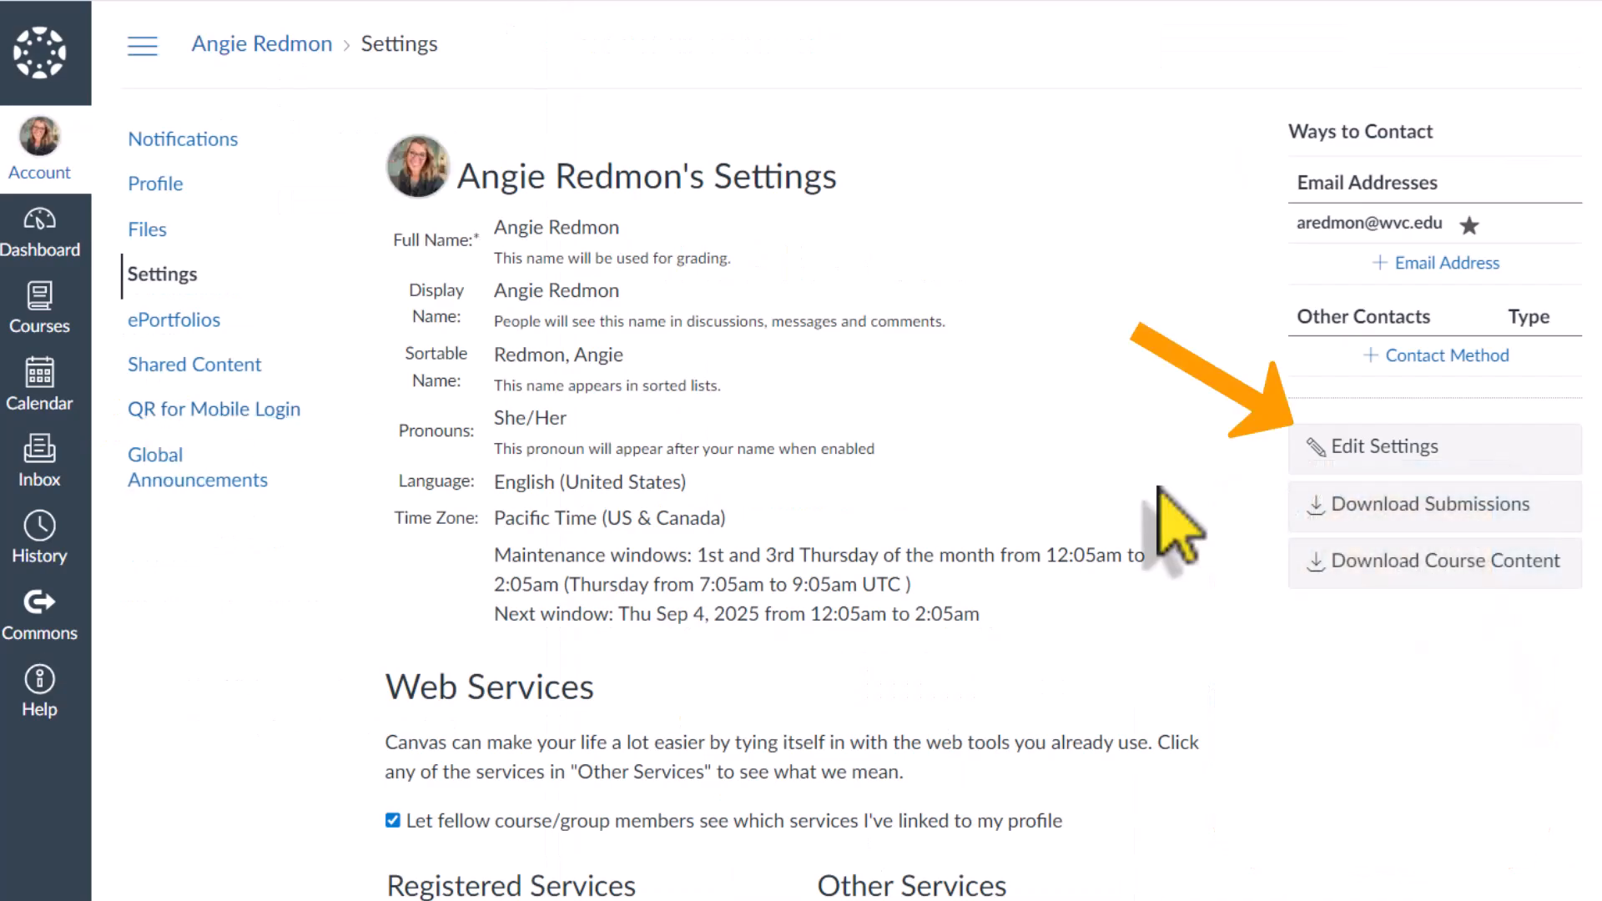
Step: Open the account settings for editing and search the page for "immersive" to locate the Microsoft Immersive Reader feature option
{"action": "left_click", "coordinate": [1297, 449]}
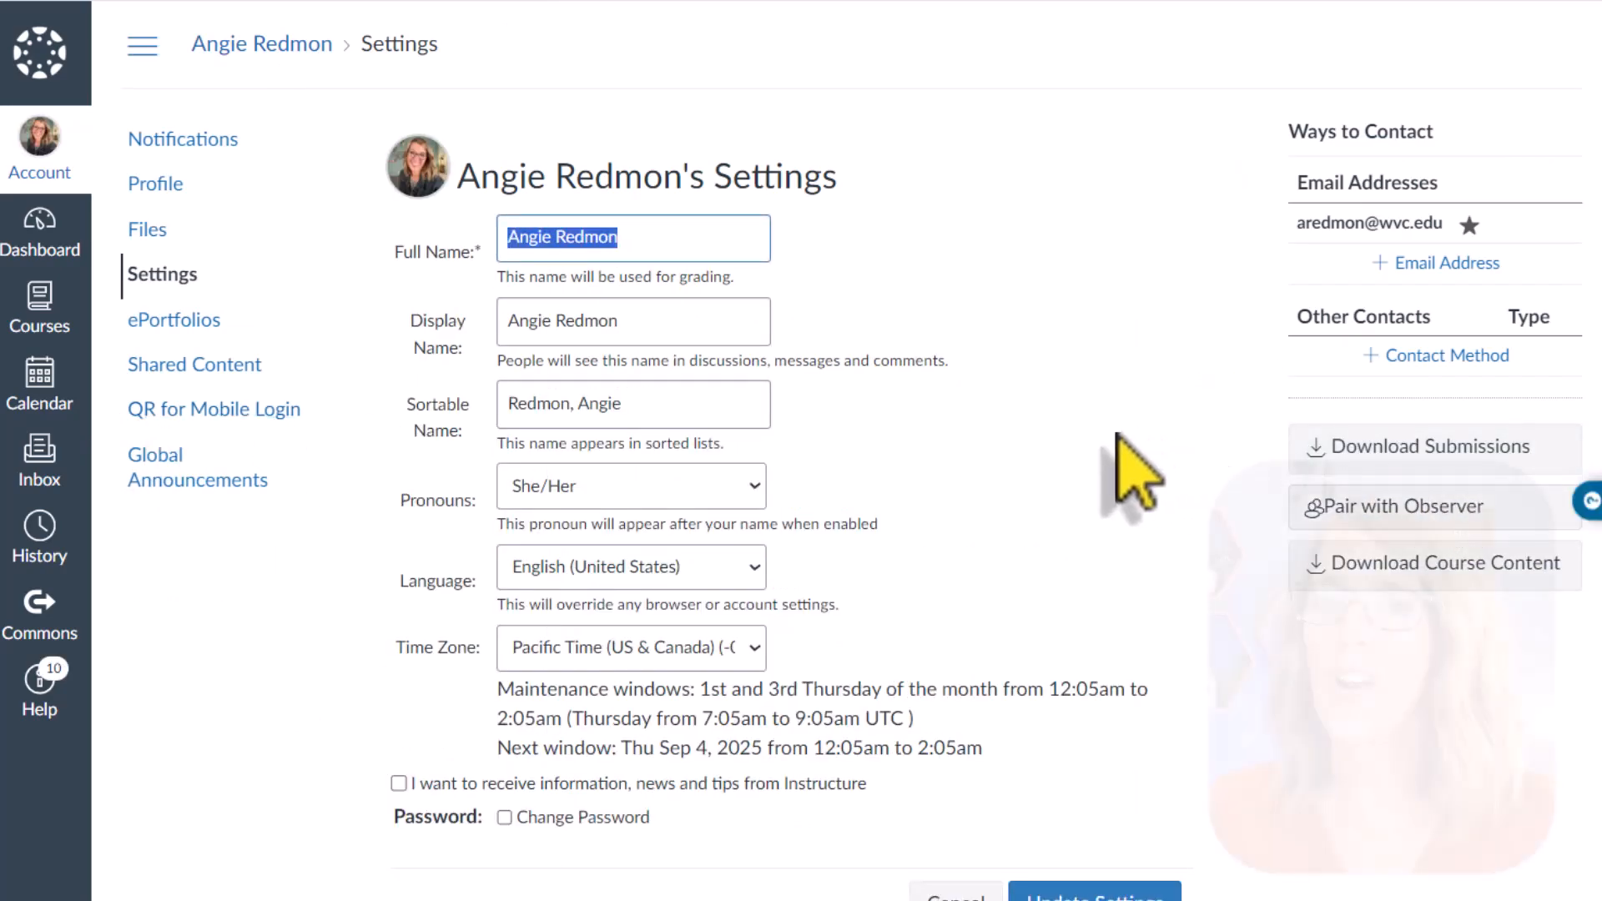
{"action": "scroll", "coordinate": [1118, 430], "scroll_direction": "down", "scroll_amount": 20}
{"action": "scroll", "coordinate": [1131, 468], "scroll_direction": "up", "scroll_amount": 15}
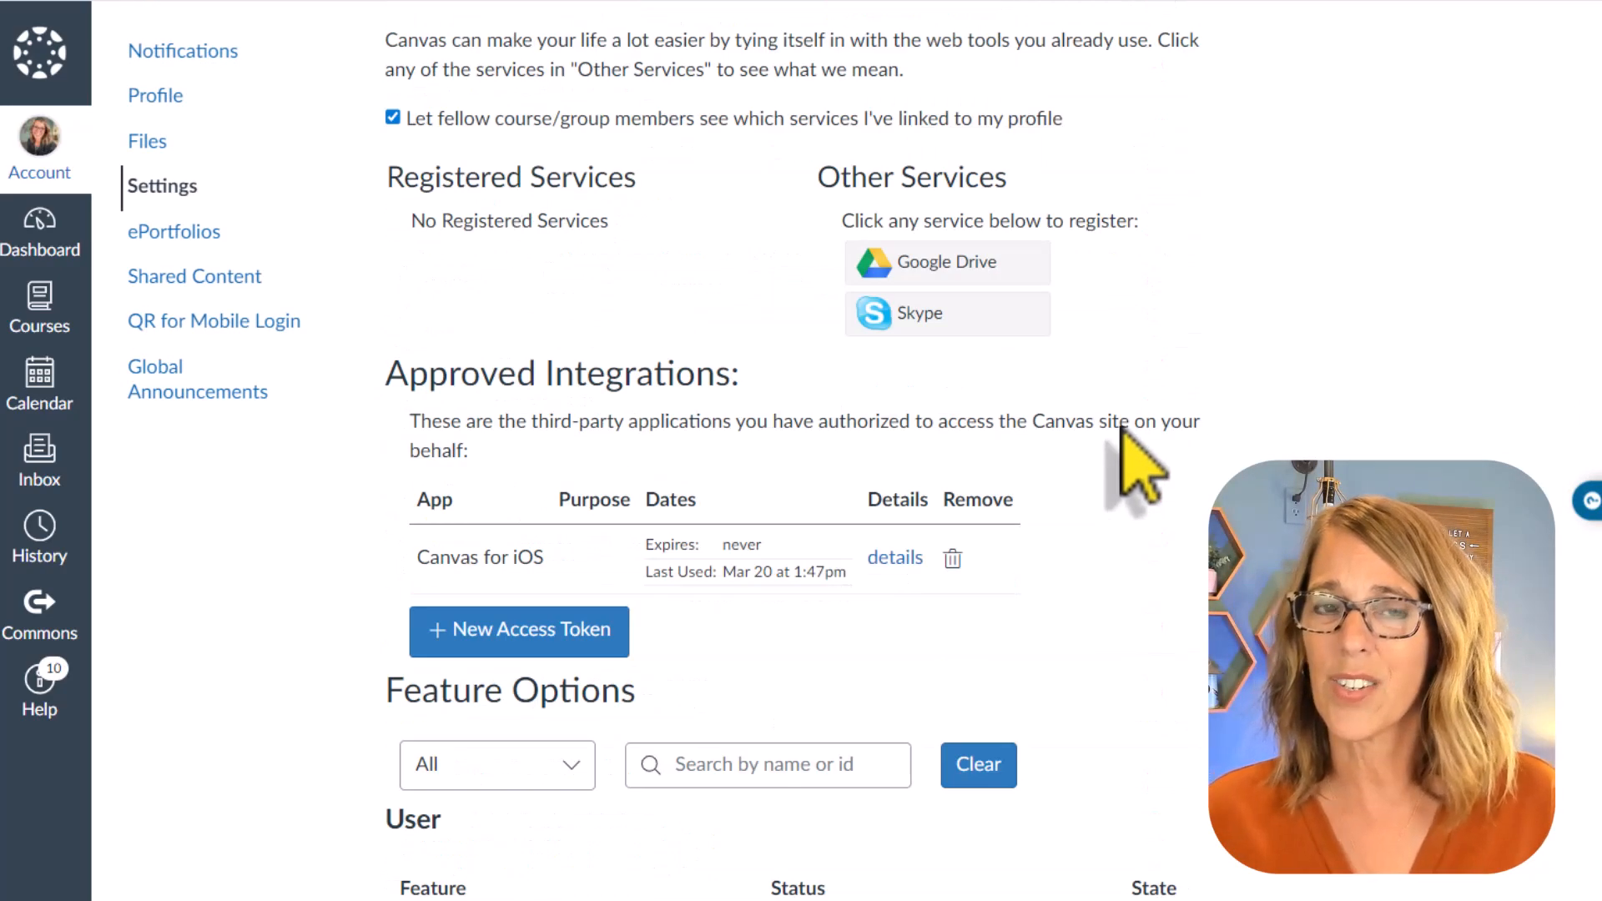
{"action": "key", "text": "ctrl+f"}
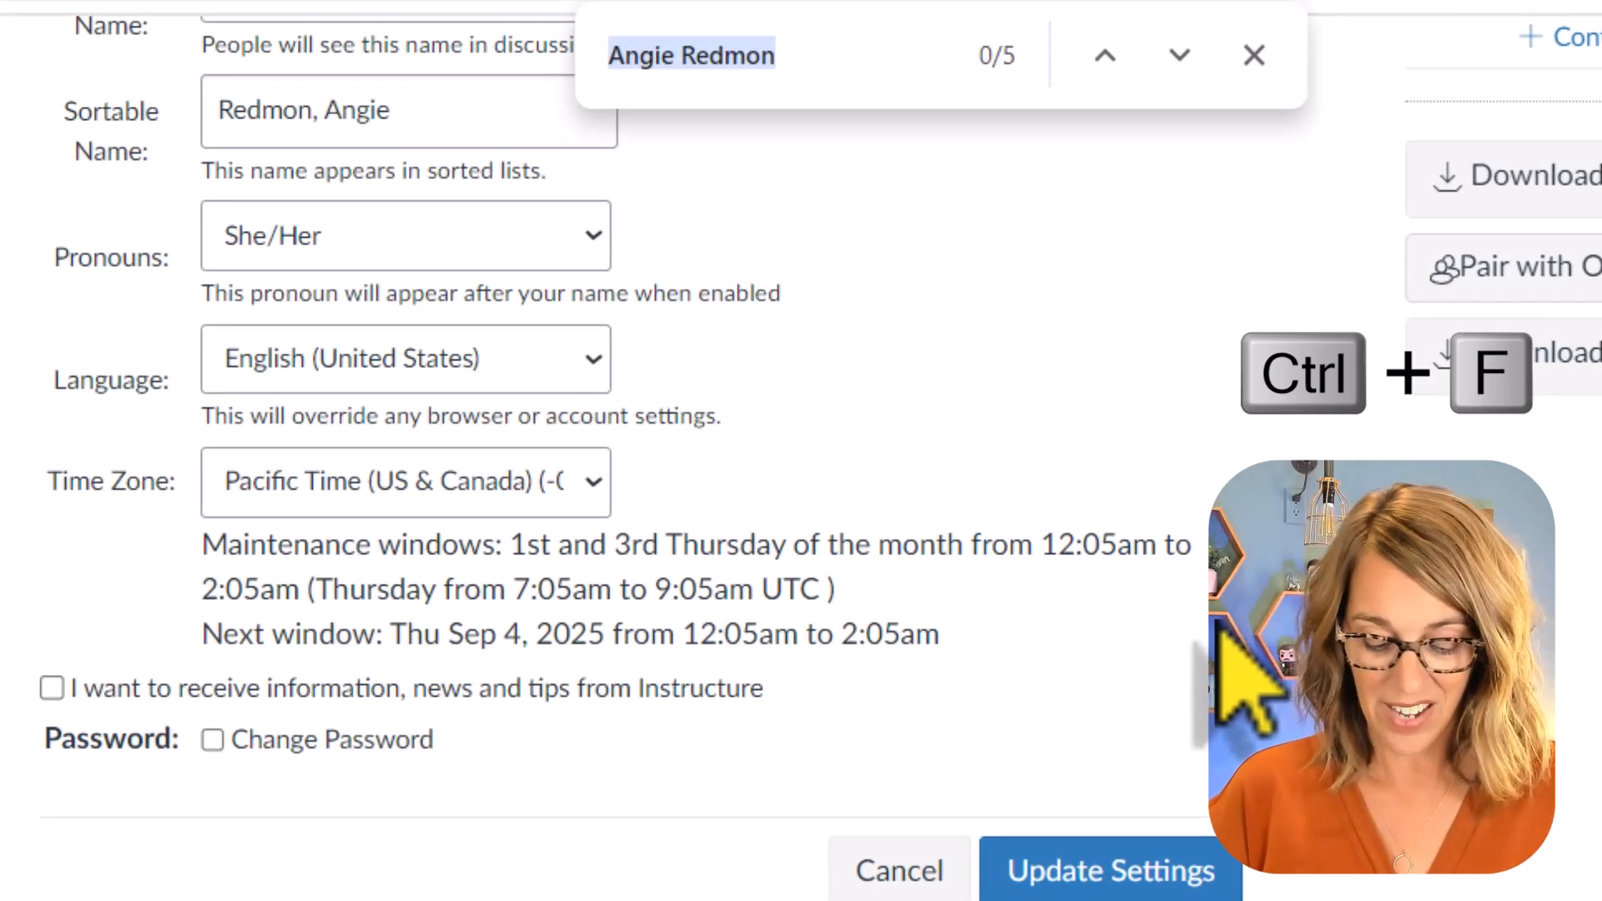
{"action": "type", "text": "immersive"}
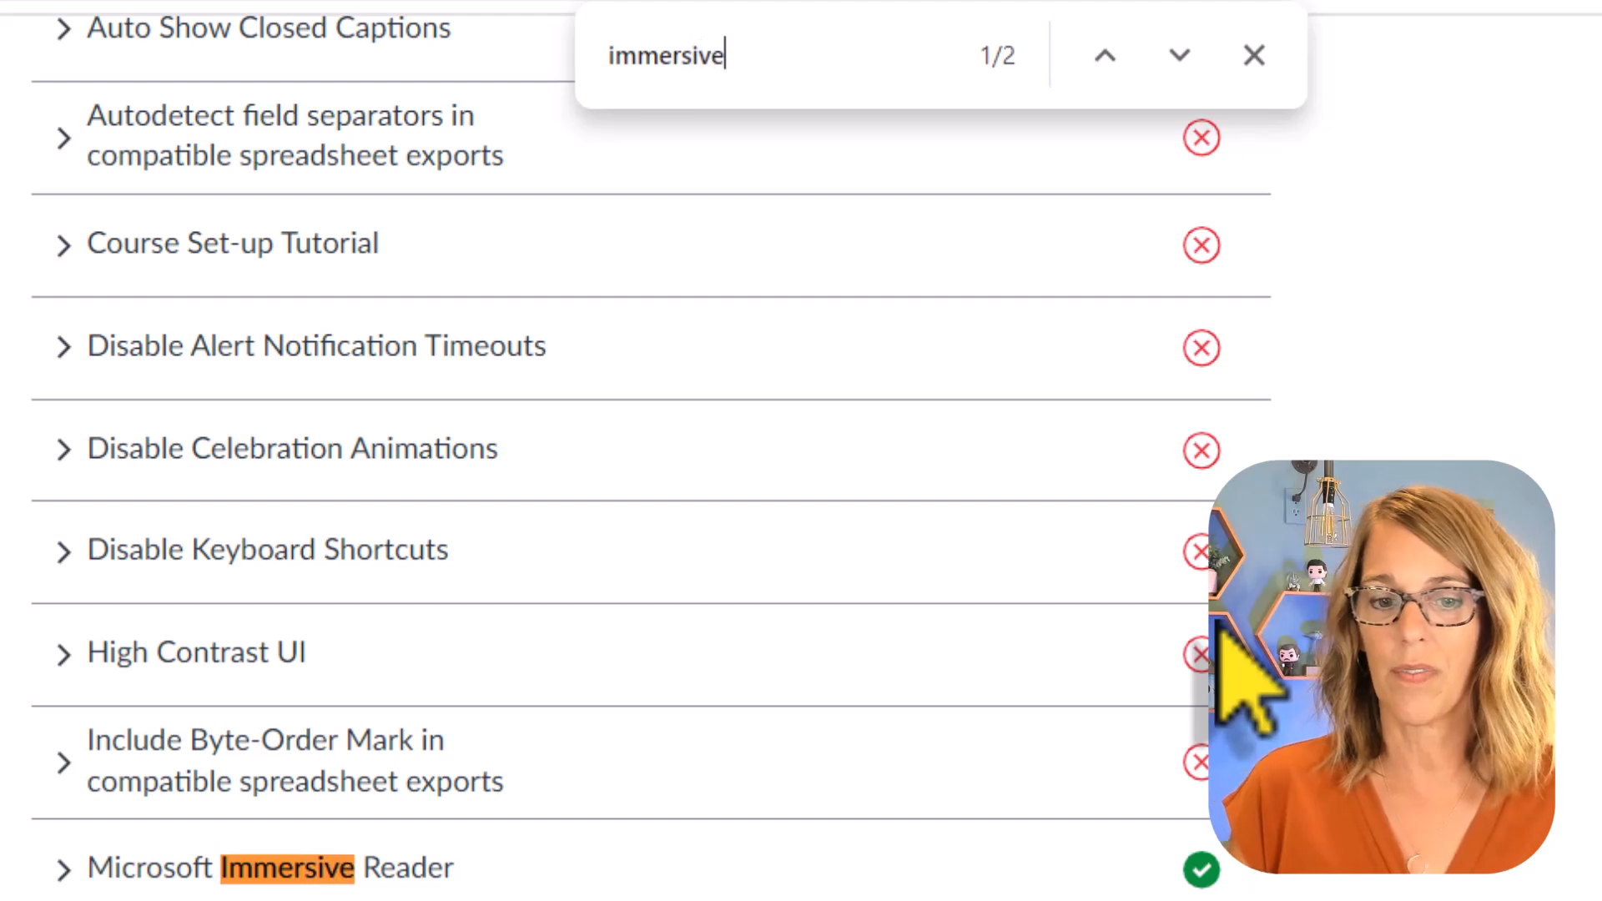
{"action": "key", "text": "Escape"}
{"action": "scroll", "coordinate": [1335, 375], "scroll_direction": "down", "scroll_amount": 5}
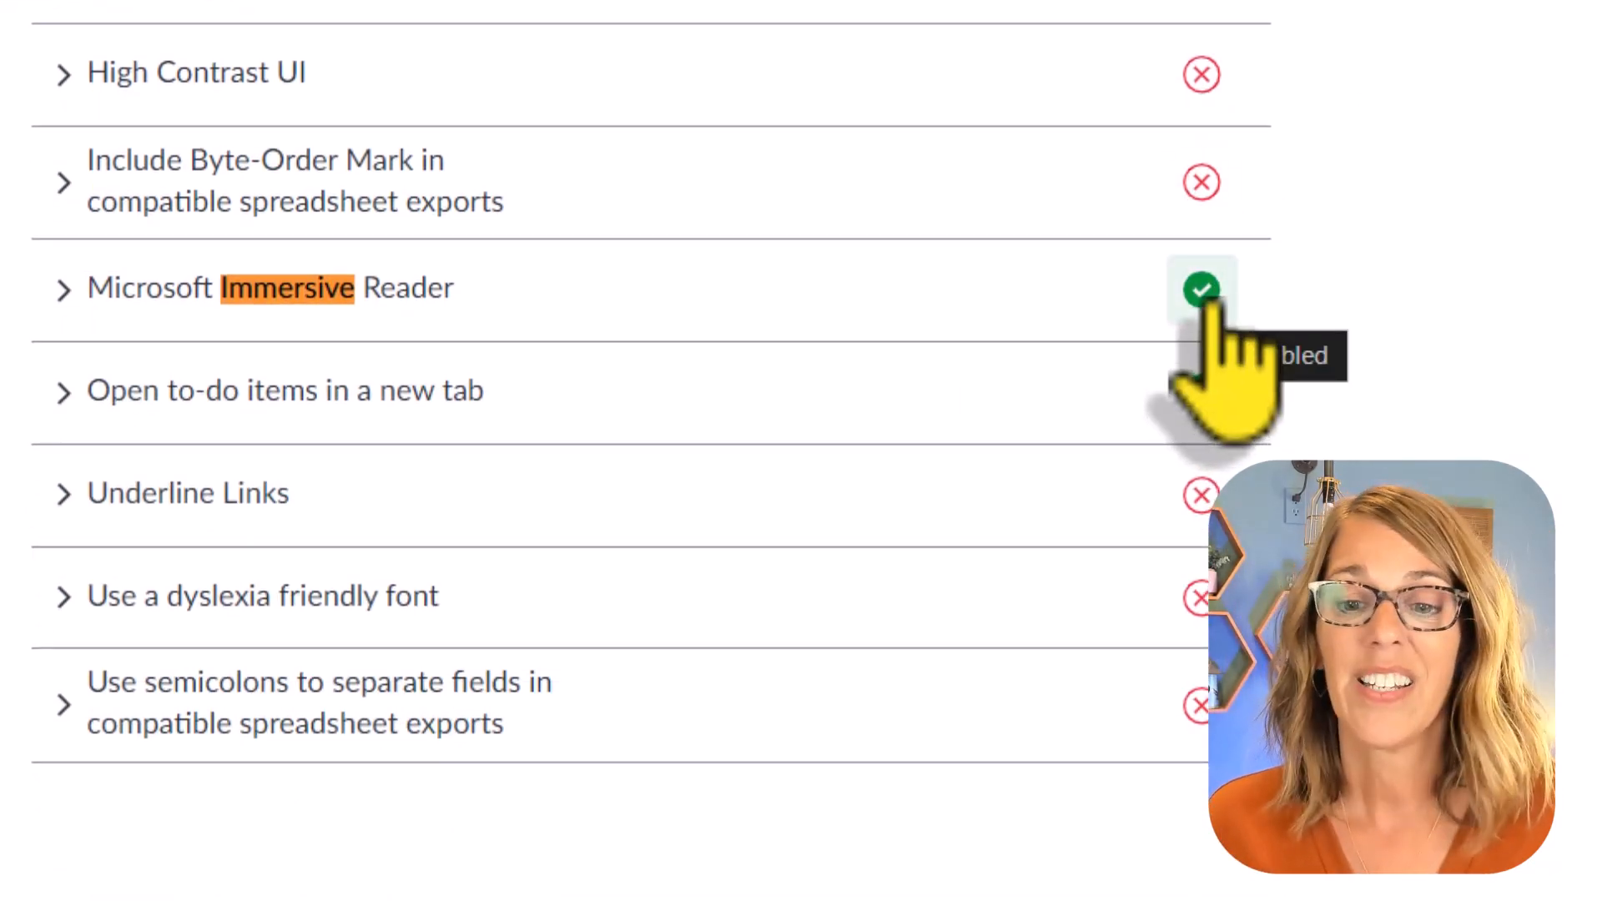
Step: Disable the Microsoft Immersive Reader feature option and enable it again
{"action": "left_click", "coordinate": [1211, 302]}
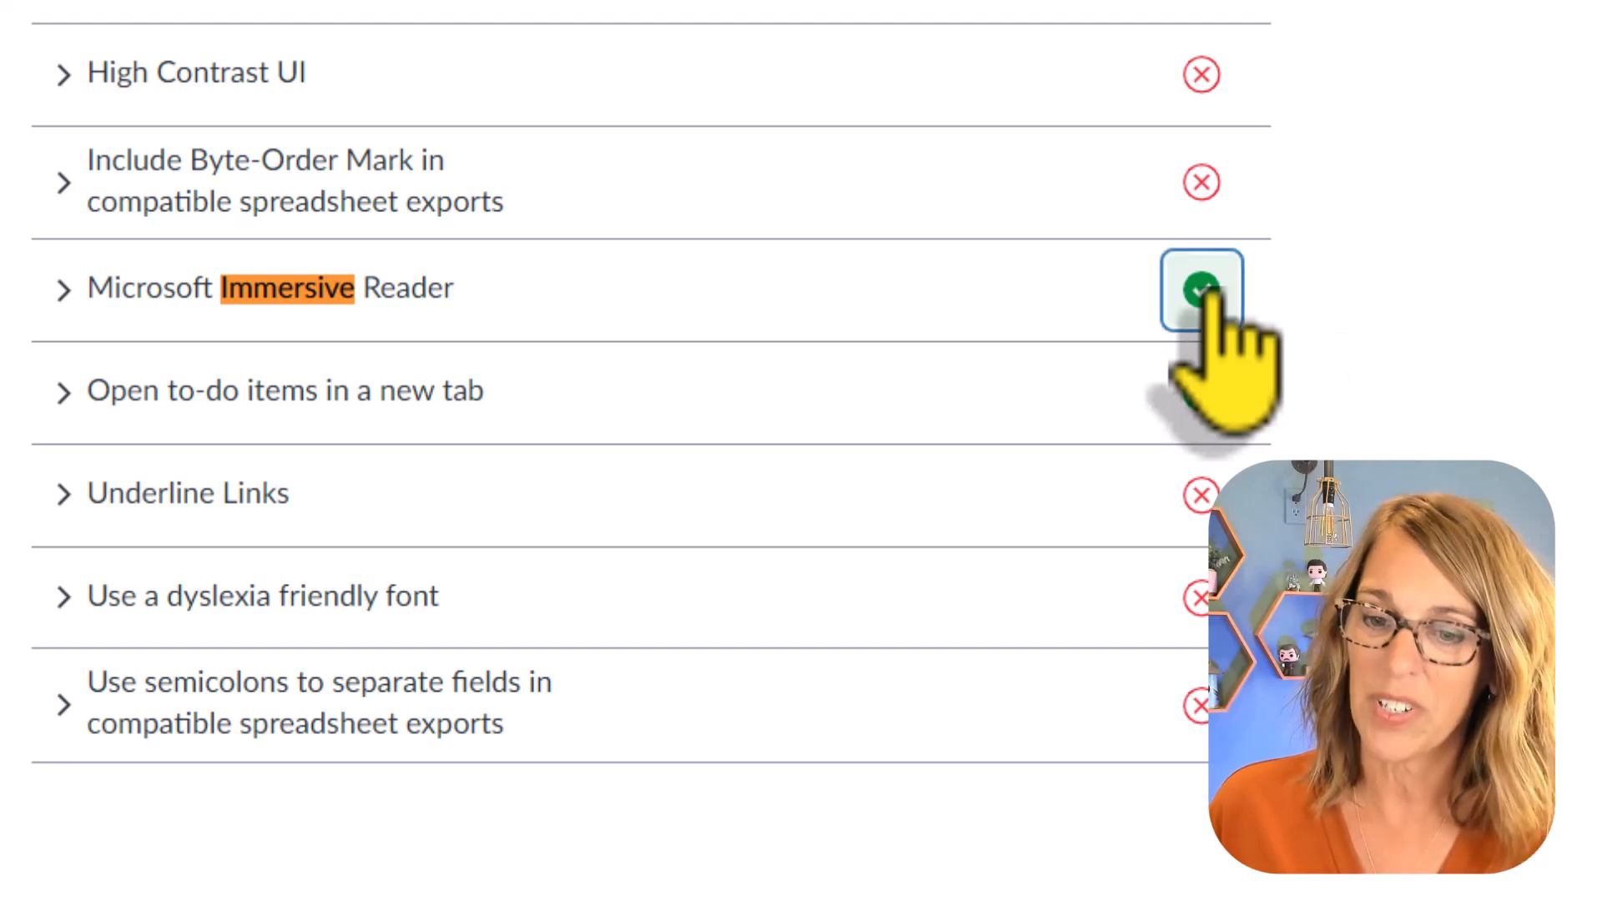
{"action": "left_click", "coordinate": [1256, 451]}
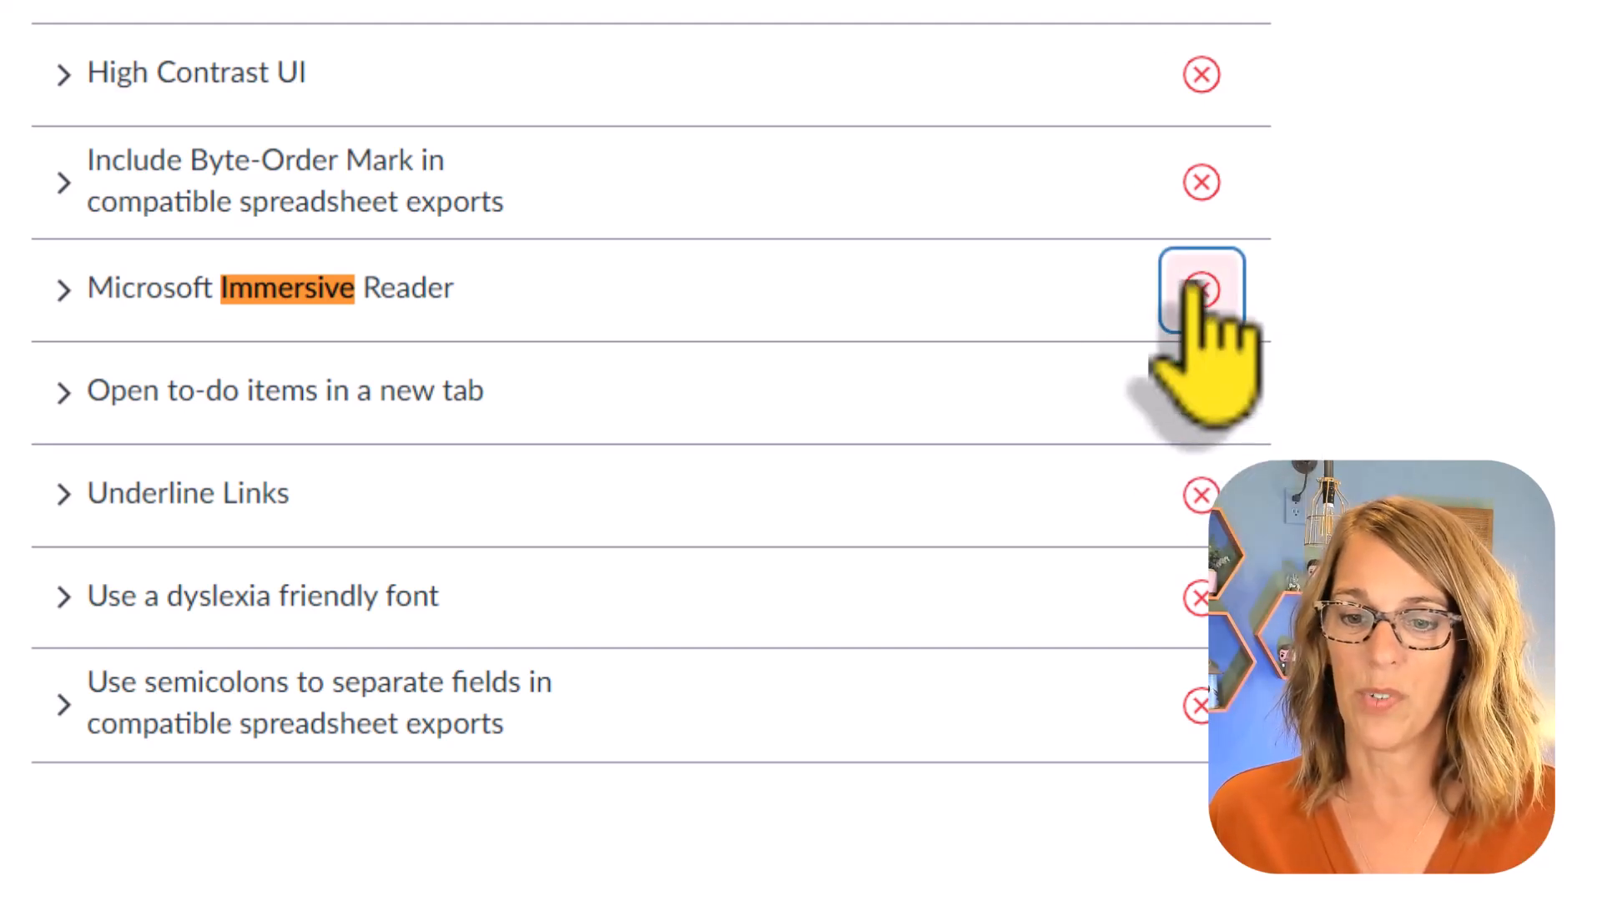
{"action": "left_click", "coordinate": [1204, 302]}
{"action": "left_click", "coordinate": [1227, 385]}
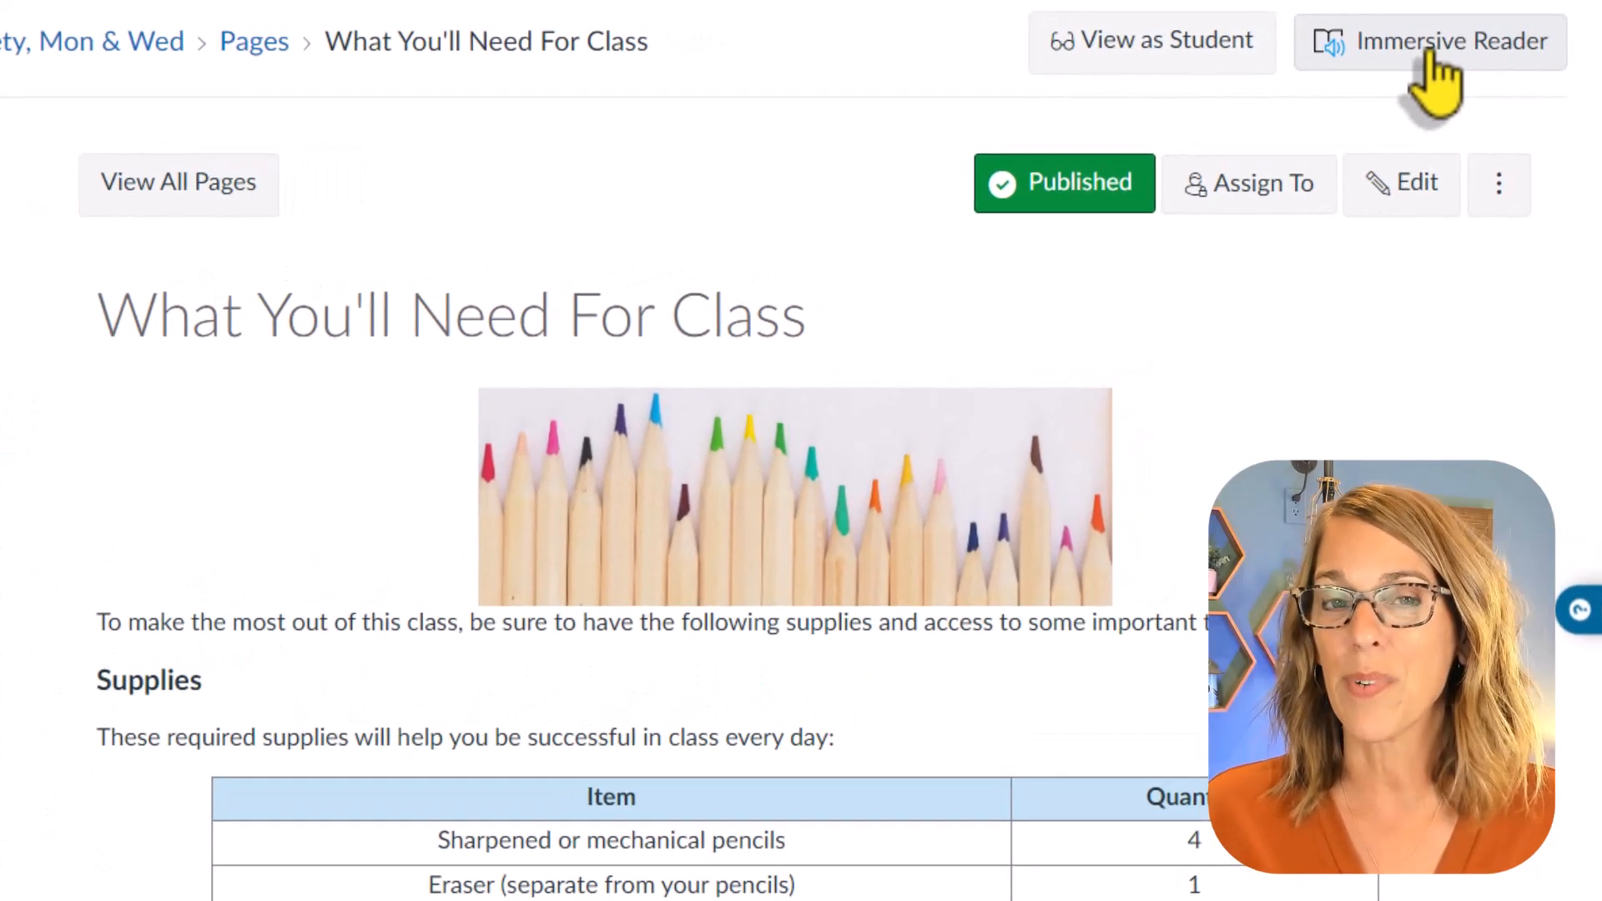
Step: Open the "What You'll Need For Class" page in Immersive Reader, play the read-aloud and pause it at the image's file name
{"action": "left_click", "coordinate": [1442, 48]}
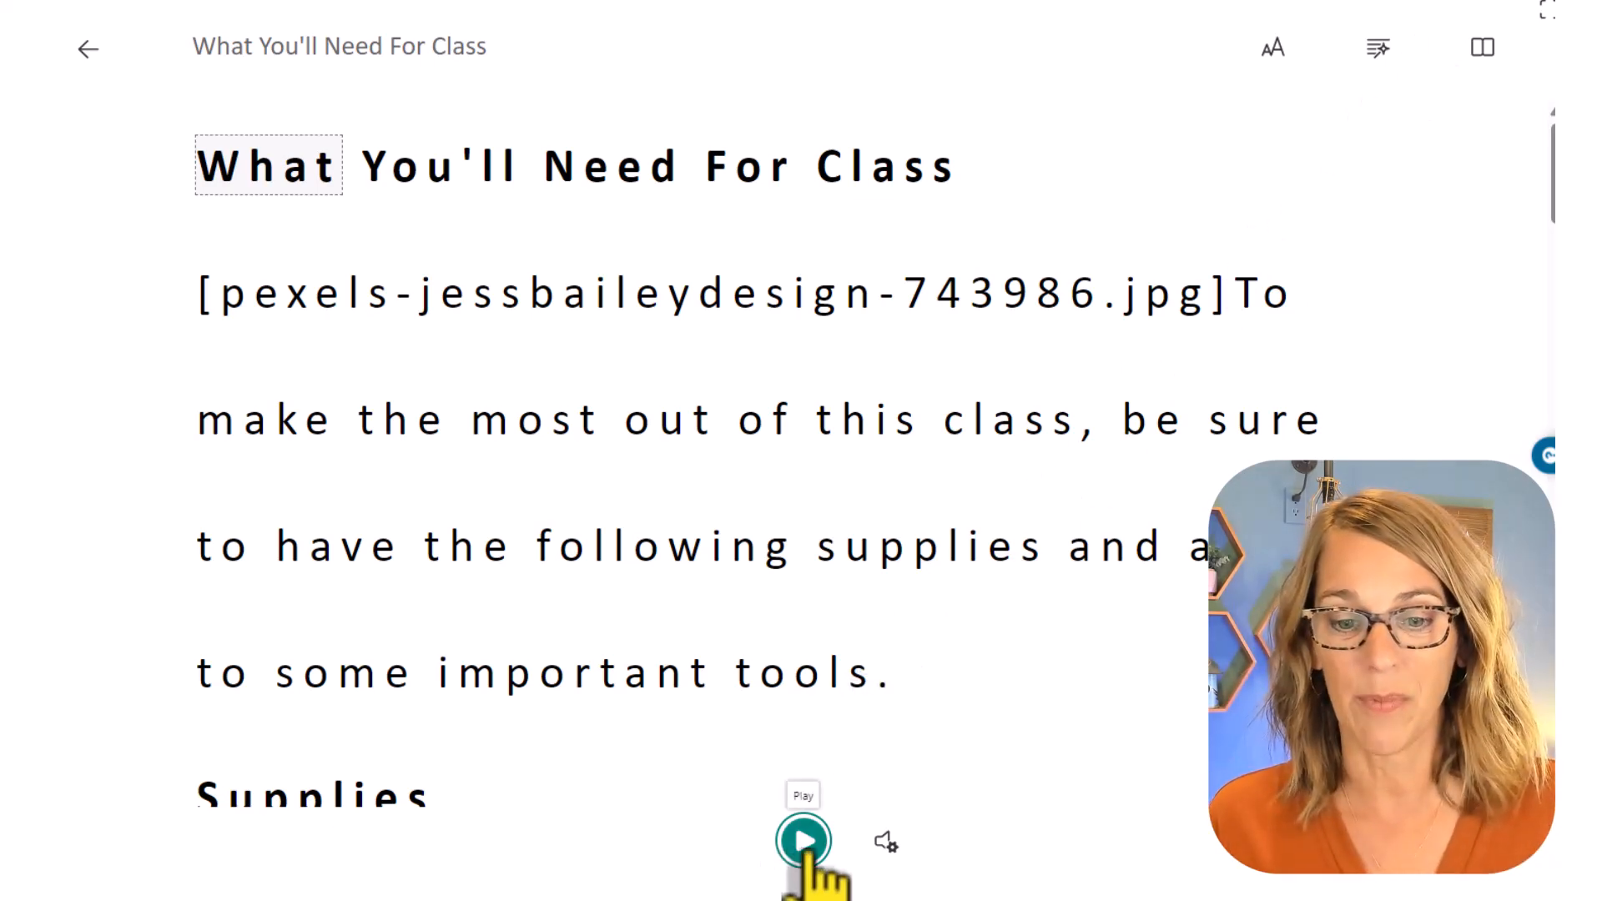
{"action": "left_click", "coordinate": [803, 841]}
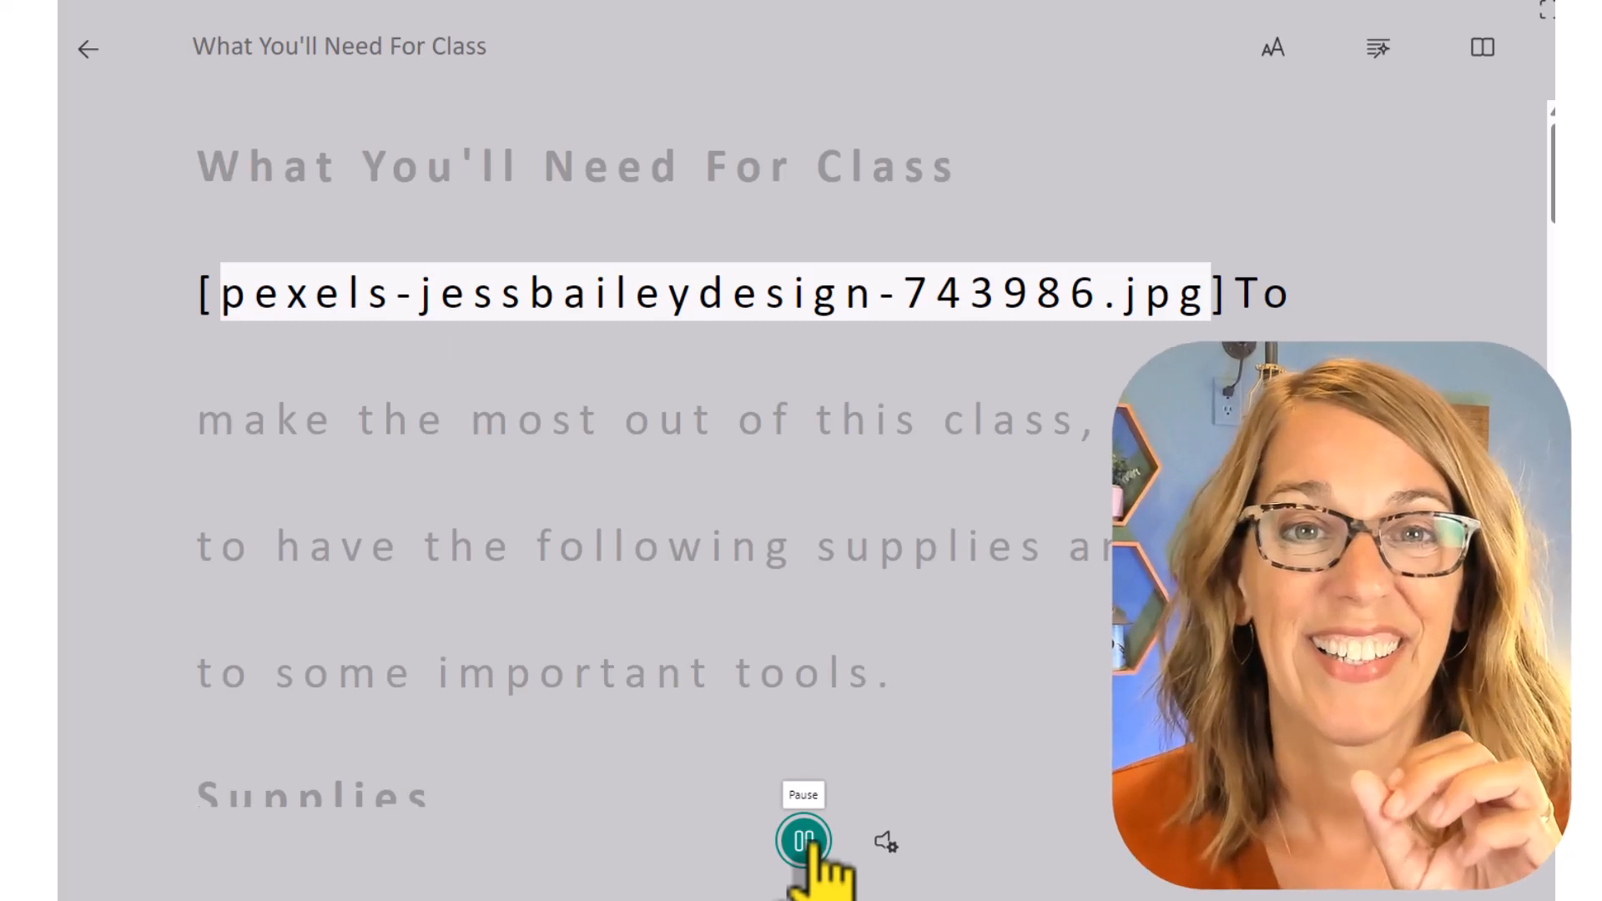
{"action": "left_click", "coordinate": [803, 841]}
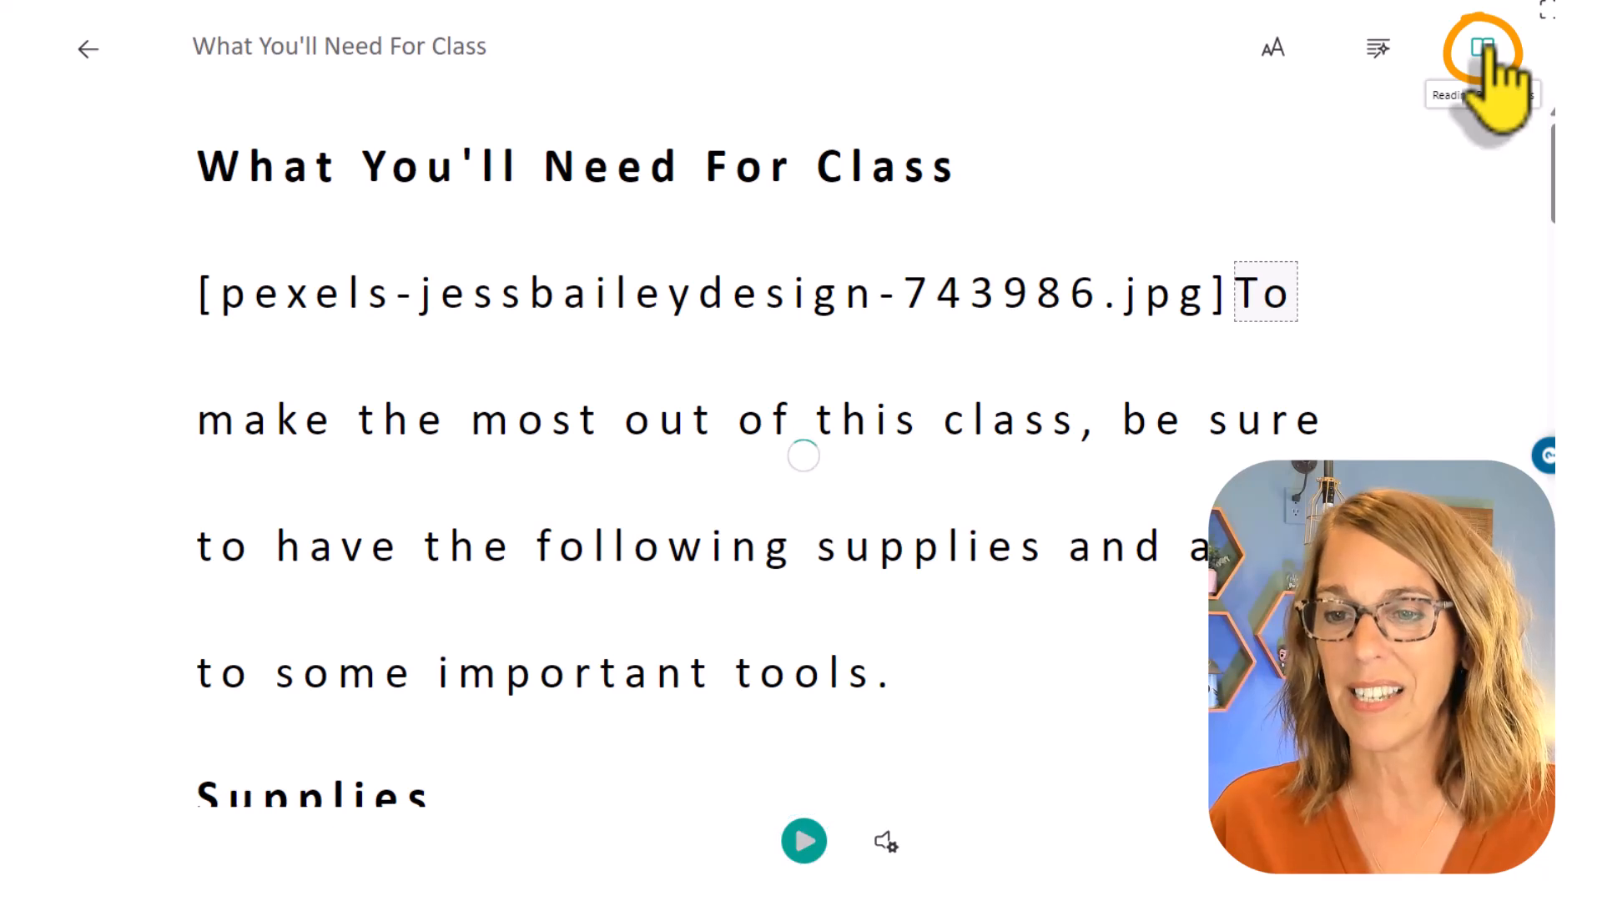
Step: Open the reading preferences and switch Line Focus on and off again
{"action": "left_click", "coordinate": [1484, 50]}
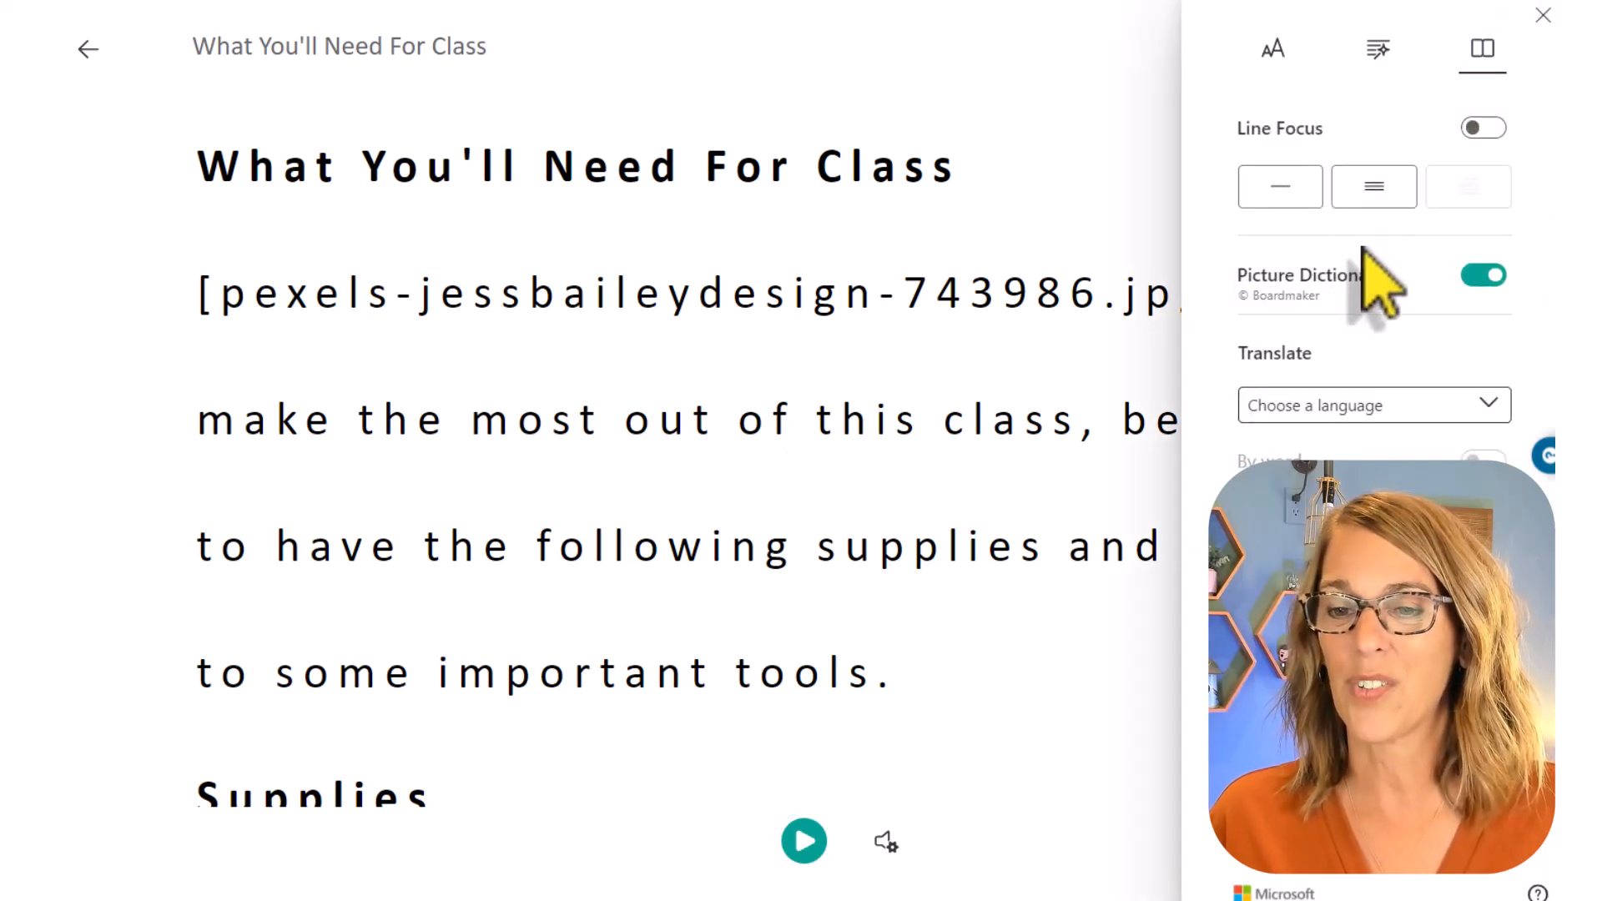
{"action": "left_click", "coordinate": [1479, 127]}
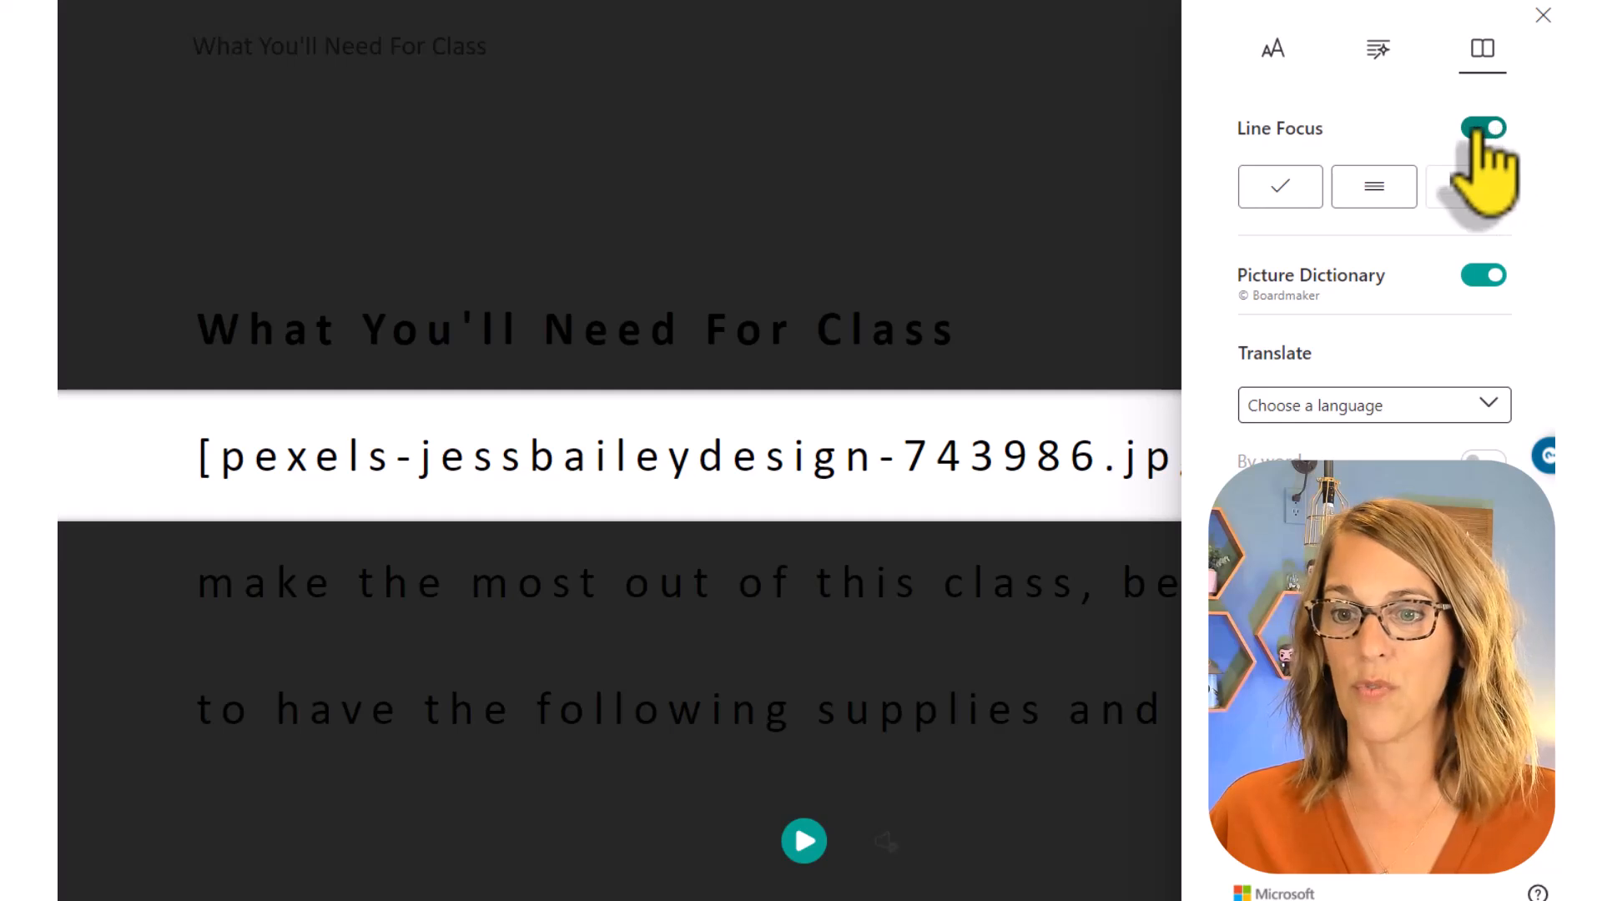
{"action": "left_click", "coordinate": [1479, 128]}
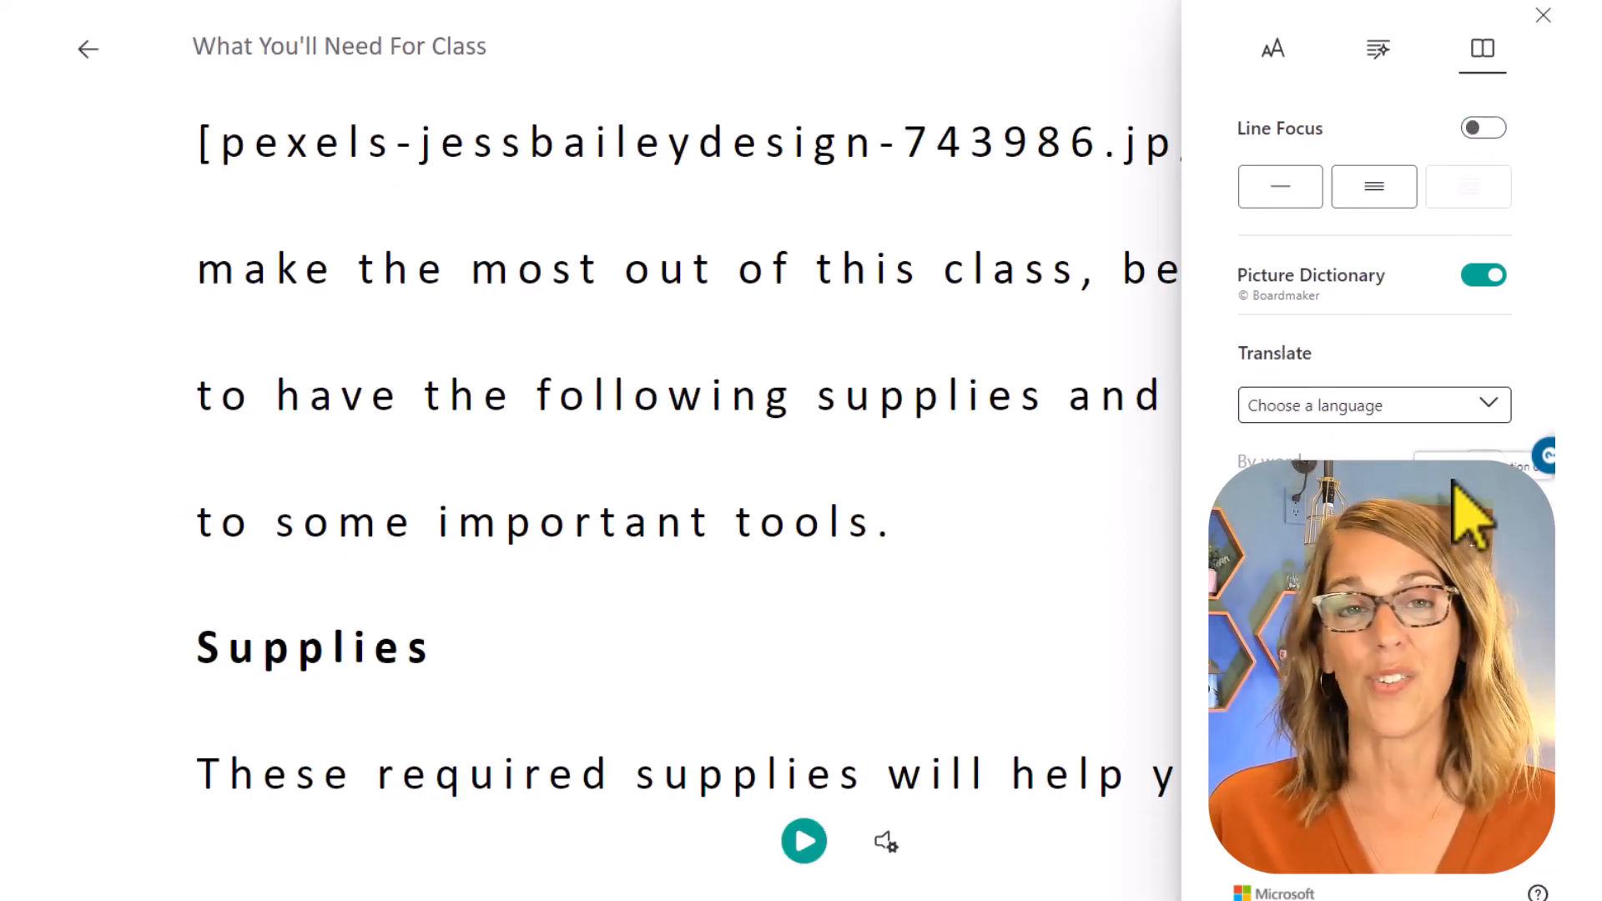
Step: Translate the whole document into Spanish (Mexico) and return to the beginning of the text
{"action": "left_click", "coordinate": [1489, 405]}
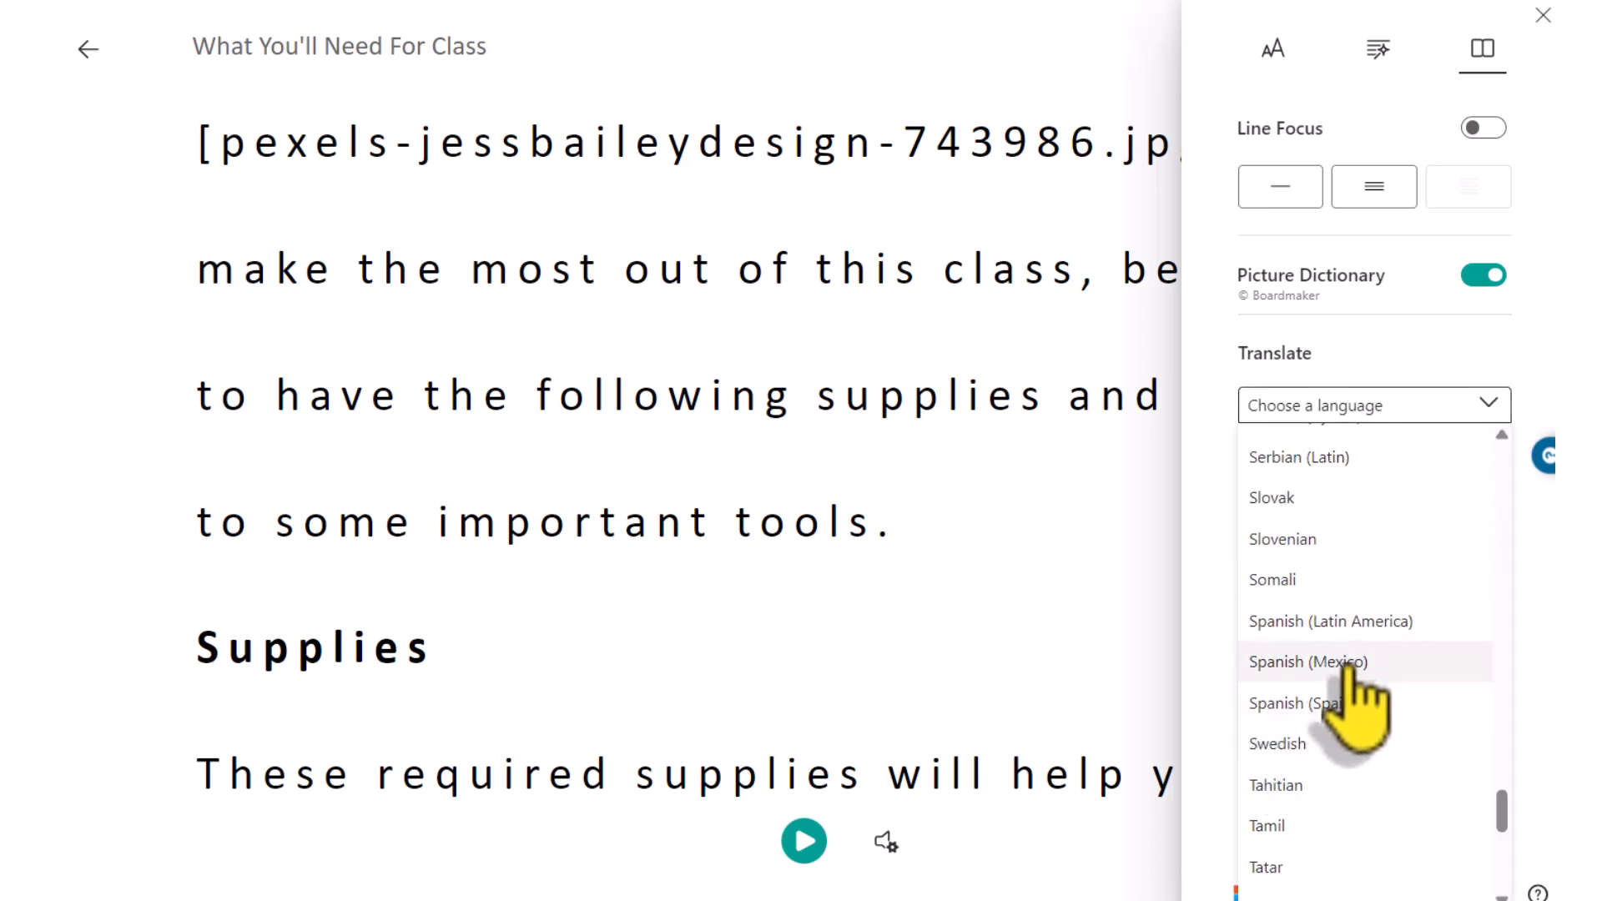
{"action": "left_click", "coordinate": [1344, 663]}
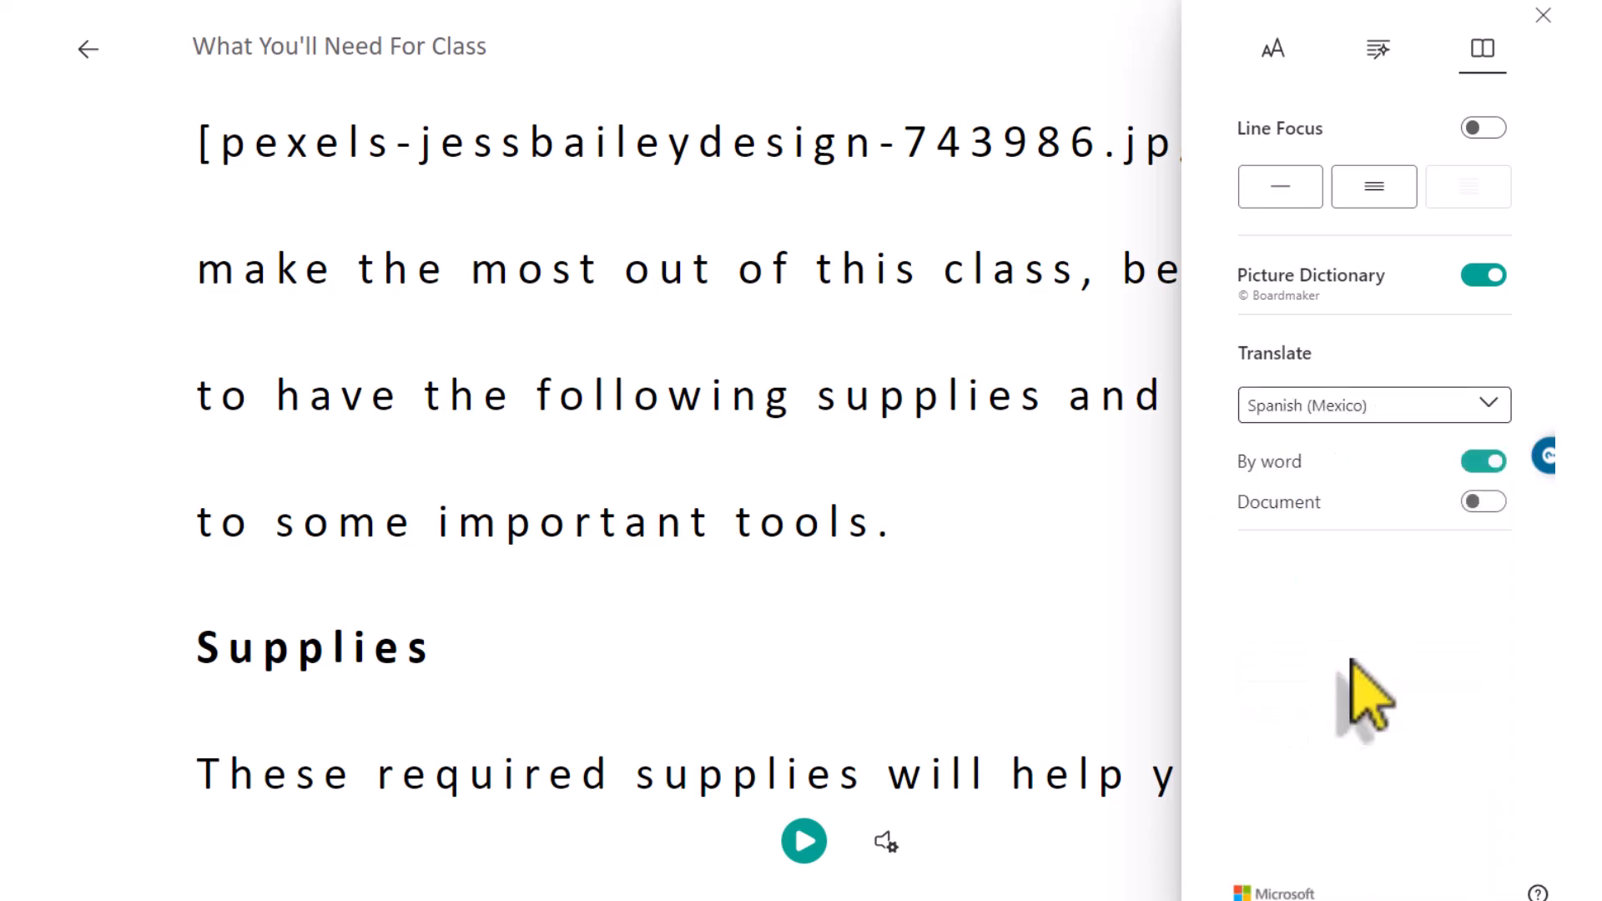
{"action": "left_click", "coordinate": [1488, 501]}
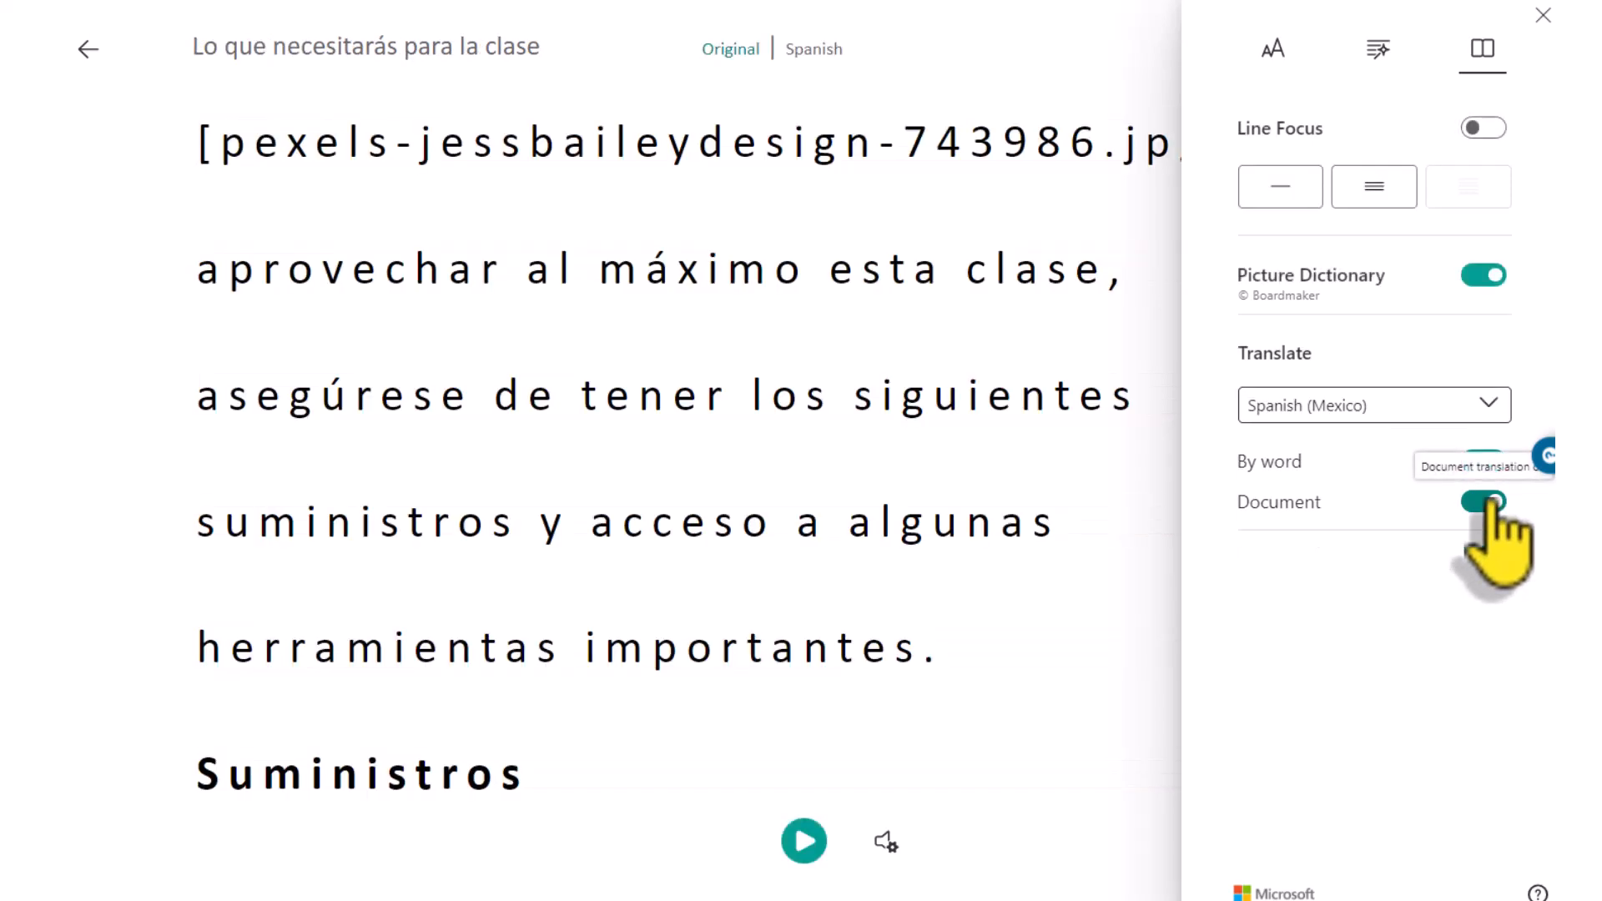
{"action": "scroll", "coordinate": [968, 476], "scroll_direction": "up", "scroll_amount": 2}
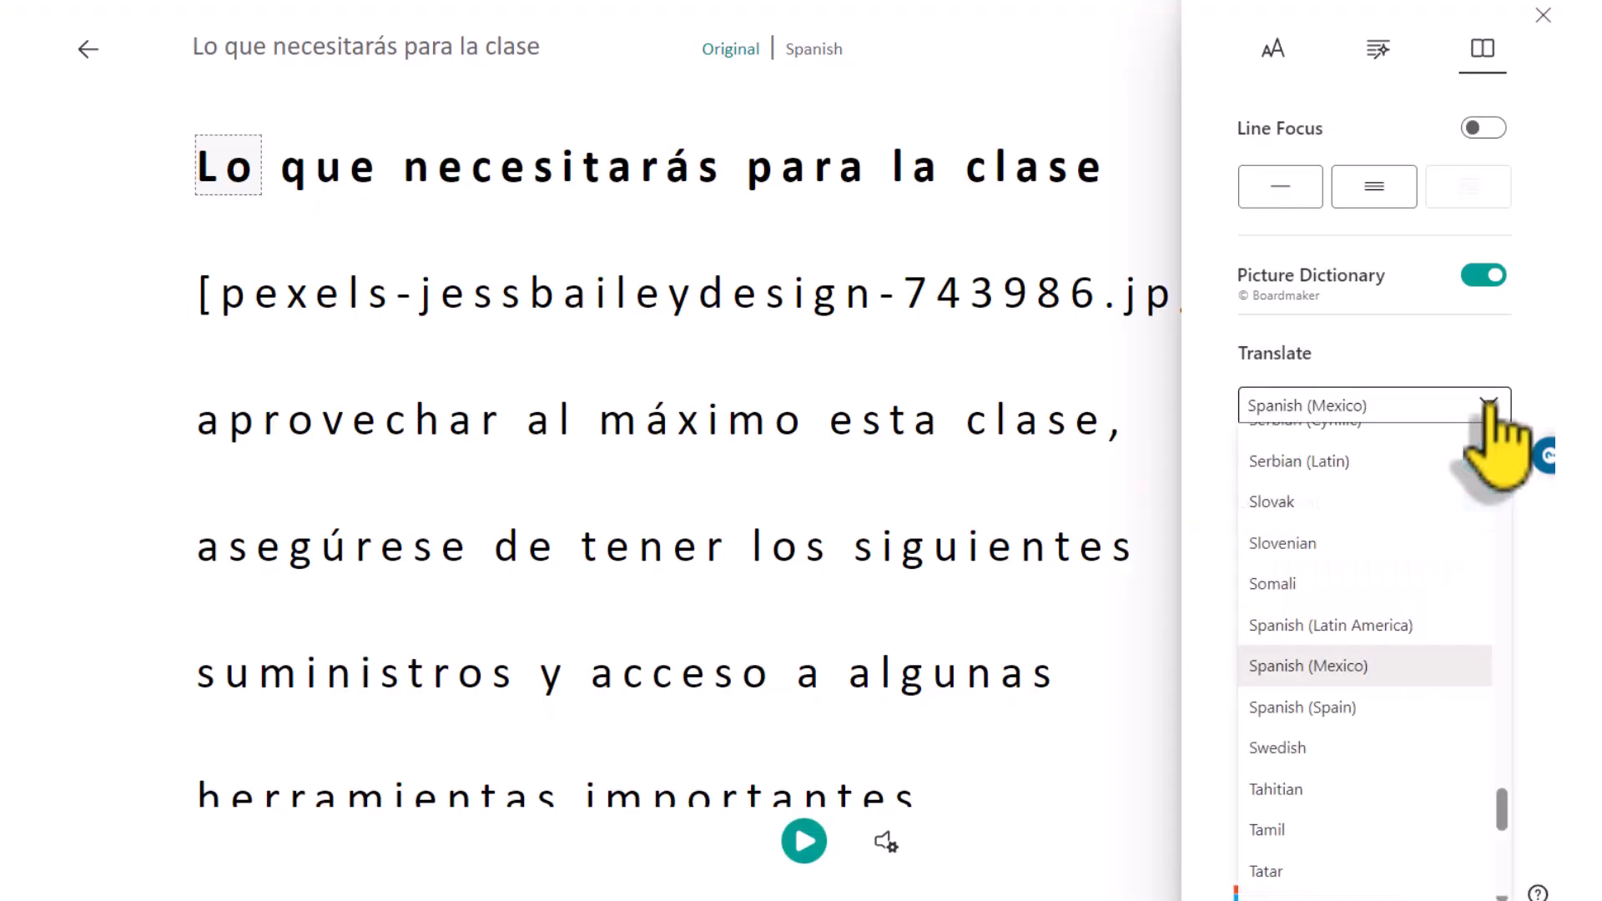
Step: Set the translation language to English (United States), close the reading preferences and exit Immersive Reader
{"action": "scroll", "coordinate": [1379, 634], "scroll_direction": "up", "scroll_amount": 5}
{"action": "left_click", "coordinate": [1336, 601]}
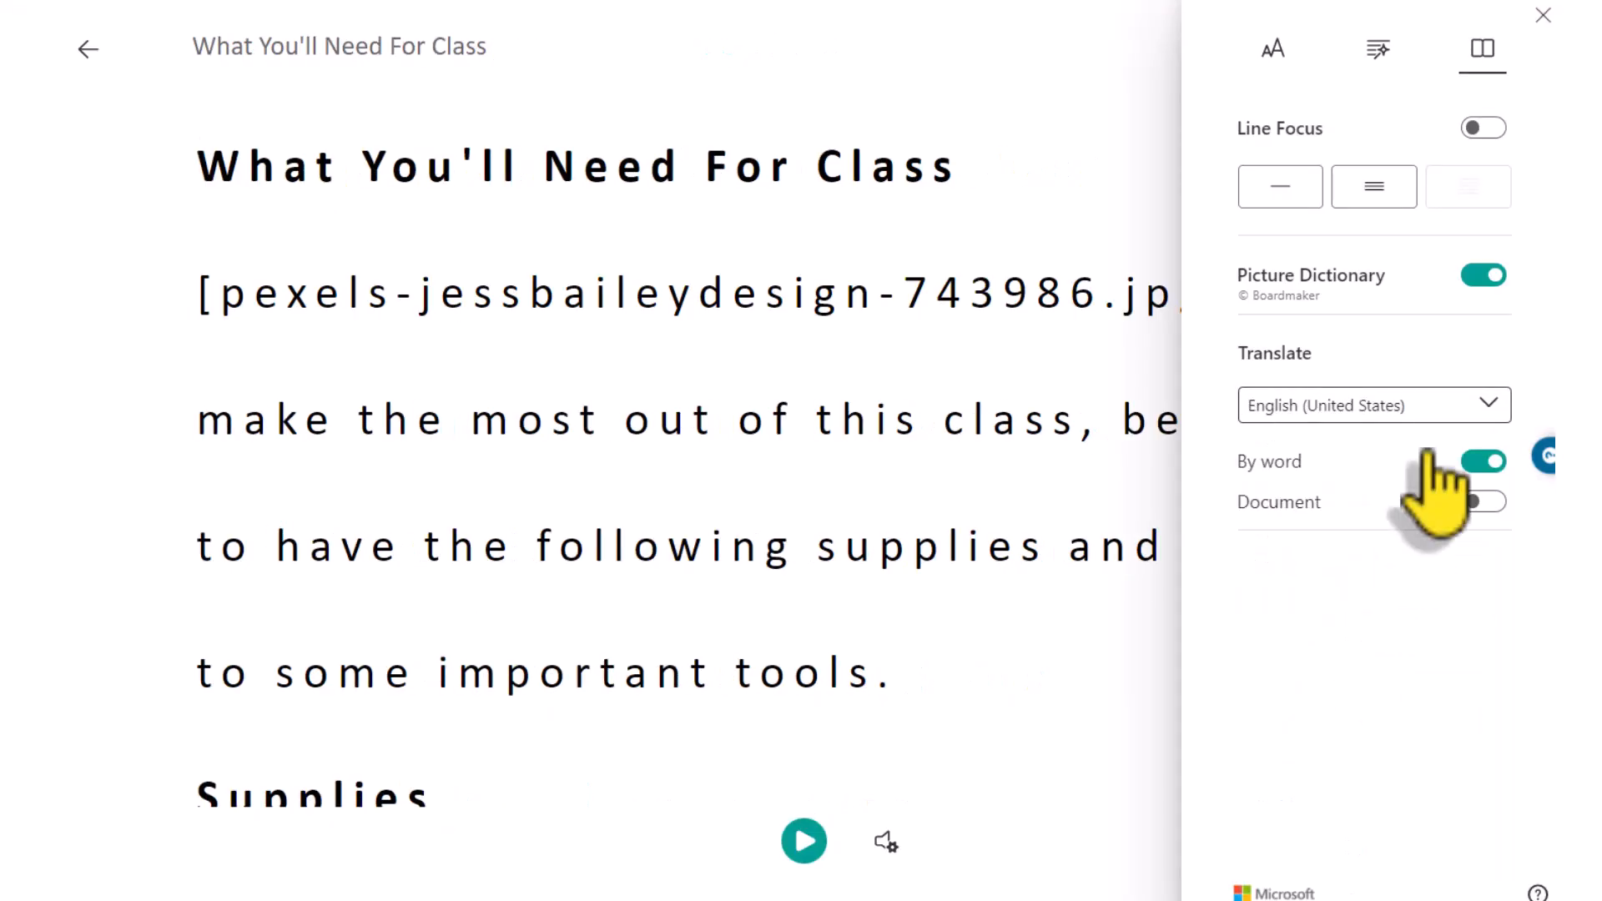
{"action": "left_click", "coordinate": [1543, 16]}
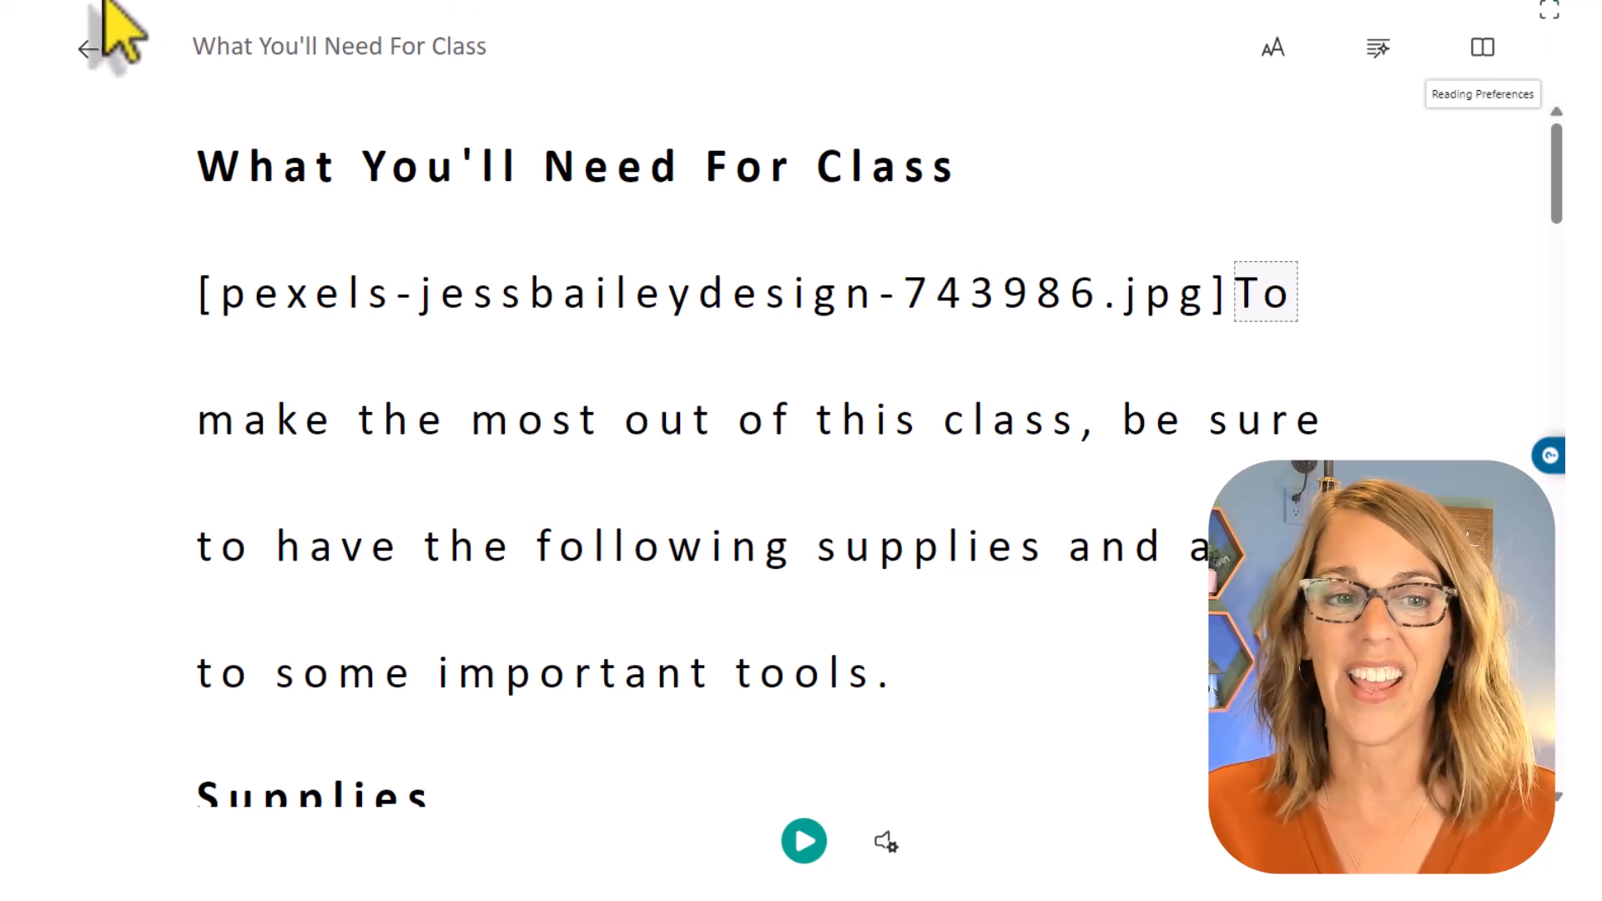
{"action": "left_click", "coordinate": [90, 52]}
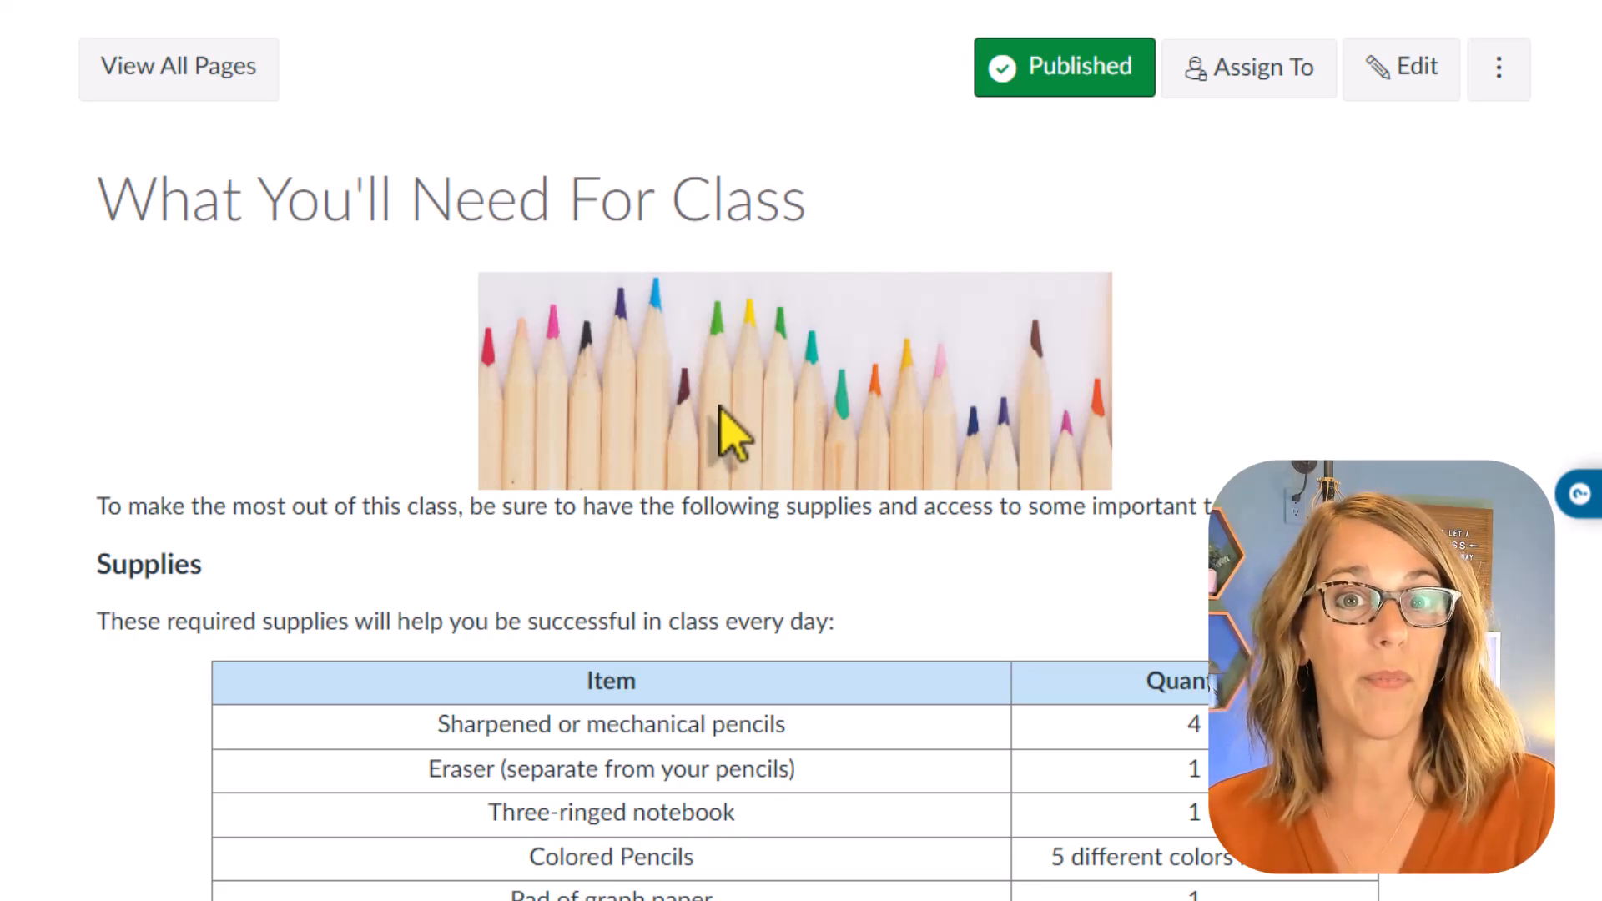
Step: Edit the page and replace the pencil image's alt text with "Row of colored pencils" in its image options
{"action": "left_click", "coordinate": [1419, 77]}
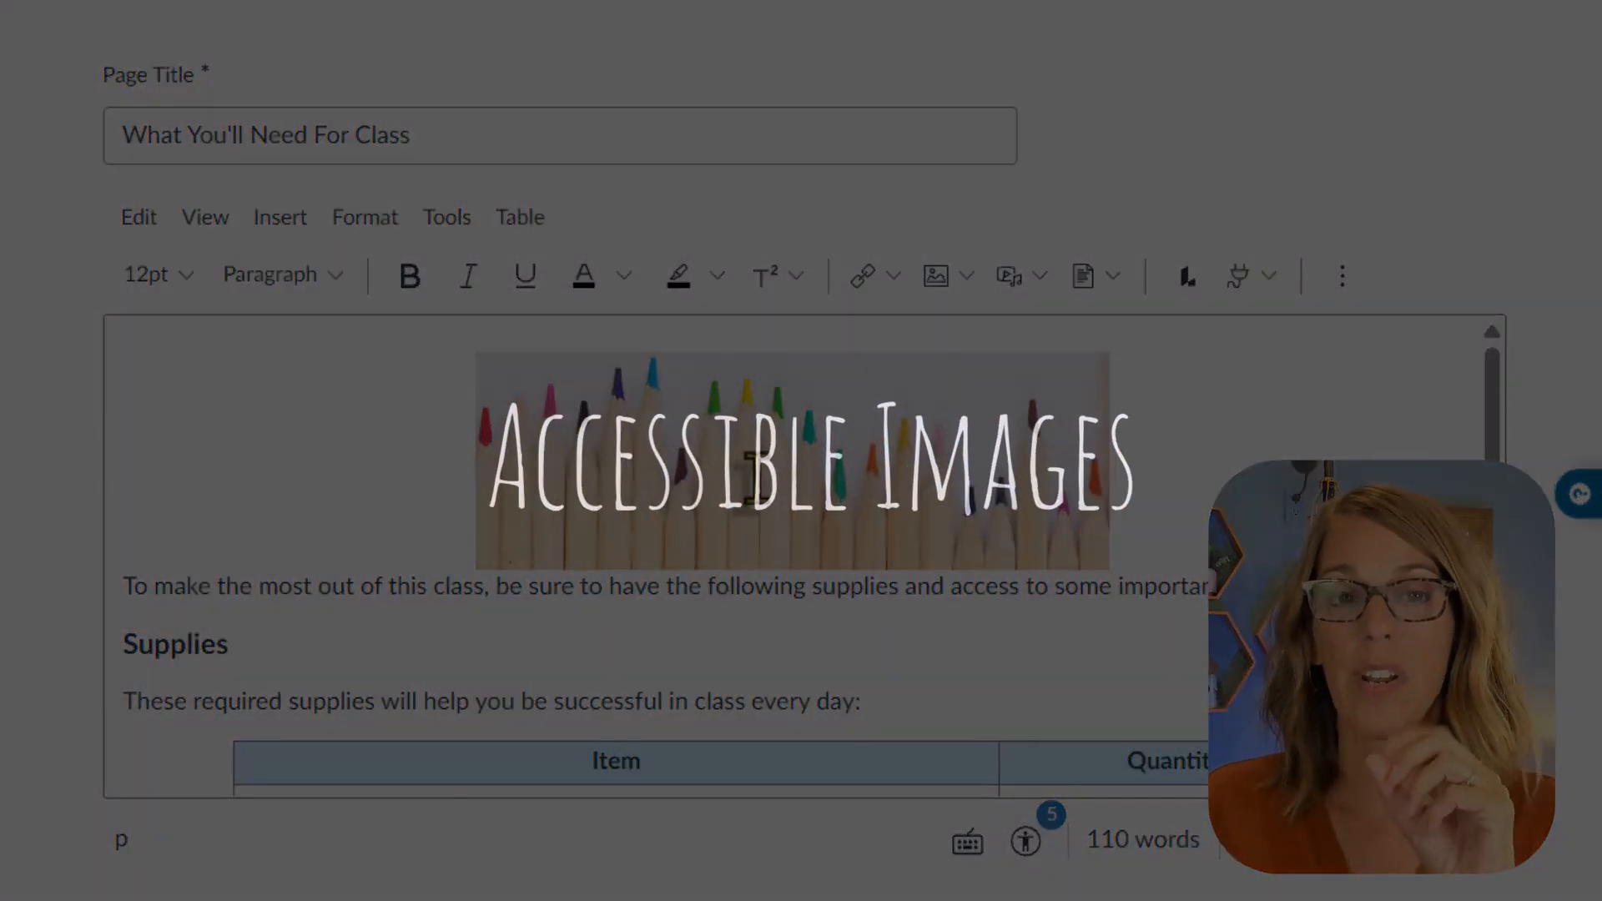
{"action": "left_click", "coordinate": [756, 477]}
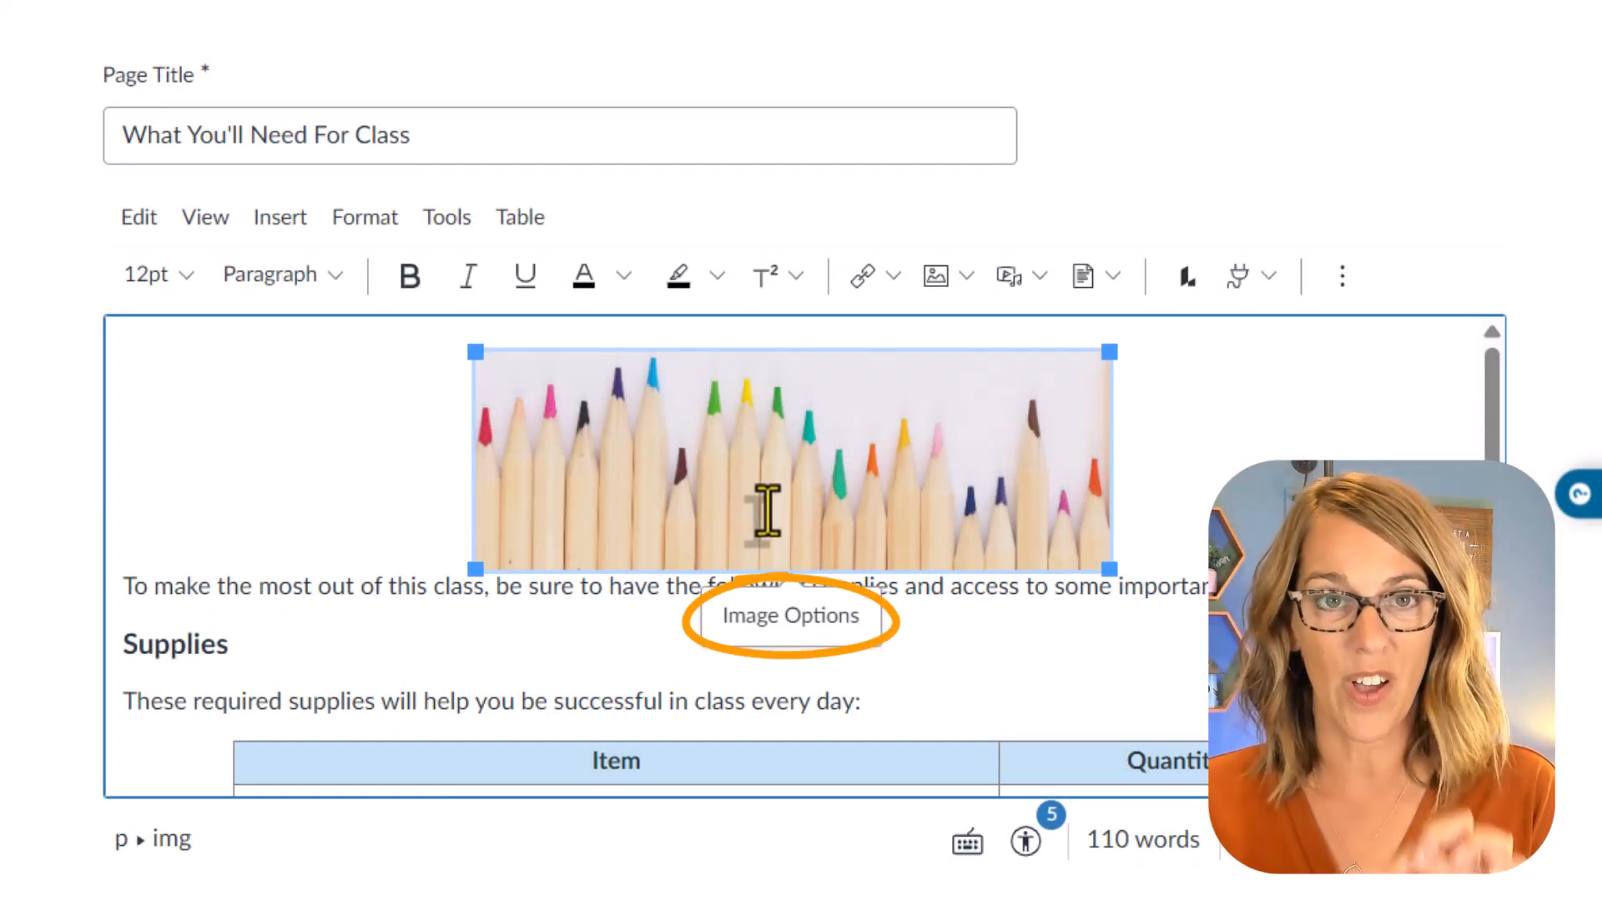
{"action": "left_click", "coordinate": [822, 628]}
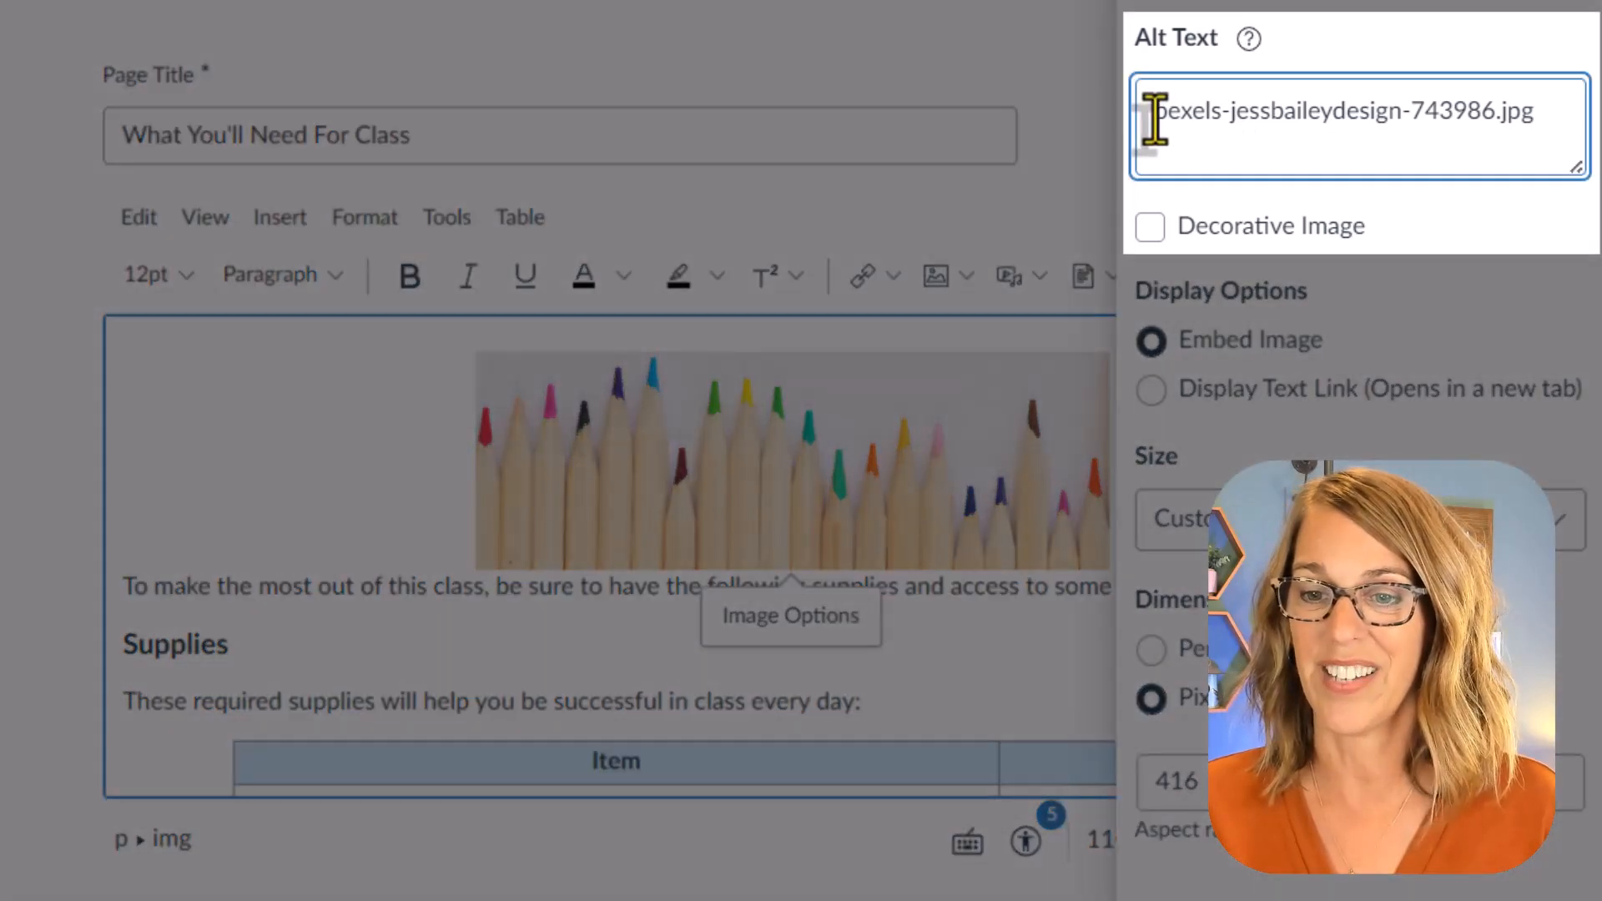
{"action": "left_click_drag", "start_coordinate": [1153, 118], "coordinate": [1563, 130]}
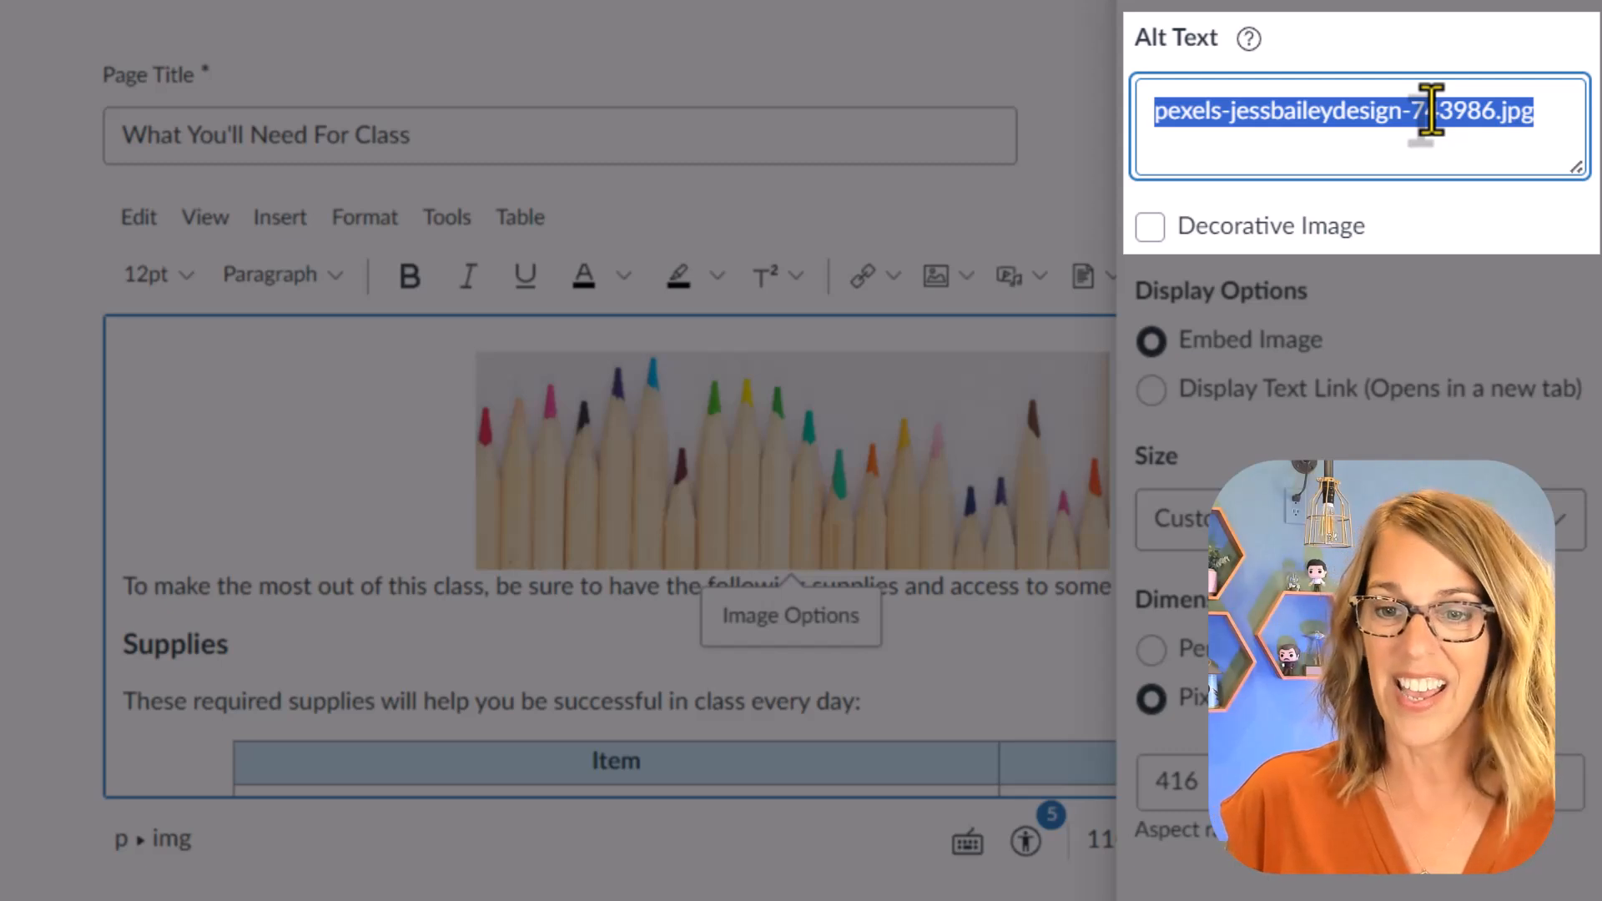
{"action": "type", "text": "Row of colored pencils"}
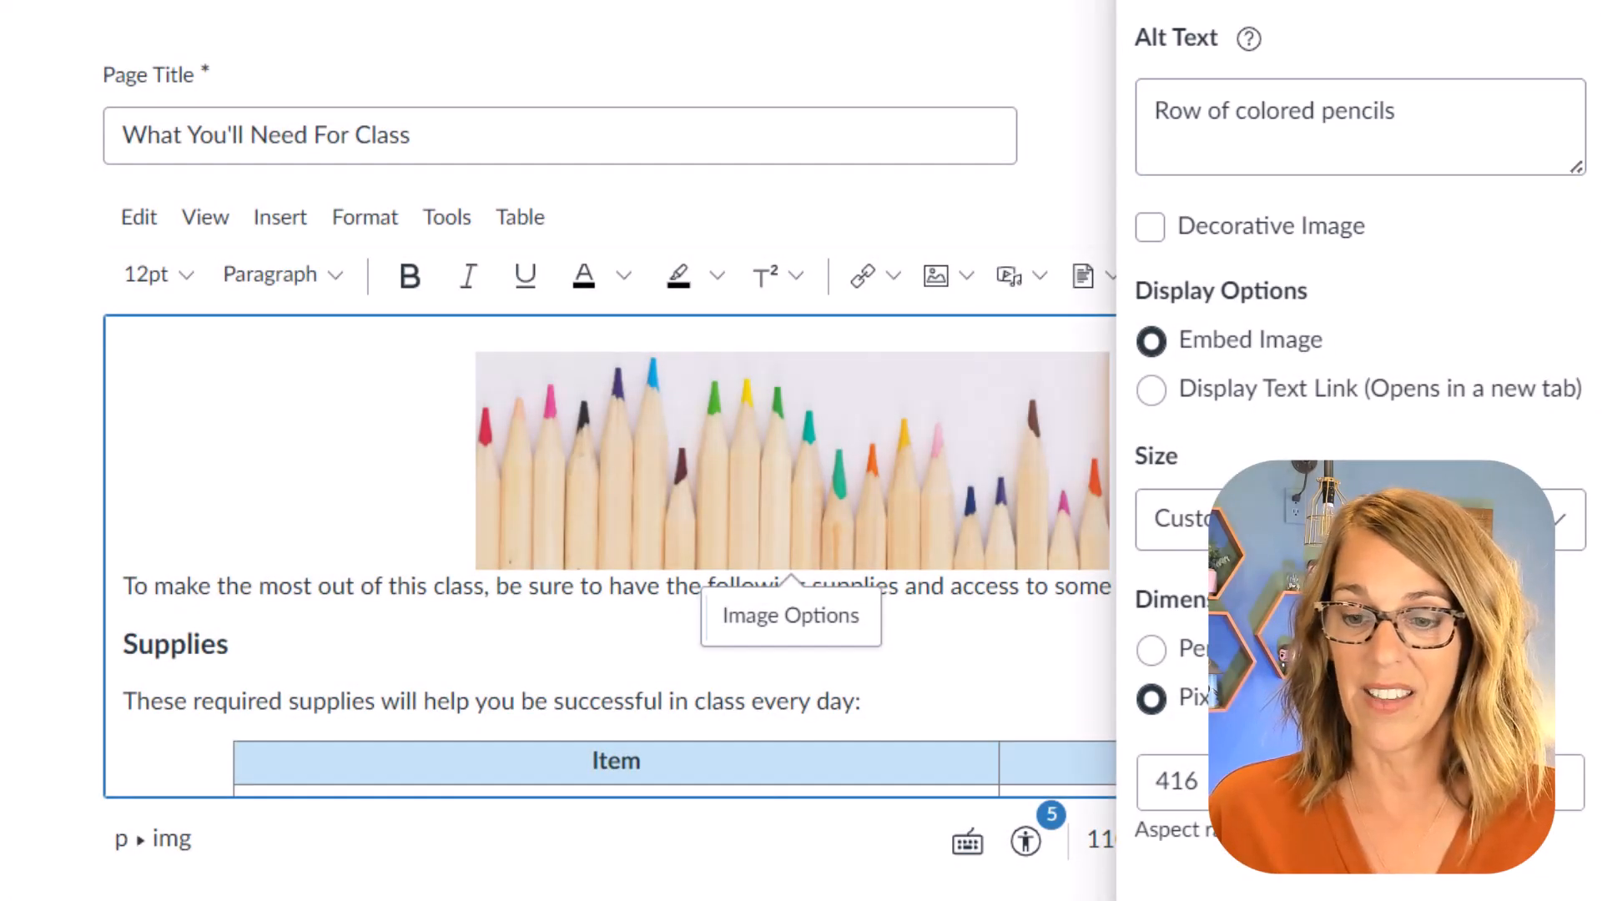
{"action": "key", "text": "Escape"}
{"action": "left_click", "coordinate": [1189, 450]}
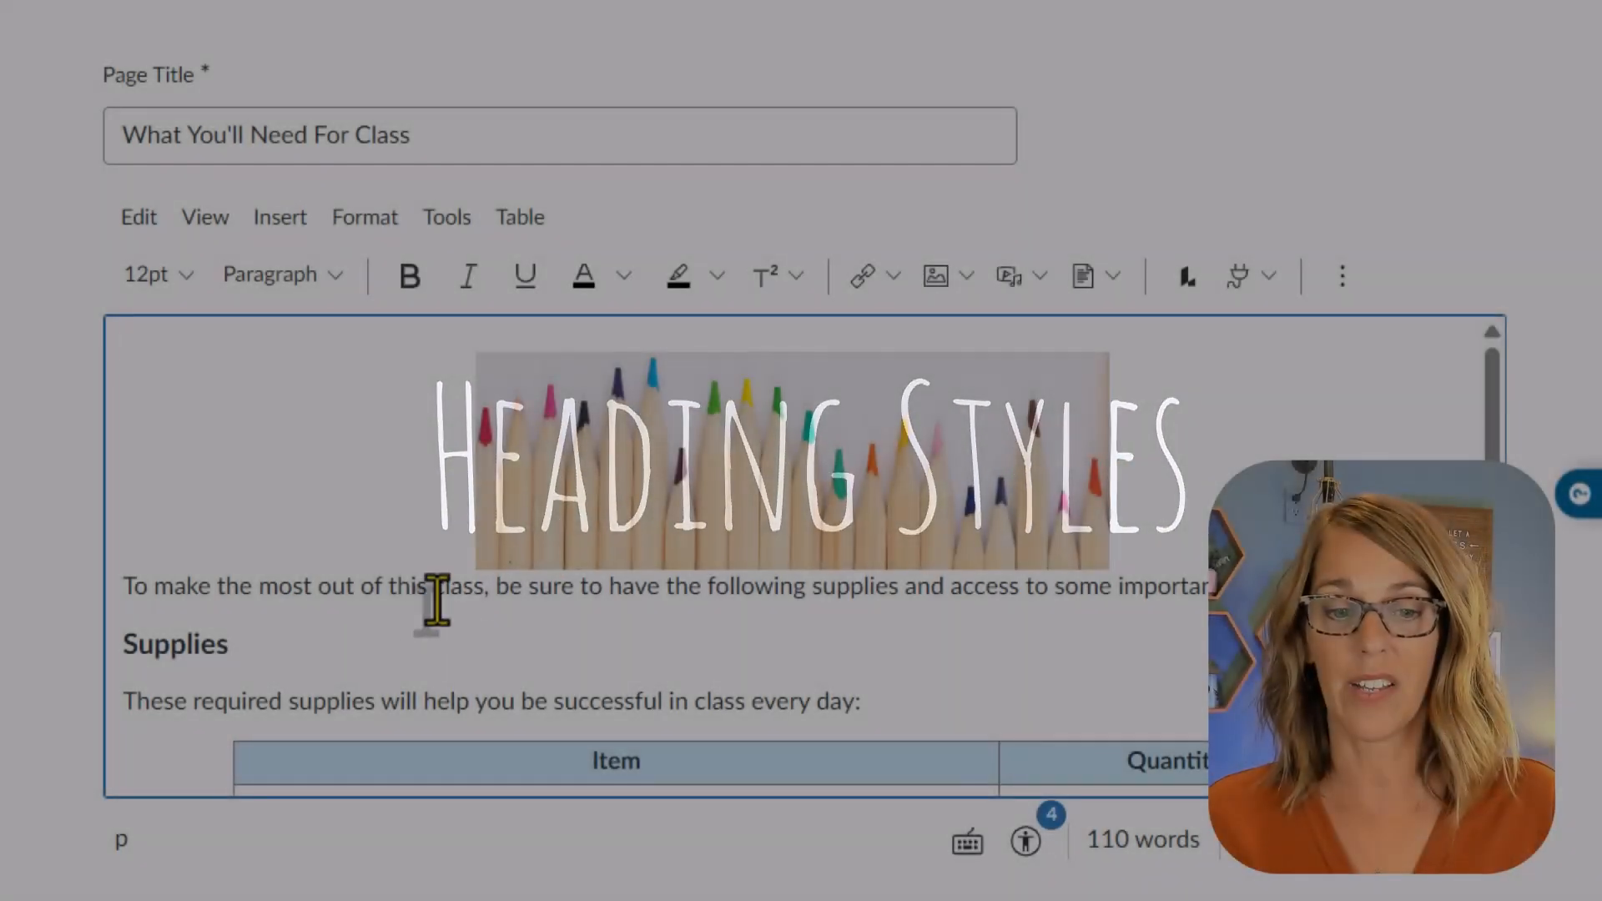
Step: Apply the Heading 2 style to the "Supplies" line above the table
{"action": "scroll", "coordinate": [313, 643], "scroll_direction": "down", "scroll_amount": 6}
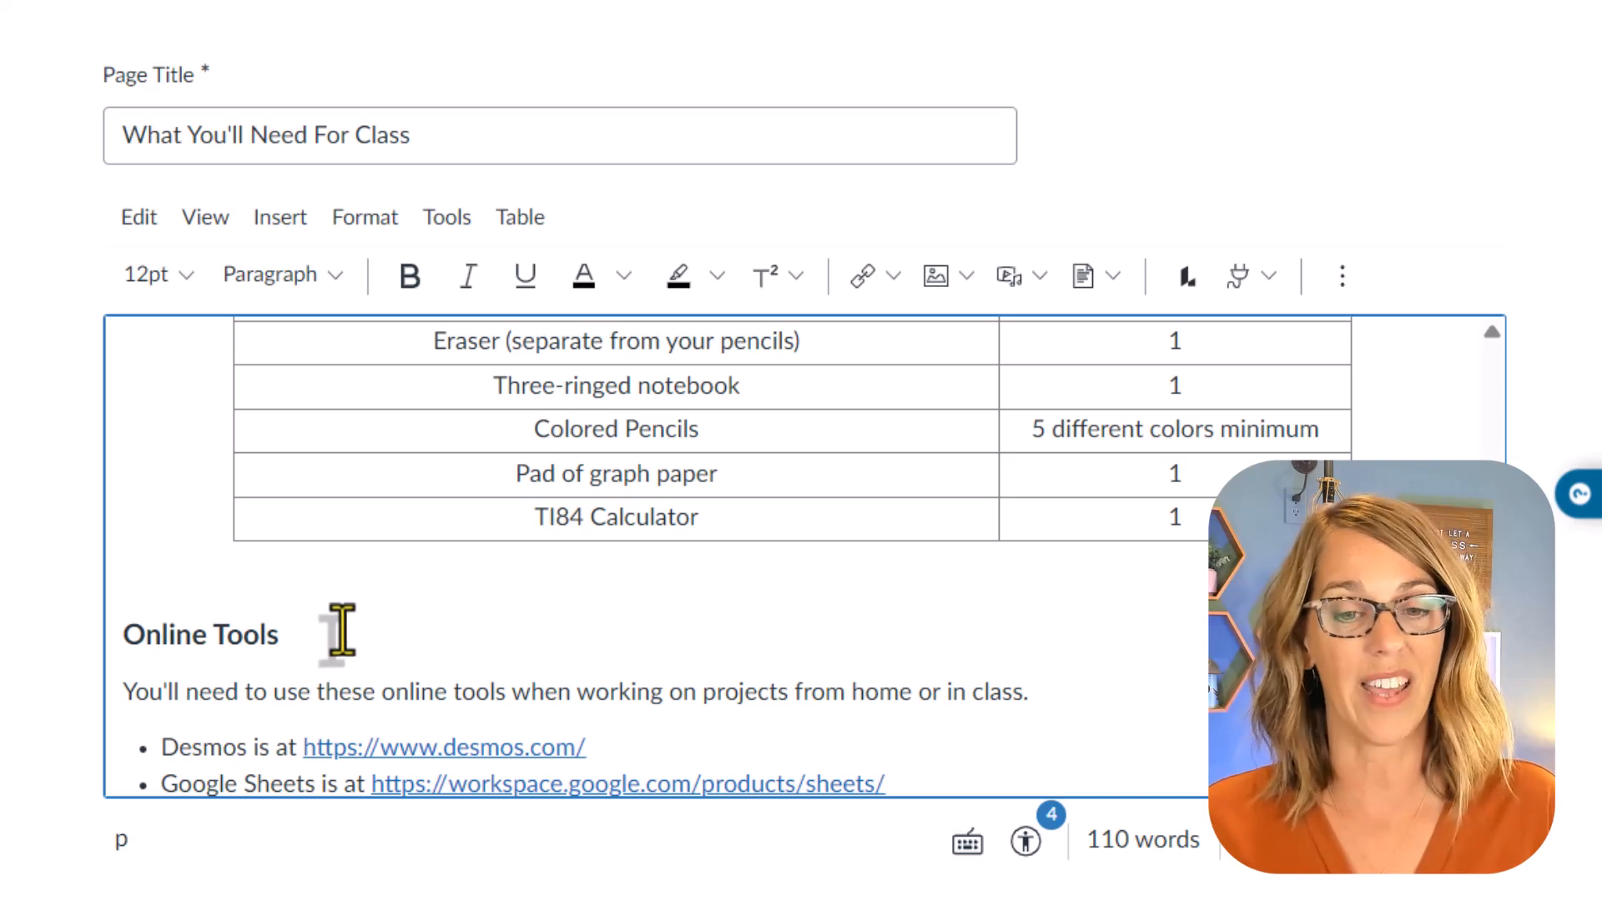
{"action": "scroll", "coordinate": [338, 622], "scroll_direction": "up", "scroll_amount": 6}
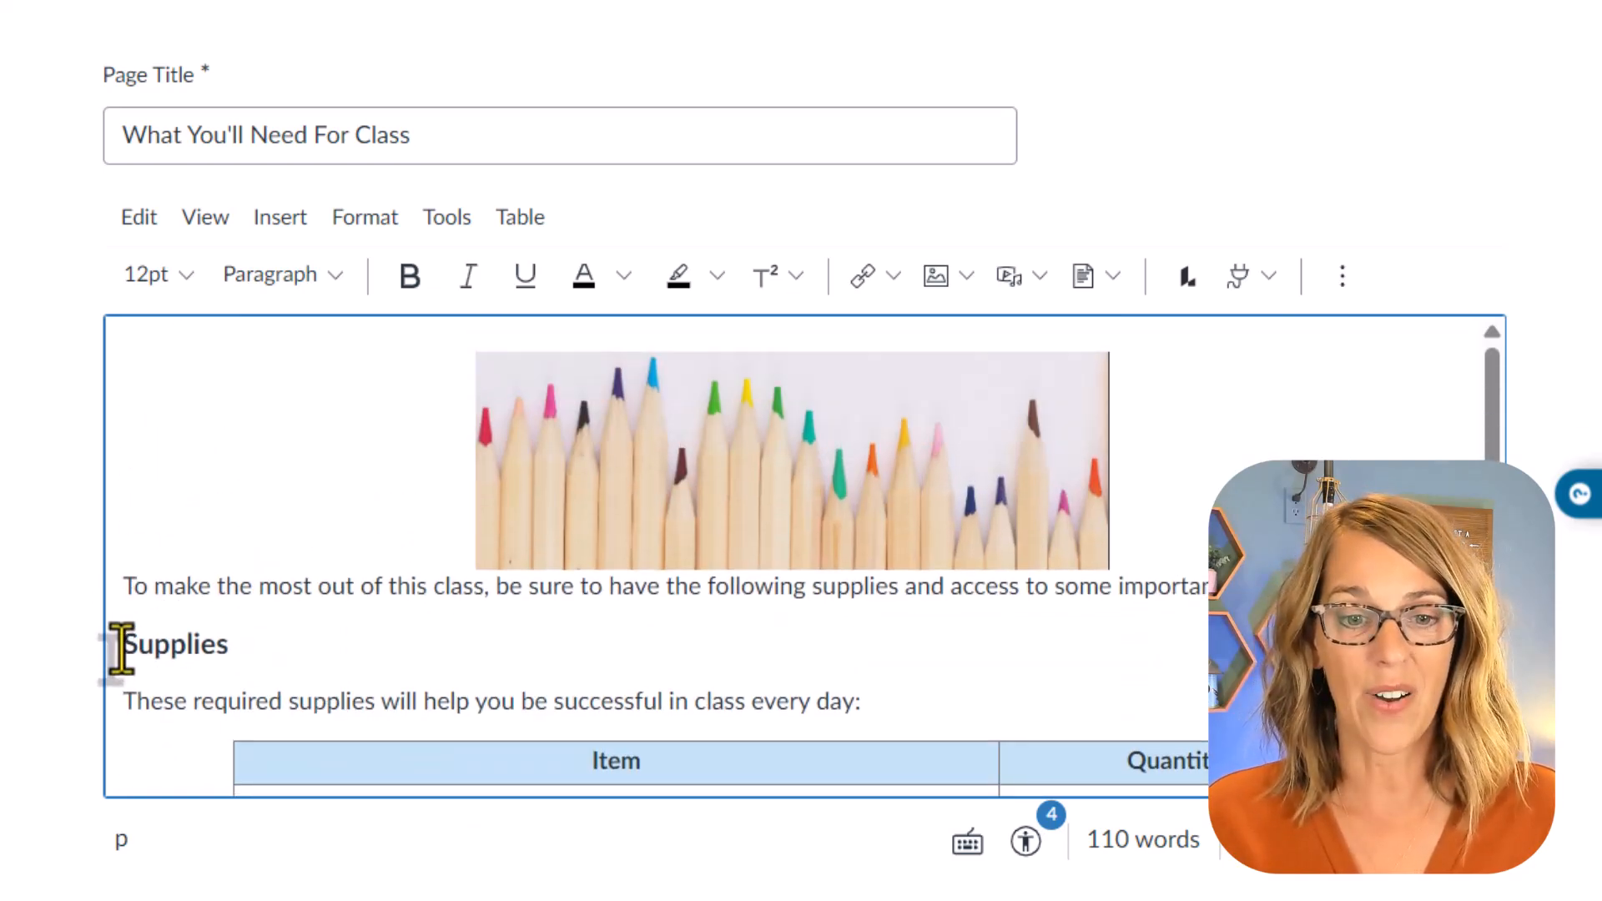
{"action": "left_click_drag", "start_coordinate": [121, 647], "coordinate": [216, 647]}
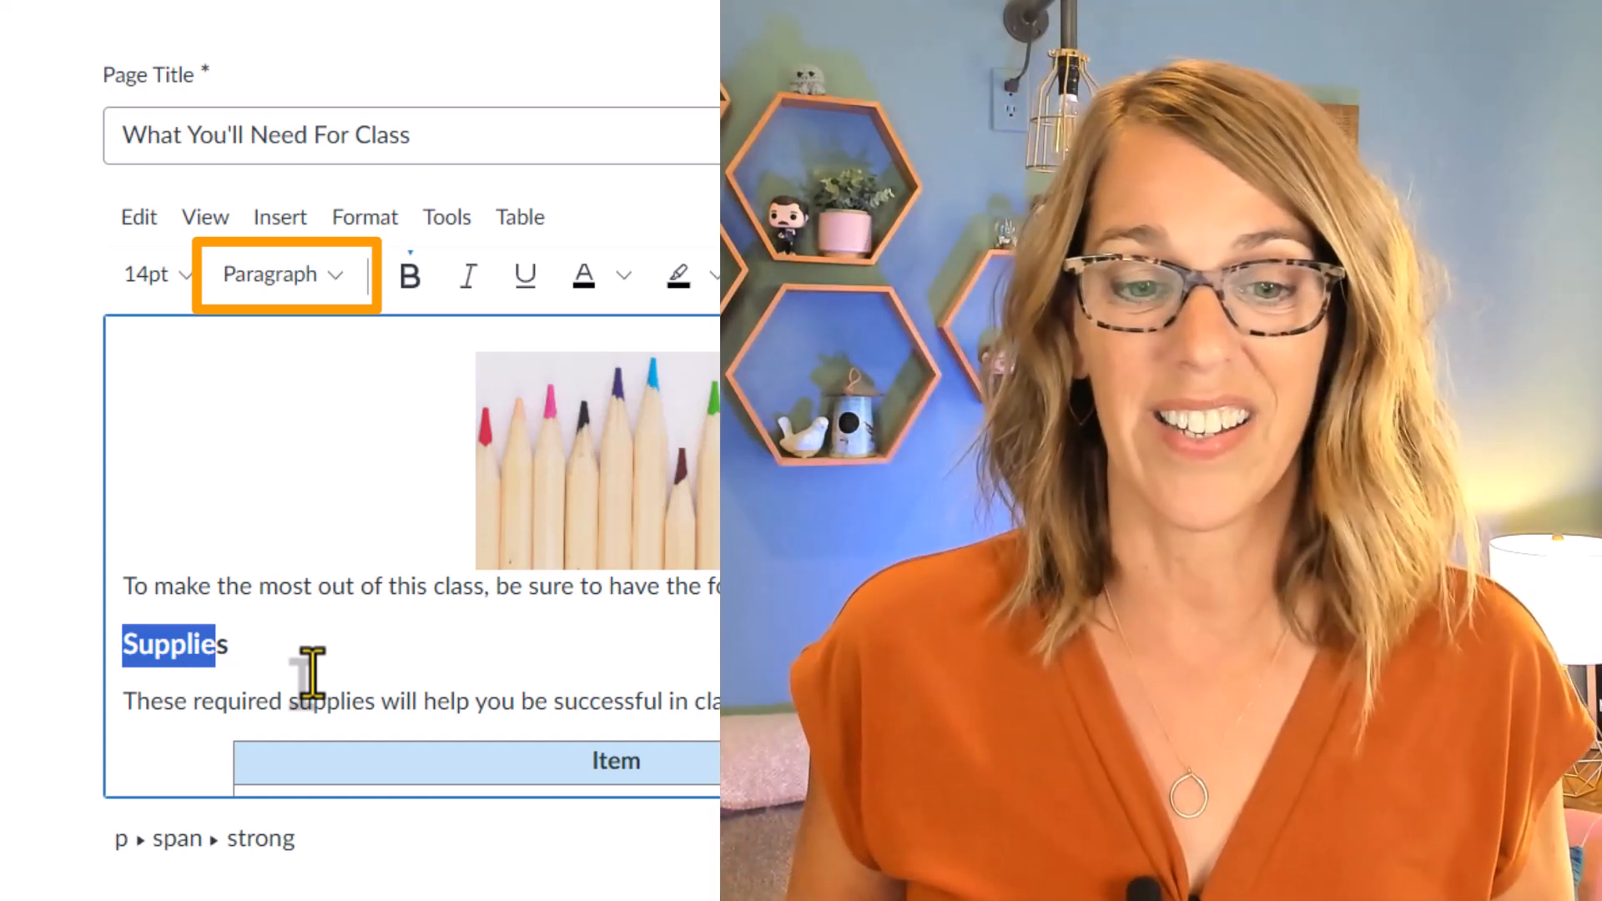
{"action": "left_click", "coordinate": [300, 641]}
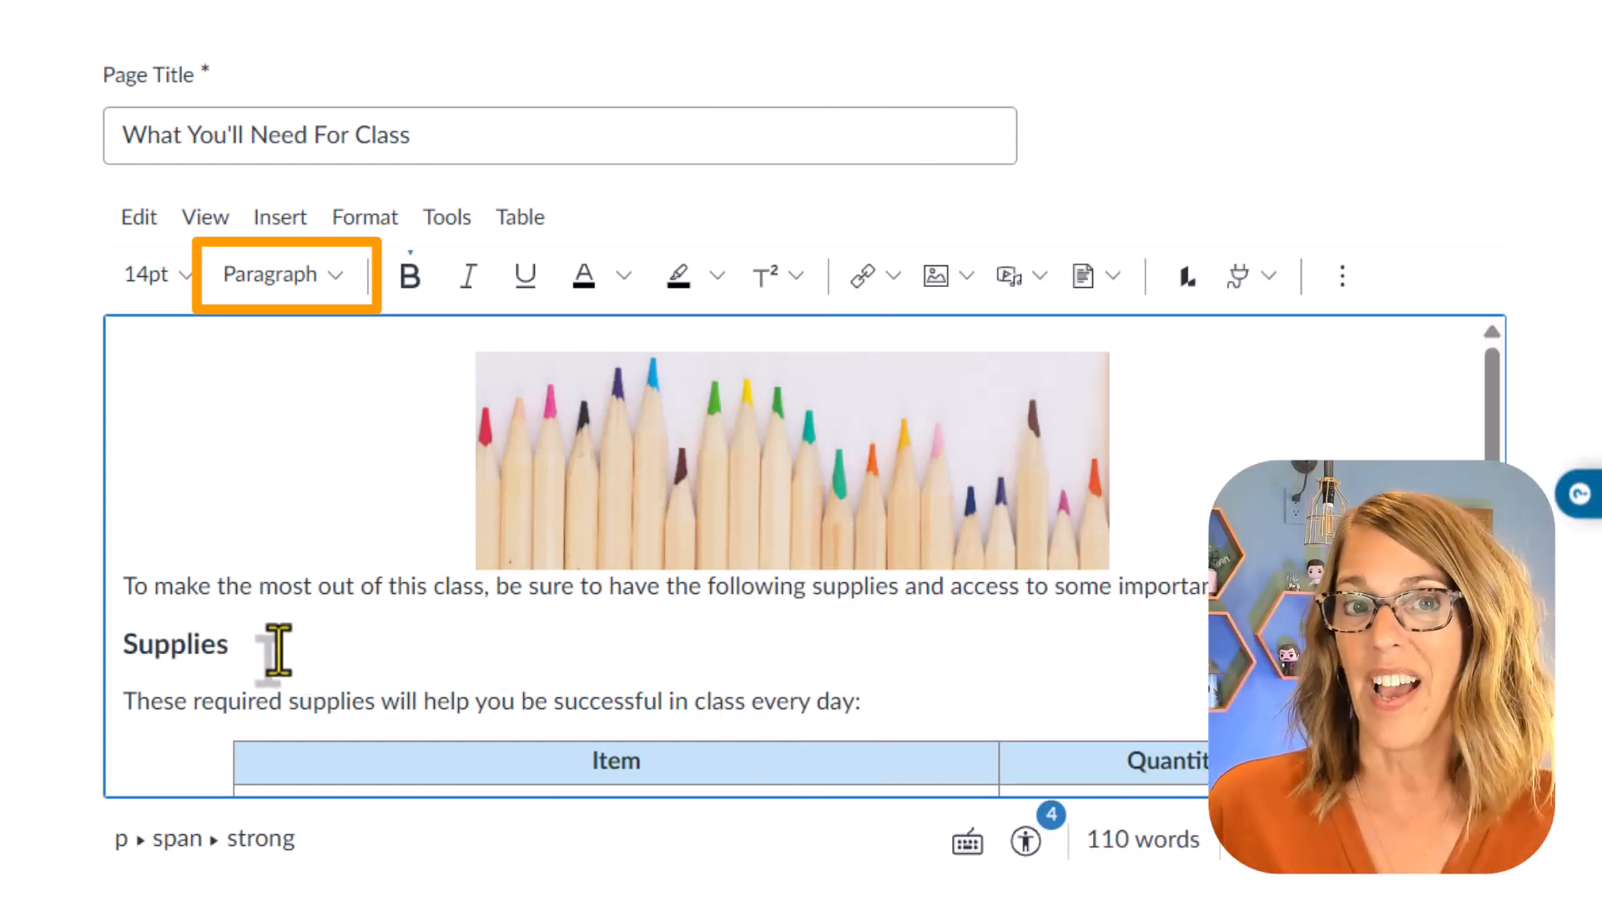
{"action": "left_click_drag", "start_coordinate": [261, 648], "coordinate": [111, 651]}
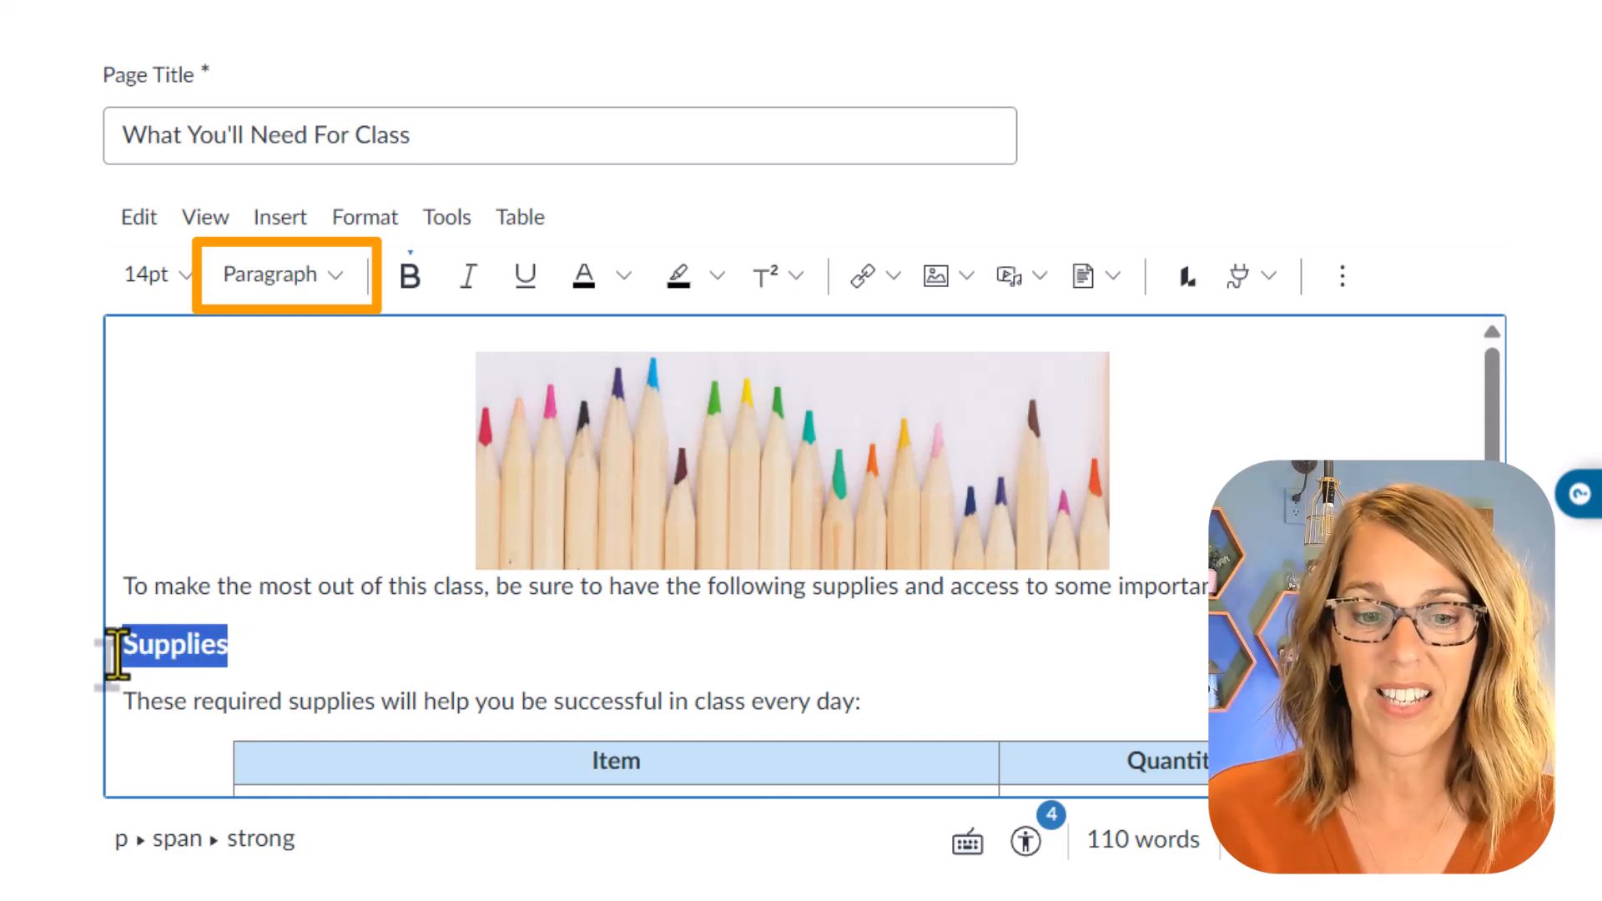
{"action": "left_click", "coordinate": [338, 278]}
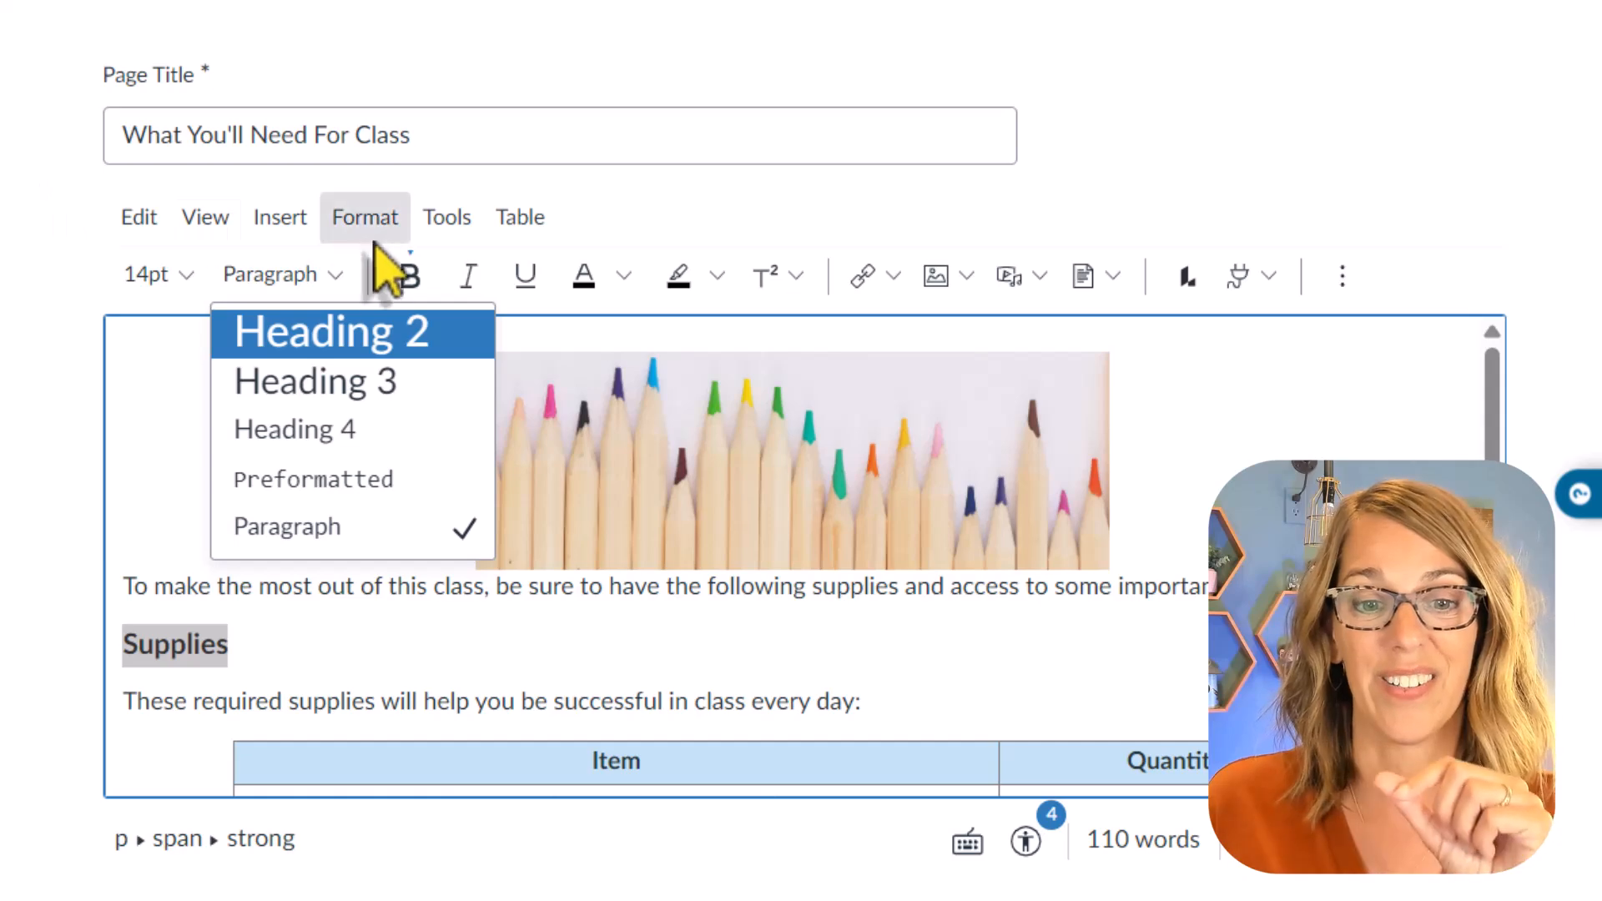
{"action": "left_click", "coordinate": [381, 336]}
Step: Apply the Heading 2 style to the "Online Tools" line below the table
{"action": "scroll", "coordinate": [329, 655], "scroll_direction": "down", "scroll_amount": 5}
{"action": "scroll", "coordinate": [330, 655], "scroll_direction": "down", "scroll_amount": 1}
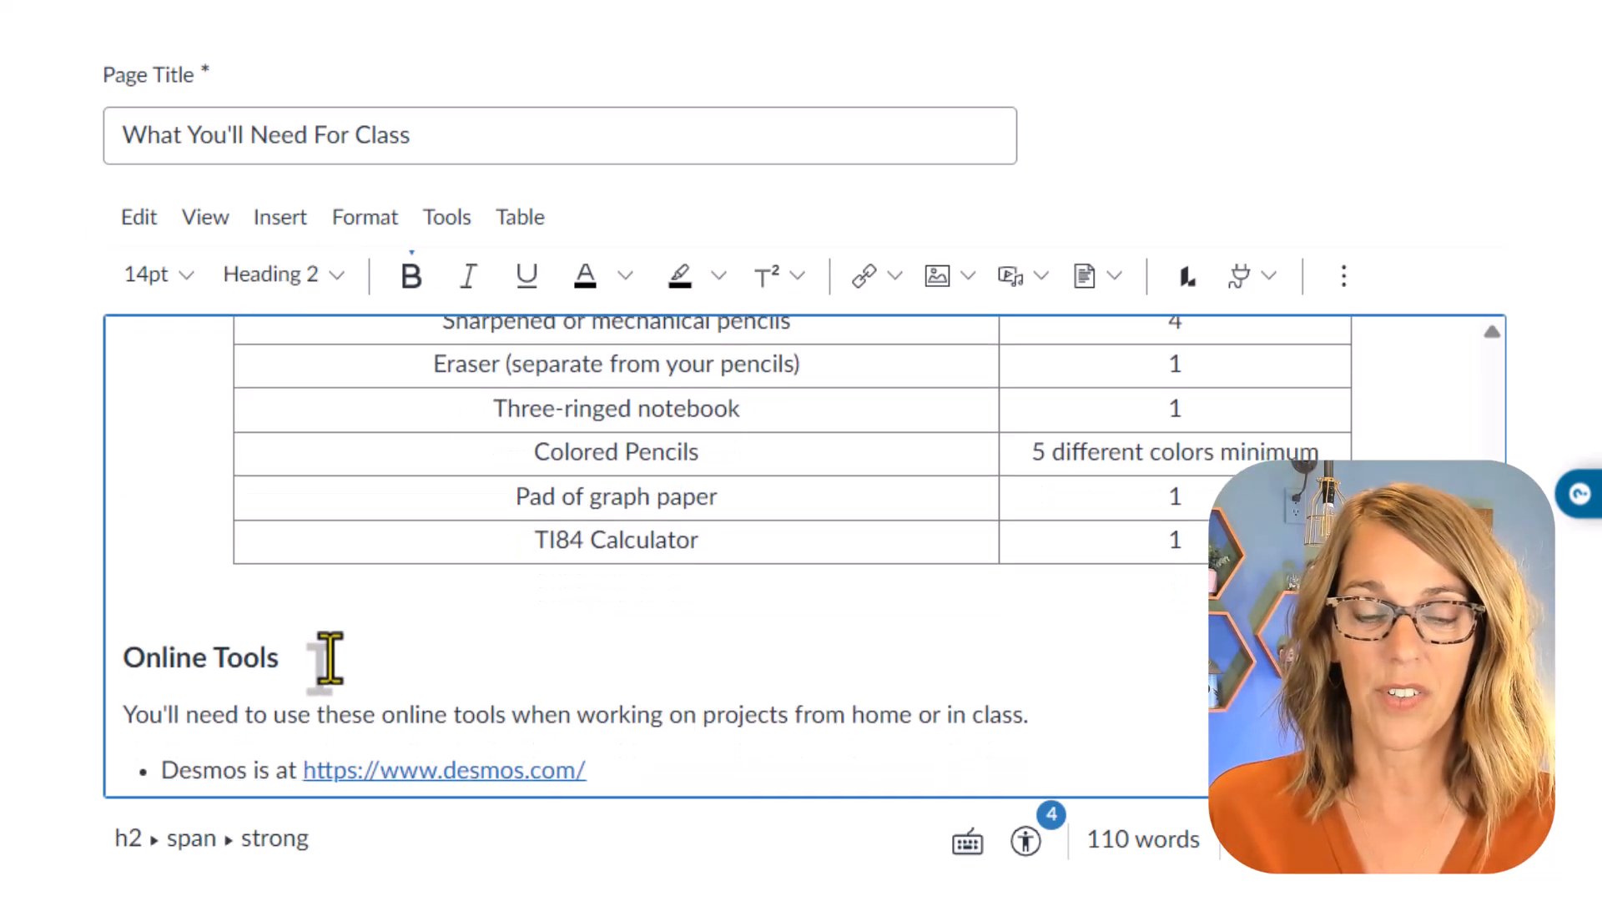
{"action": "left_click_drag", "start_coordinate": [291, 664], "coordinate": [115, 665]}
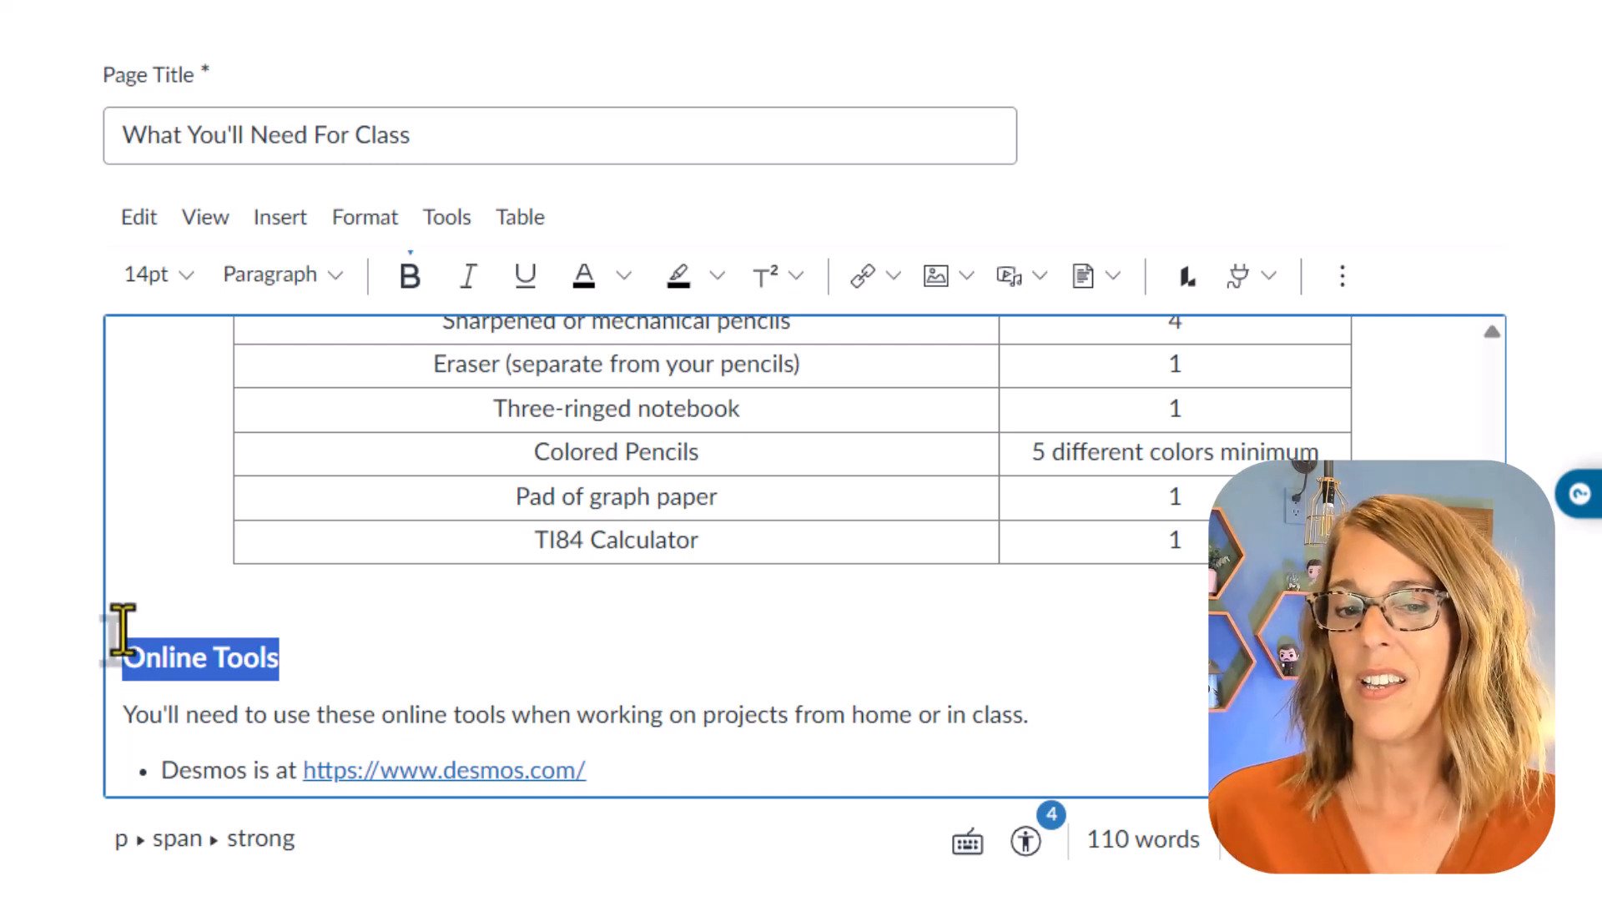
{"action": "left_click", "coordinate": [341, 287]}
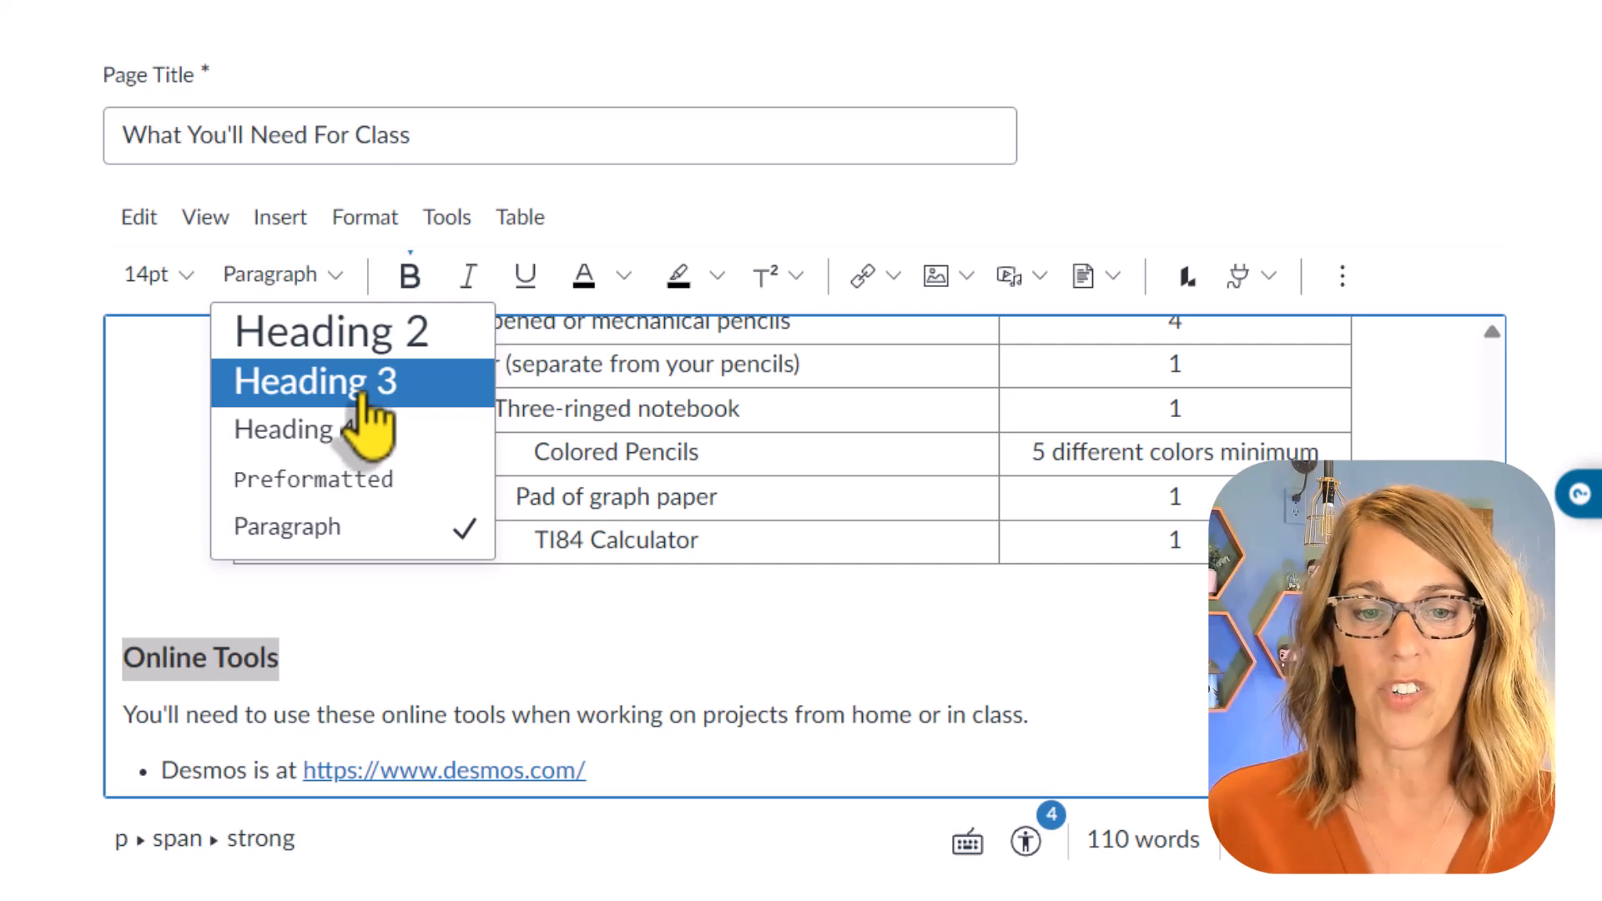
{"action": "left_click", "coordinate": [394, 336]}
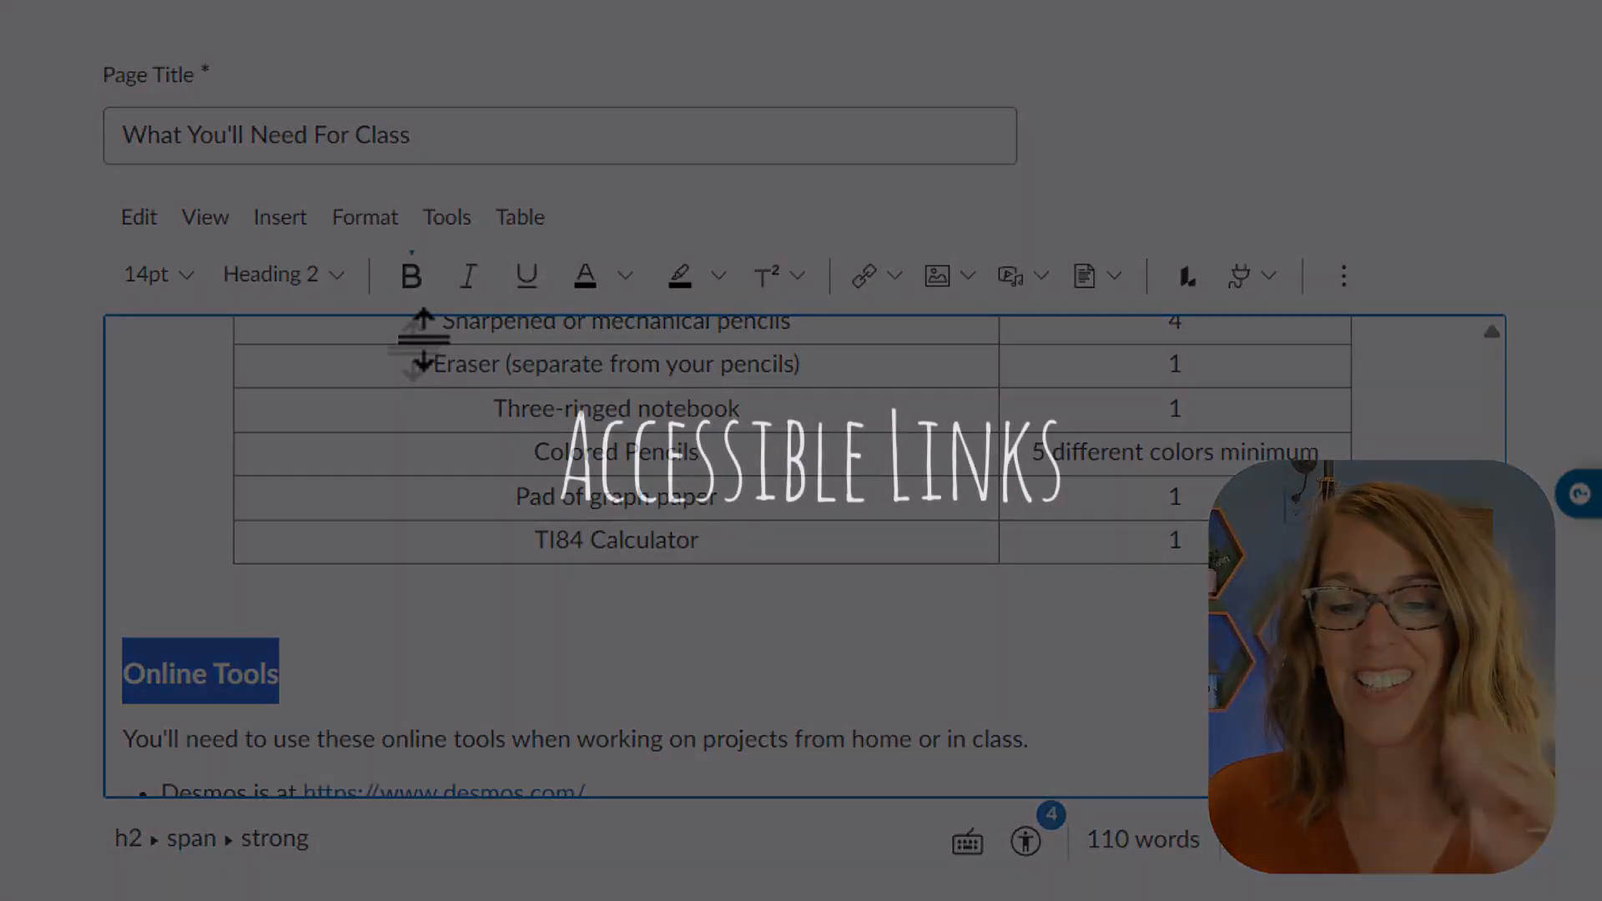
Step: Replace the words "Desmos is at" in the first Online Tools bullet with "We'll be using"
{"action": "scroll", "coordinate": [599, 450], "scroll_direction": "down", "scroll_amount": 4}
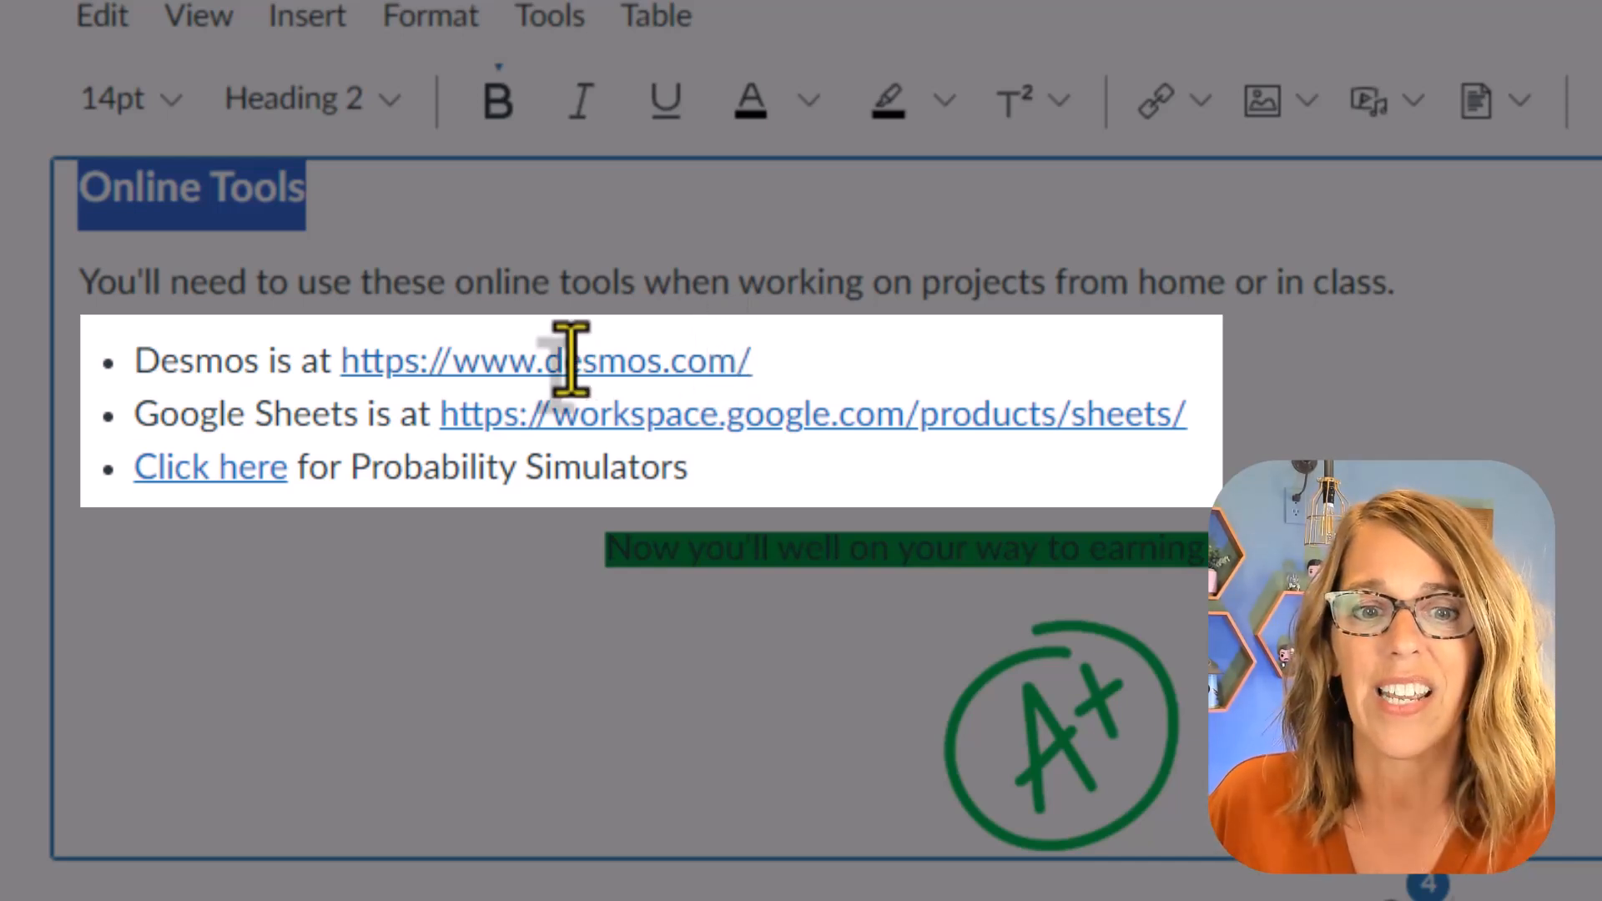
{"action": "left_click_drag", "start_coordinate": [331, 368], "coordinate": [150, 376]}
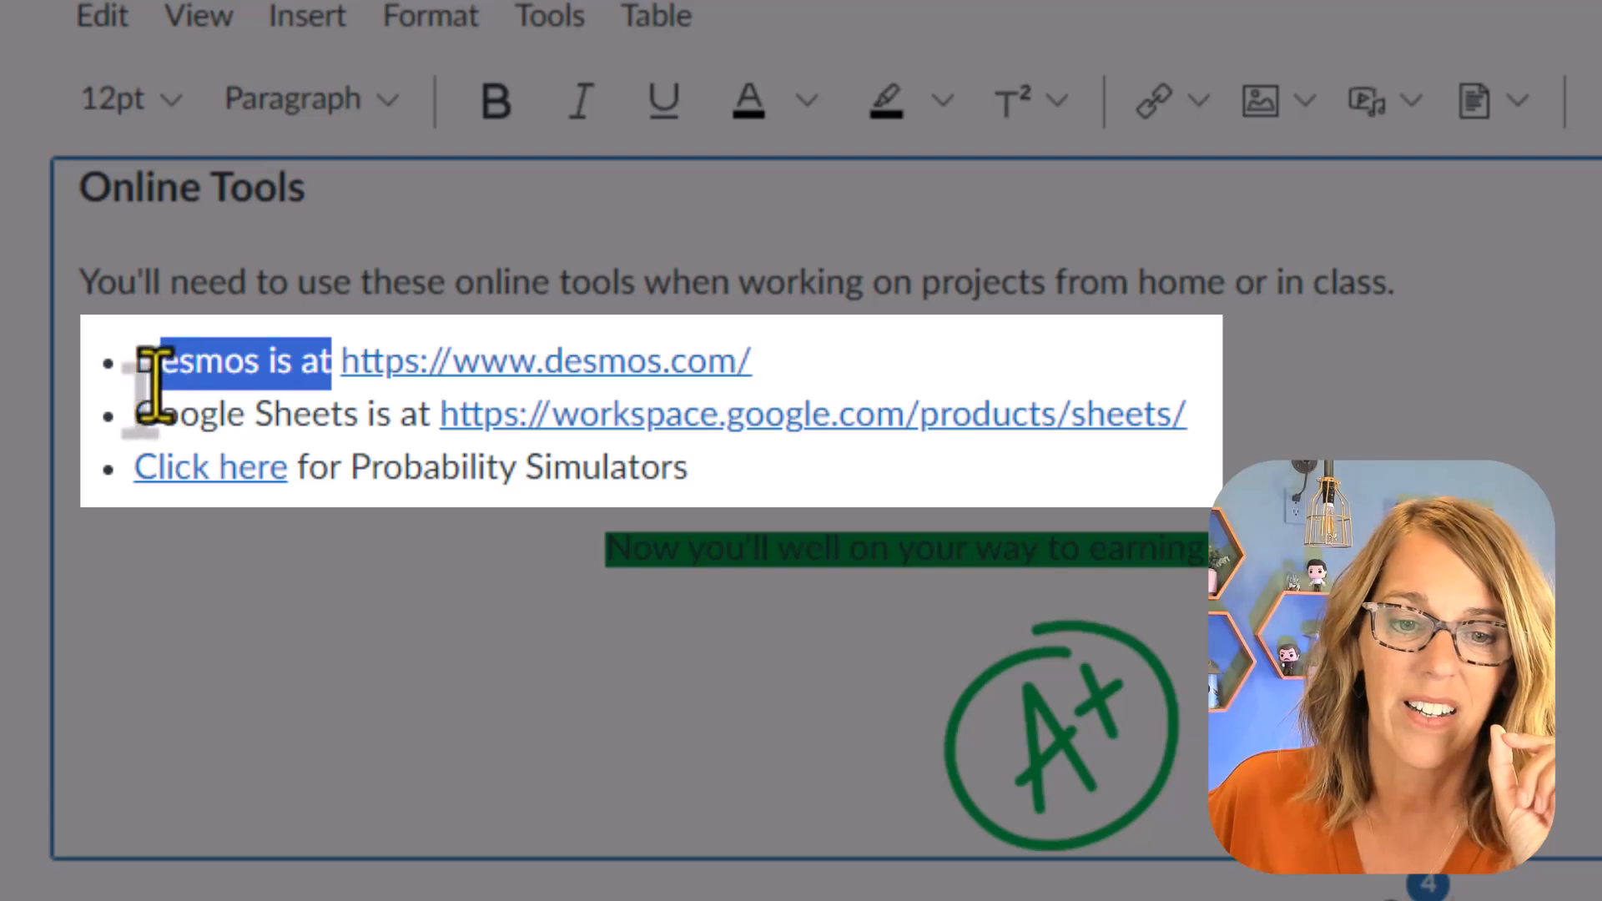
{"action": "type", "text": "We'll be us"}
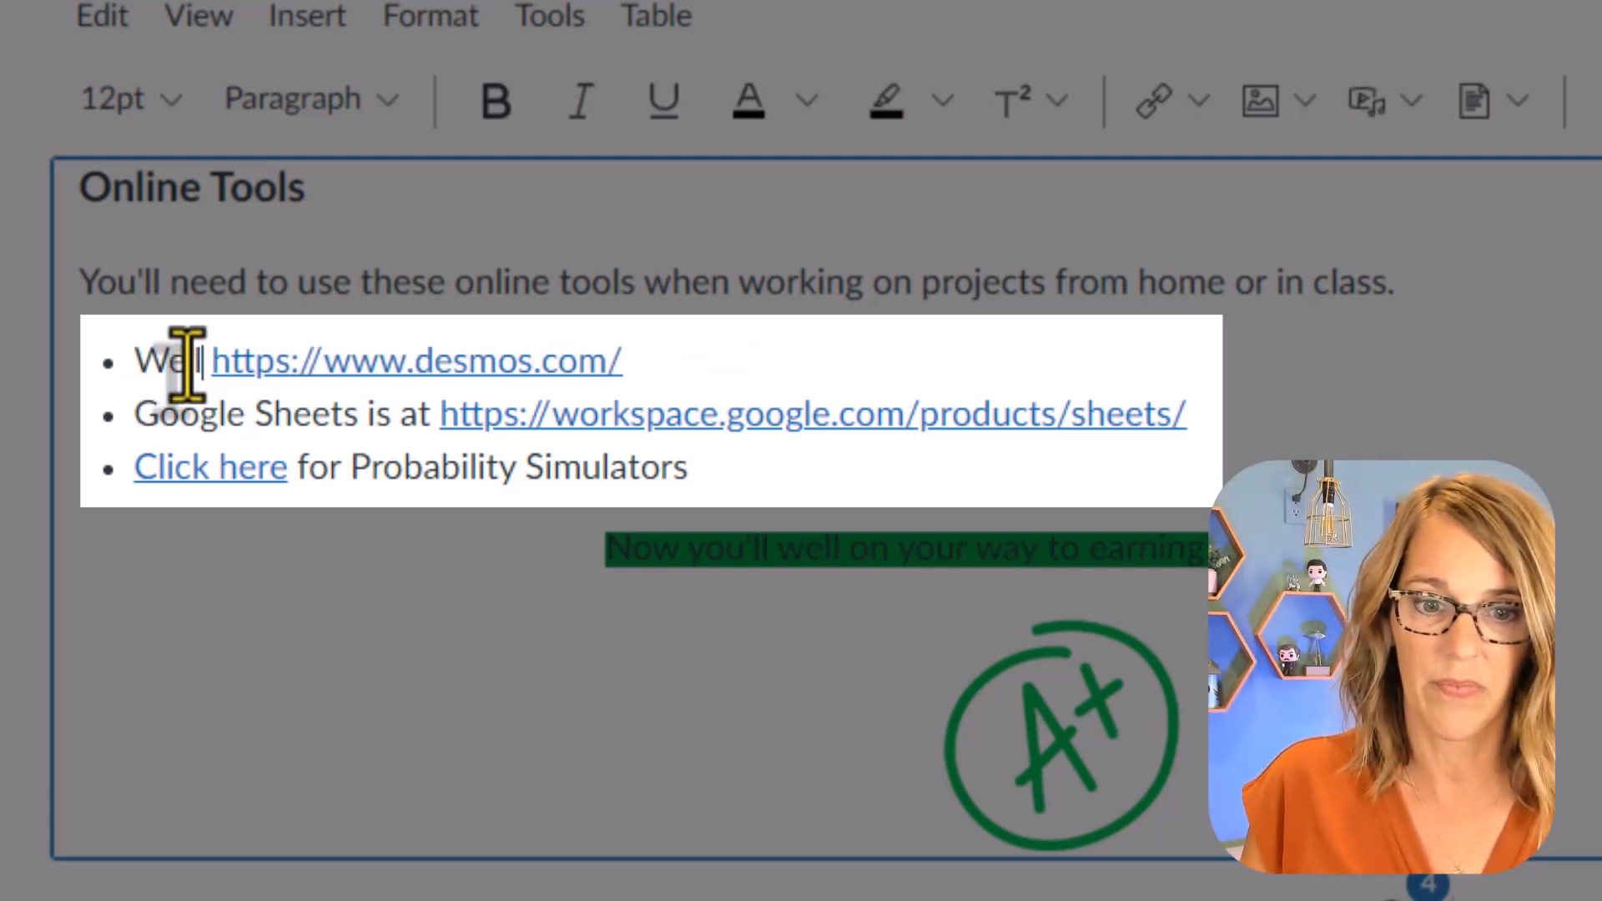
{"action": "type", "text": "ing"}
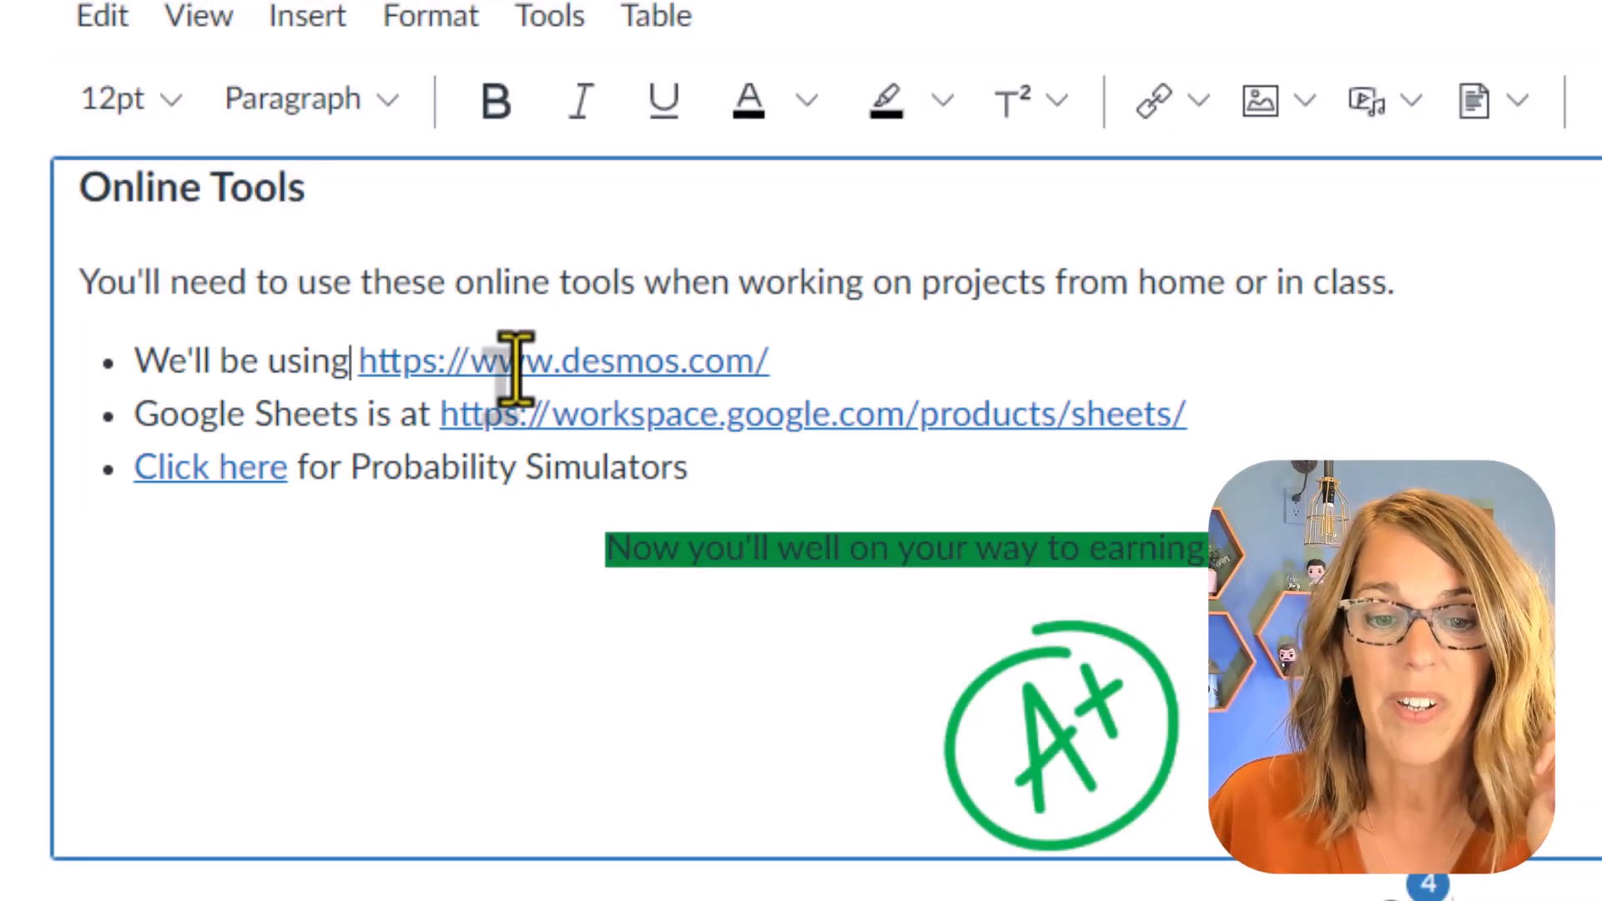
Step: Change the display text of the desmos.com link to "Desmos" in its link options
{"action": "left_click", "coordinate": [516, 367]}
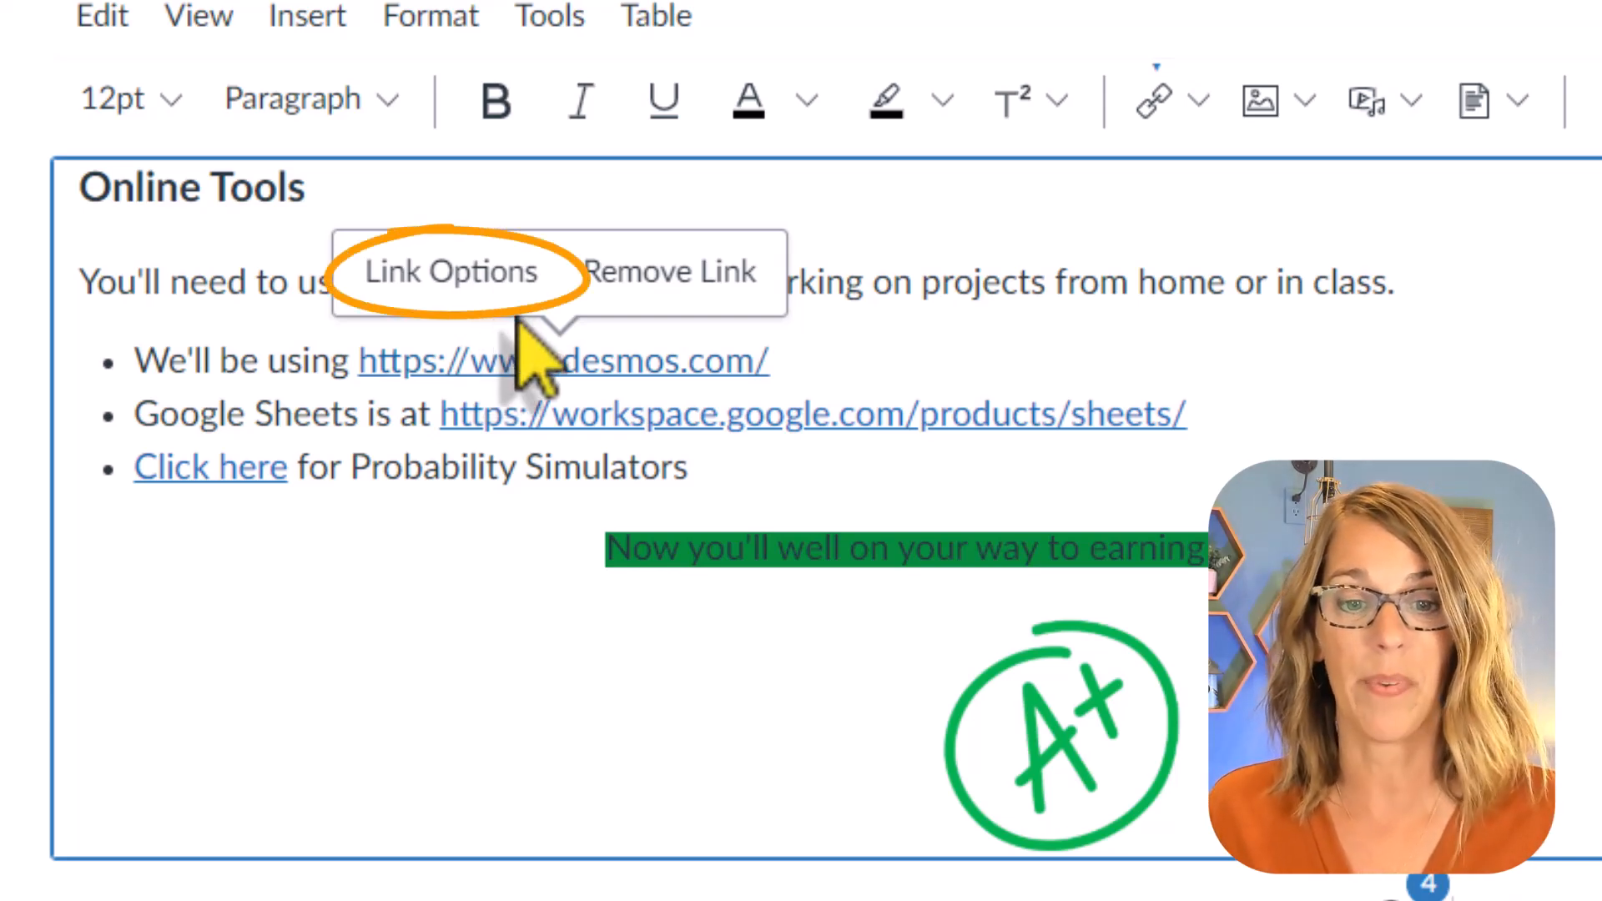
{"action": "left_click", "coordinate": [508, 274]}
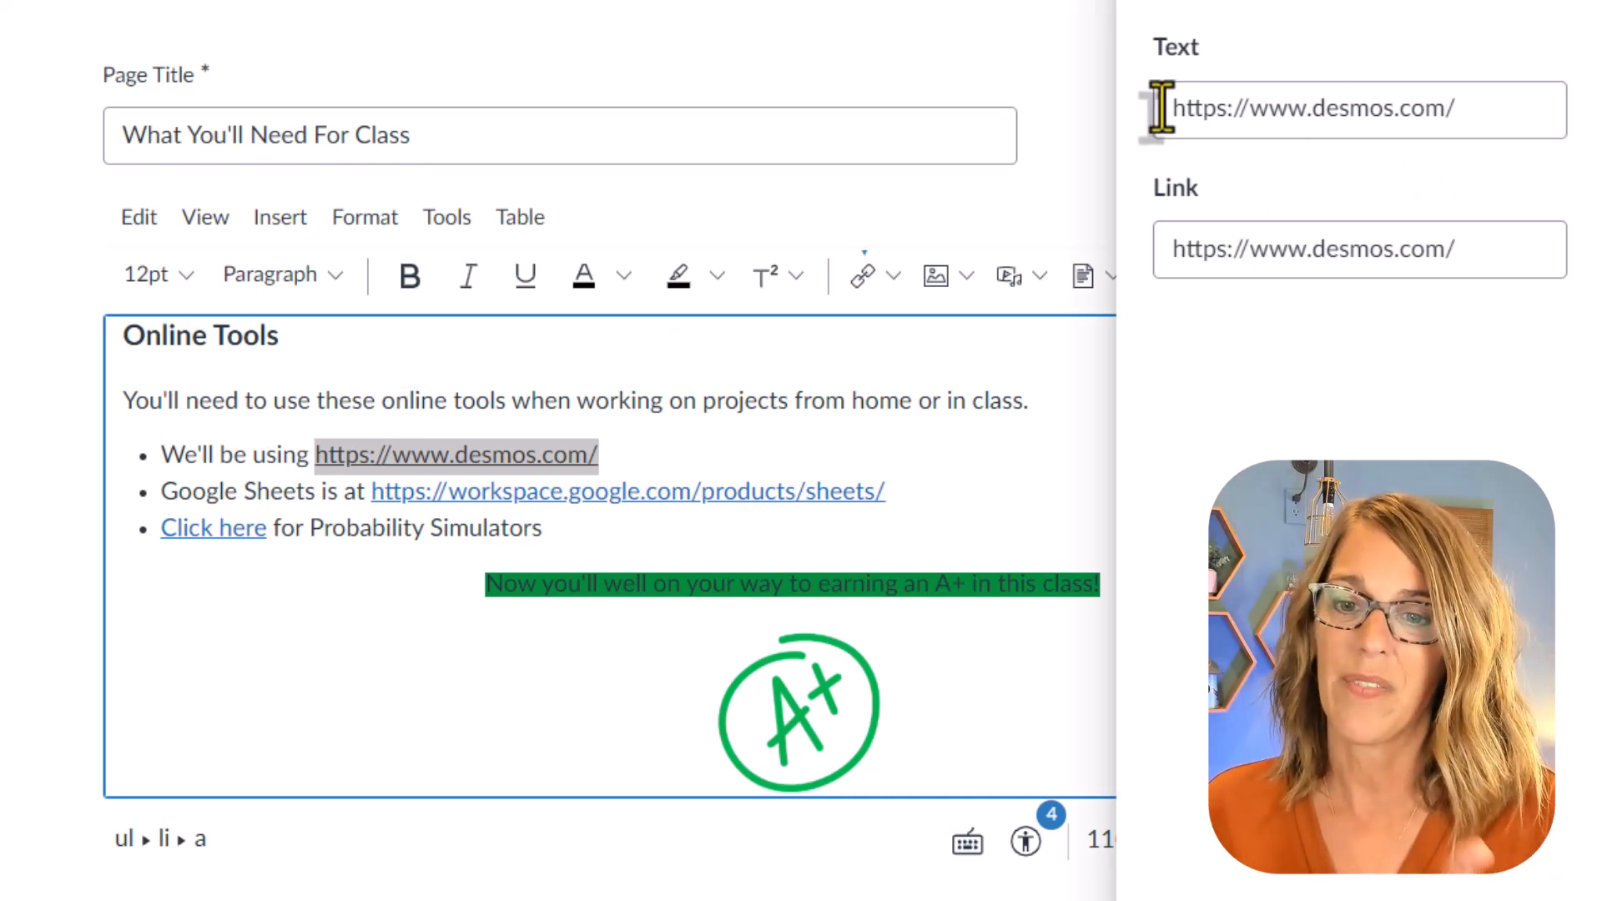
{"action": "left_click_drag", "start_coordinate": [1165, 108], "coordinate": [1499, 102]}
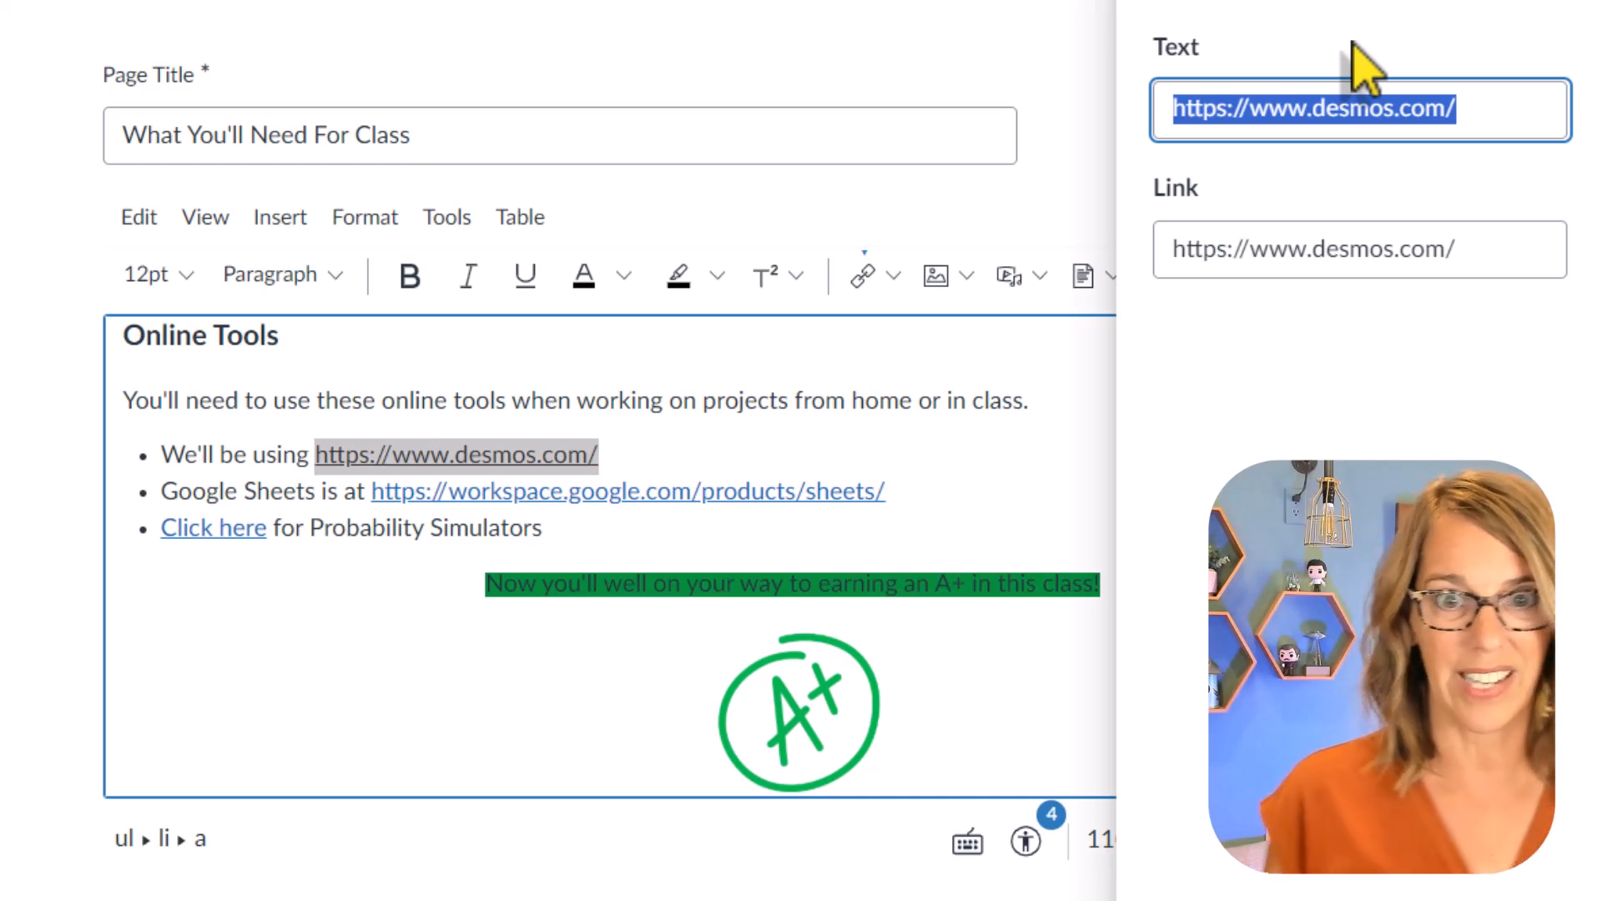
{"action": "type", "text": "Desmos"}
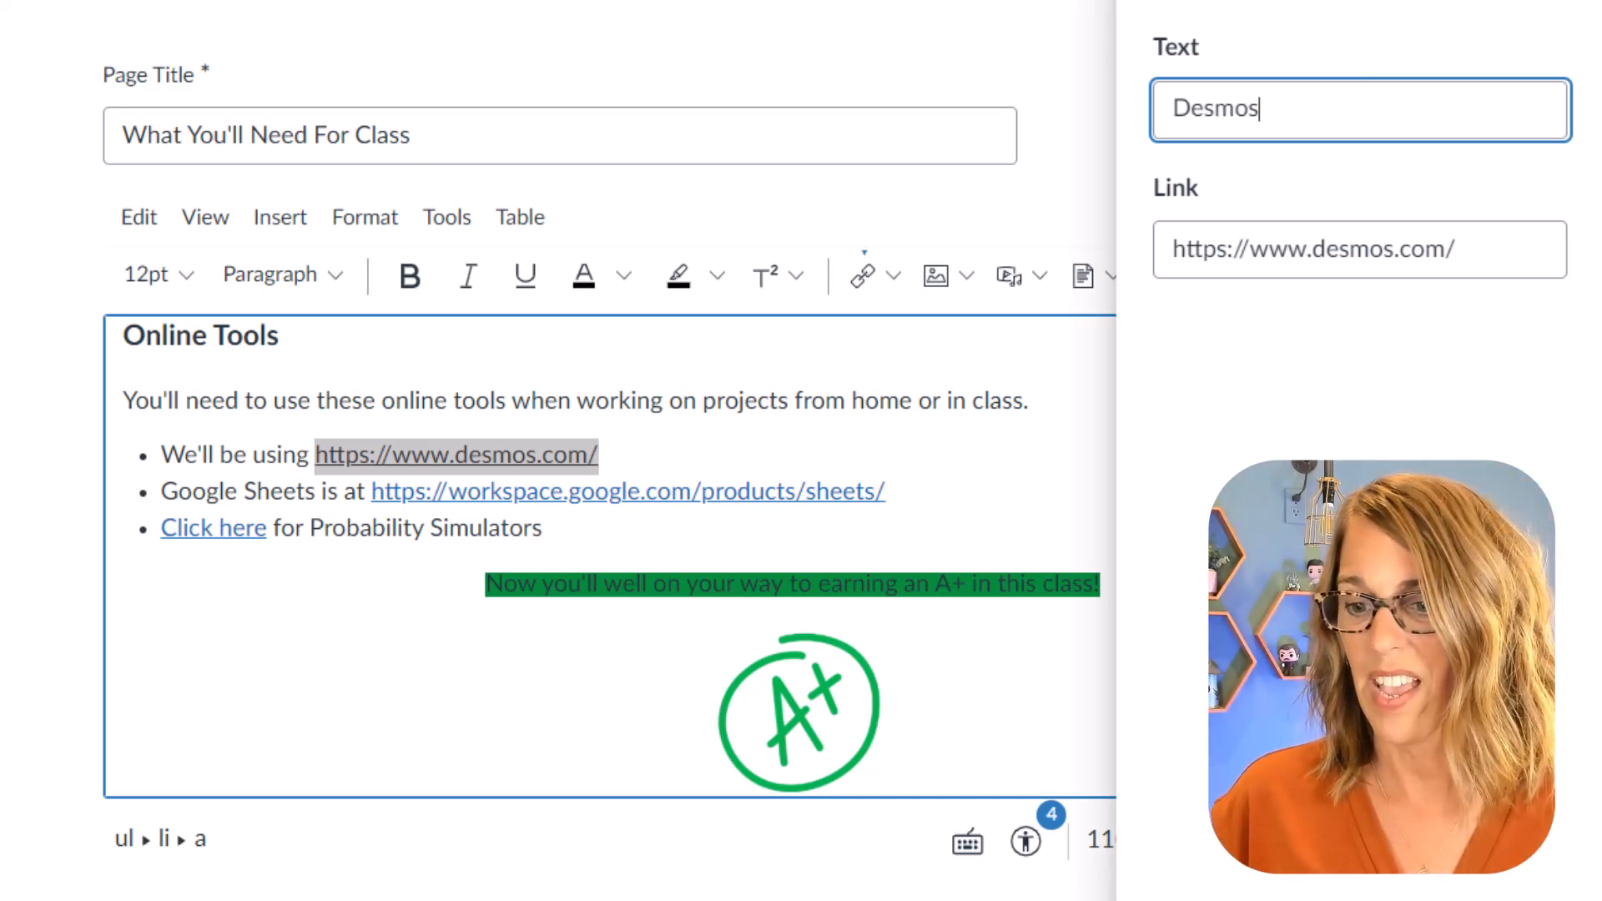
{"action": "key", "text": "Return"}
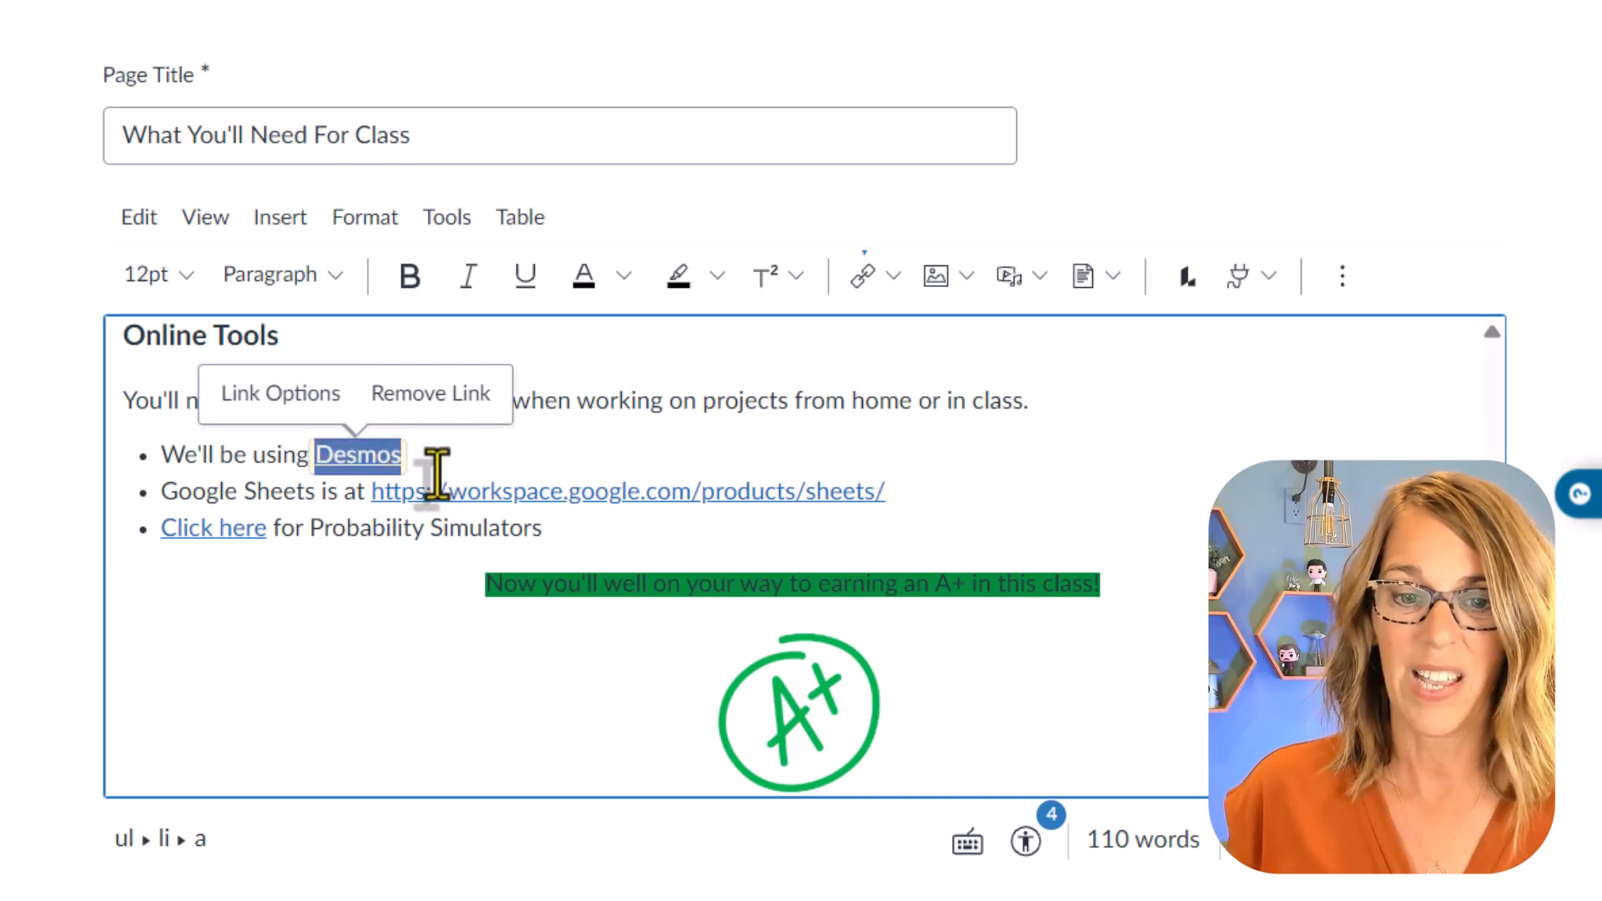
Step: Continue the first bullet after the Desmos link with the unlinked words "in class"
{"action": "left_click", "coordinate": [431, 465]}
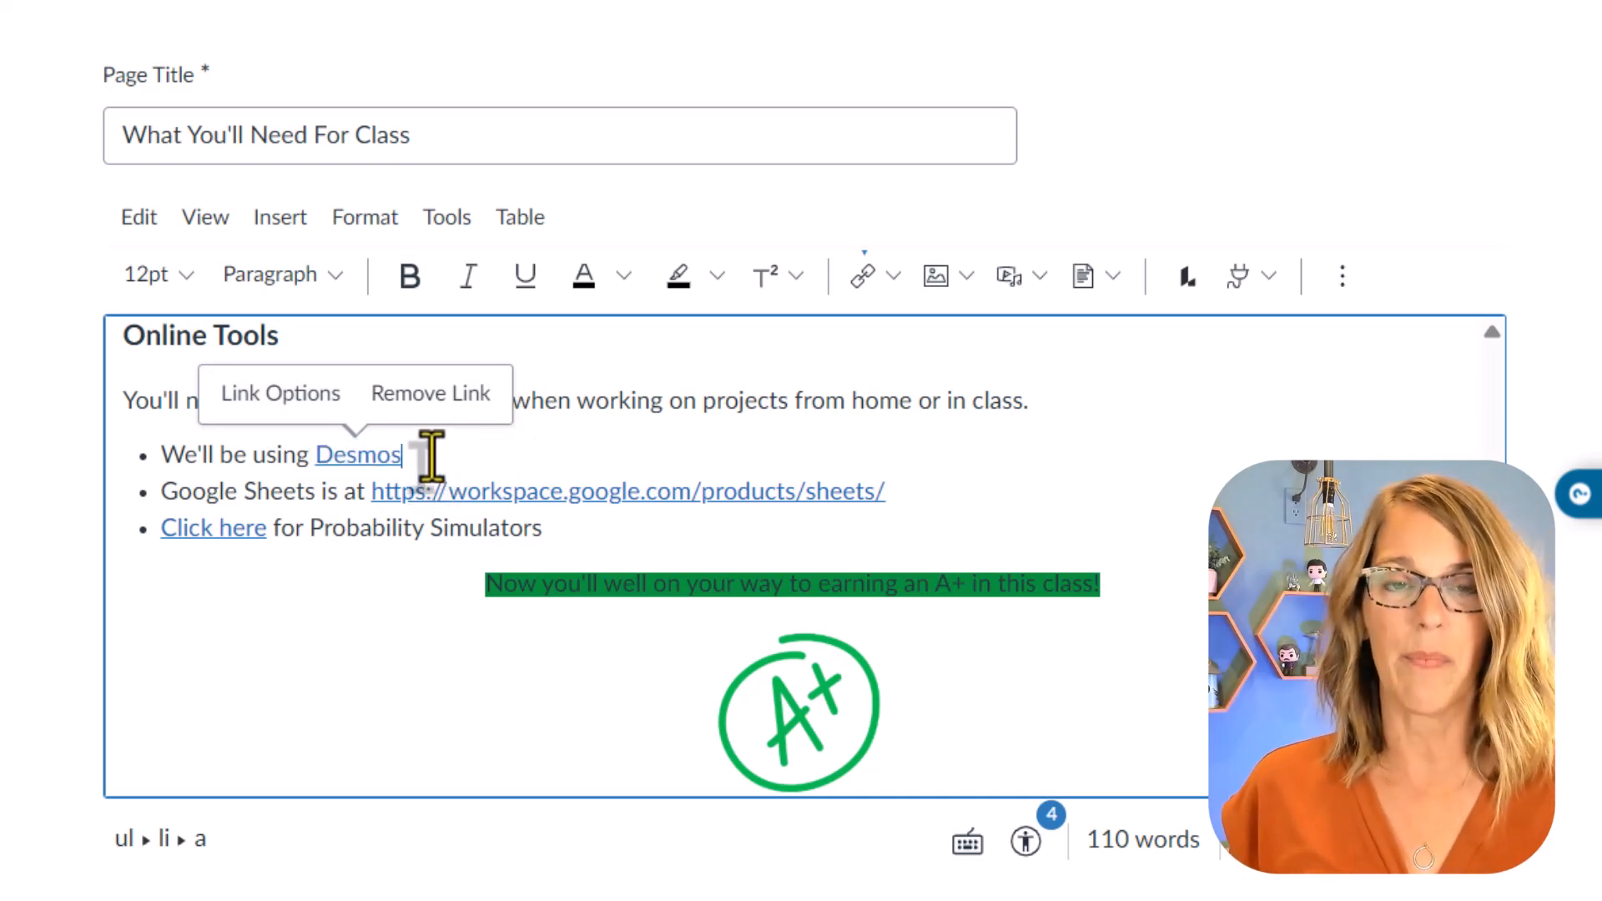
{"action": "key", "text": "Right"}
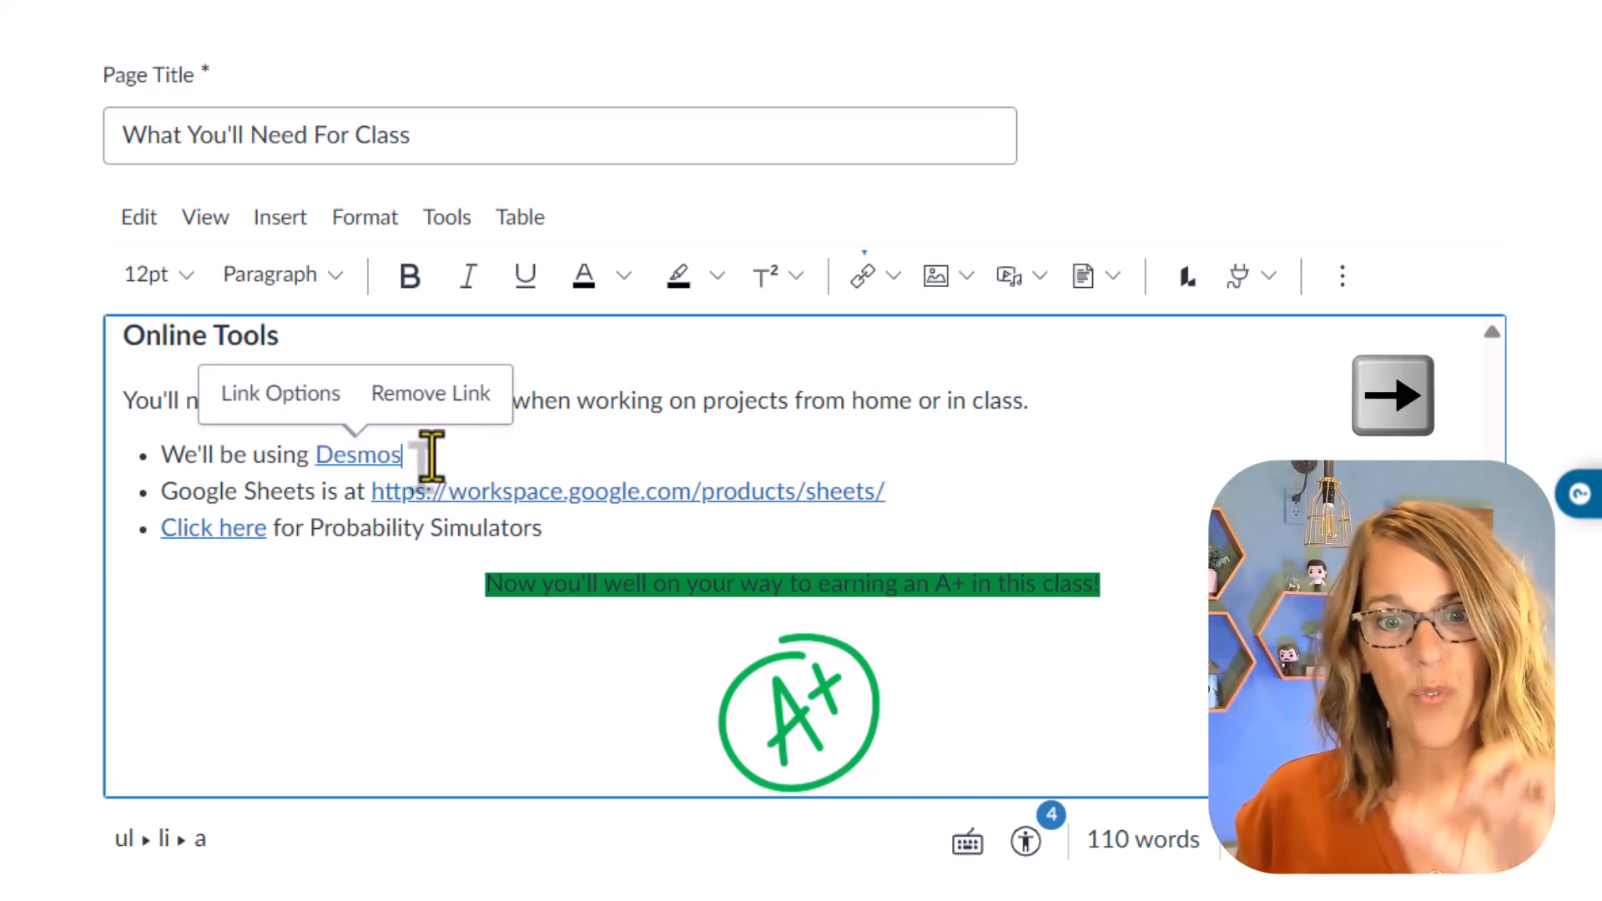
{"action": "key", "text": "Right"}
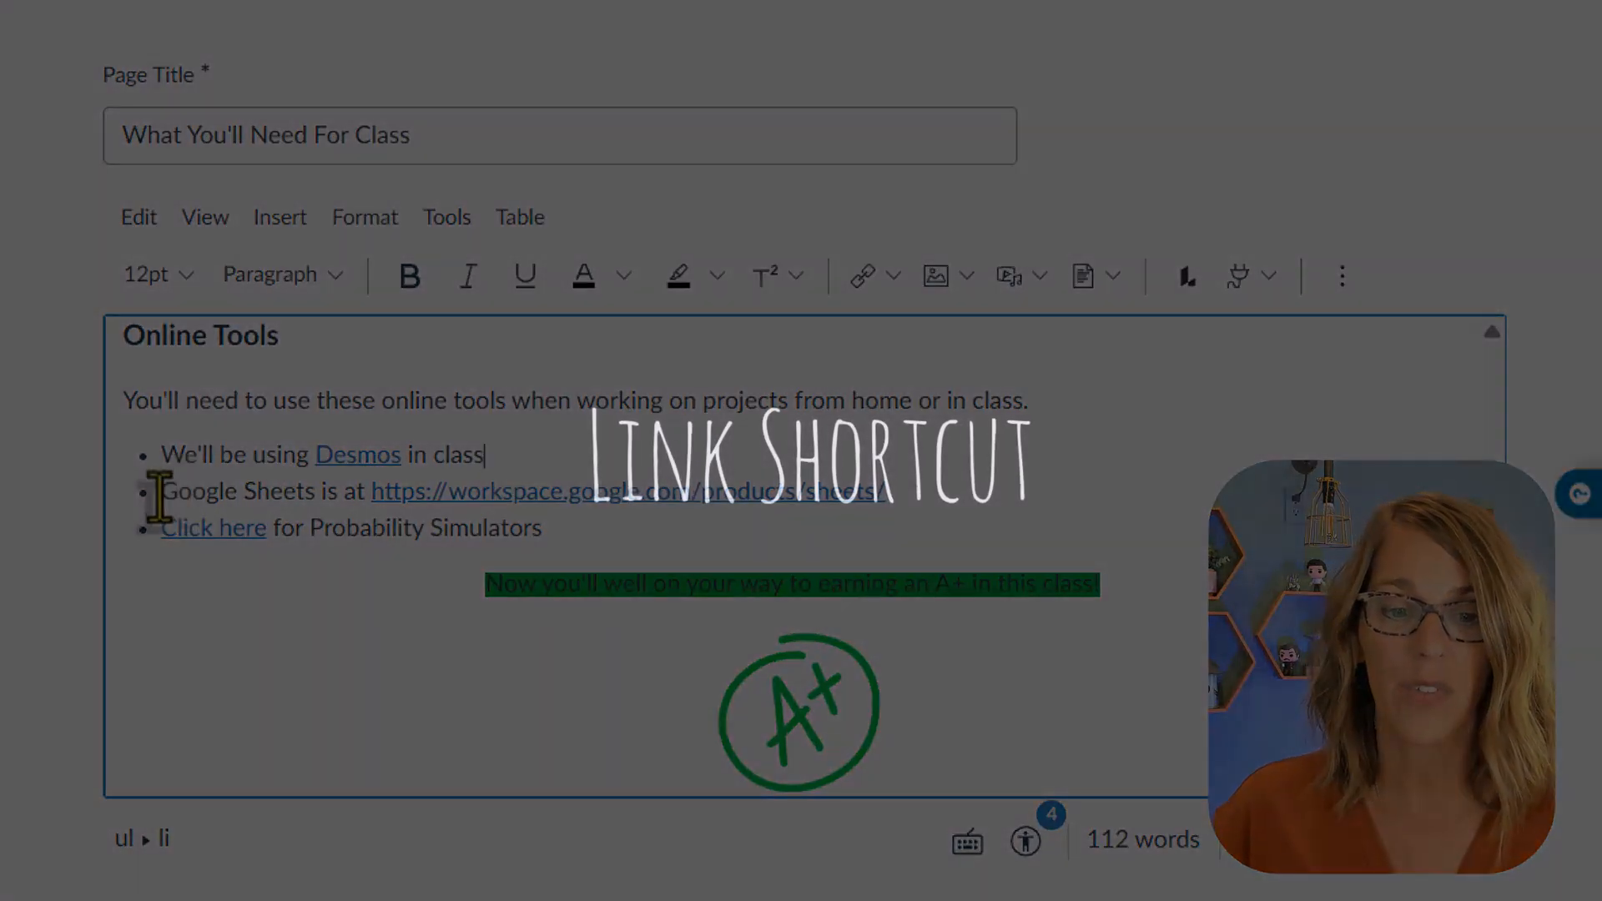
Step: Reword the second bullet to "Spreadsheets will be done in Google Sheets", removing "is at" and the raw web address
{"action": "left_click", "coordinate": [167, 495]}
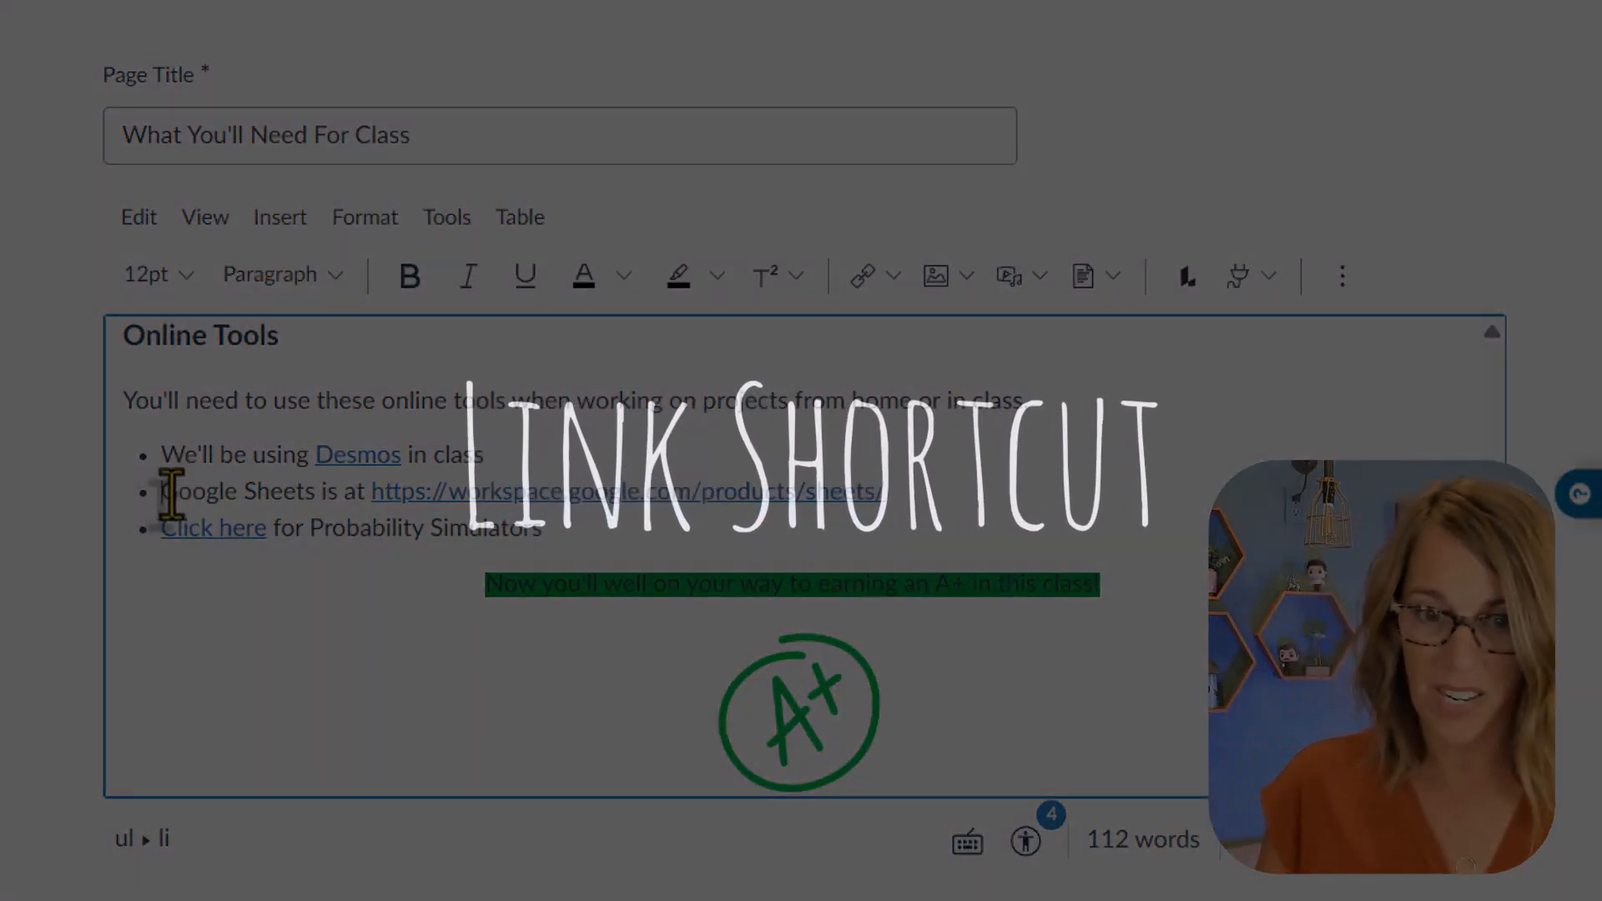
{"action": "type", "text": "Spreadsheets wi"}
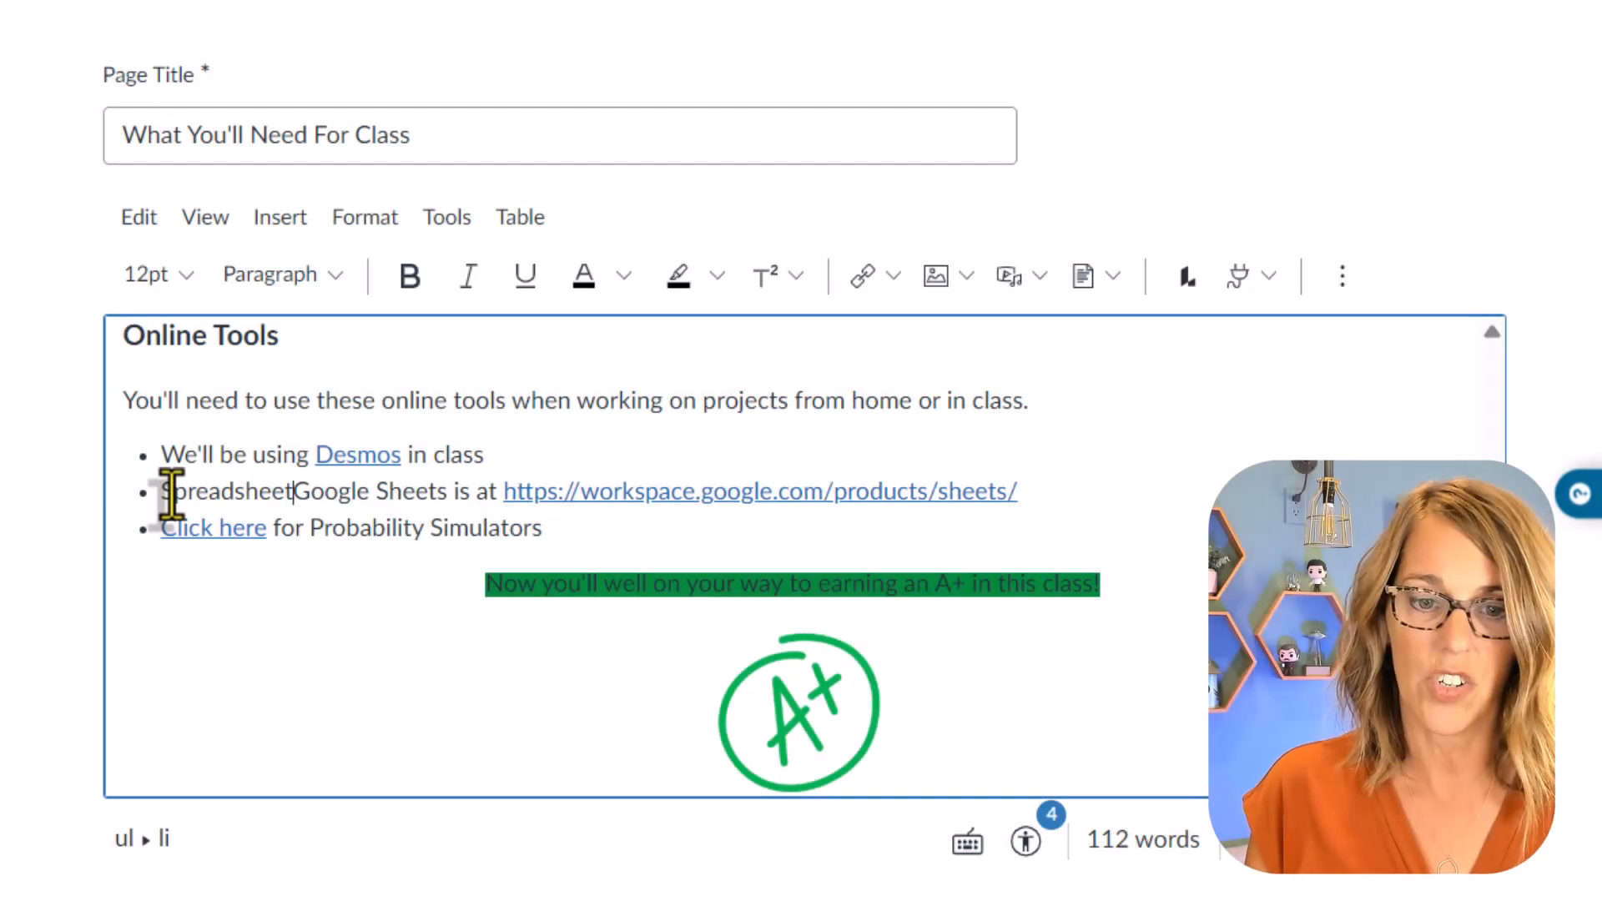
{"action": "type", "text": "ll be done in"}
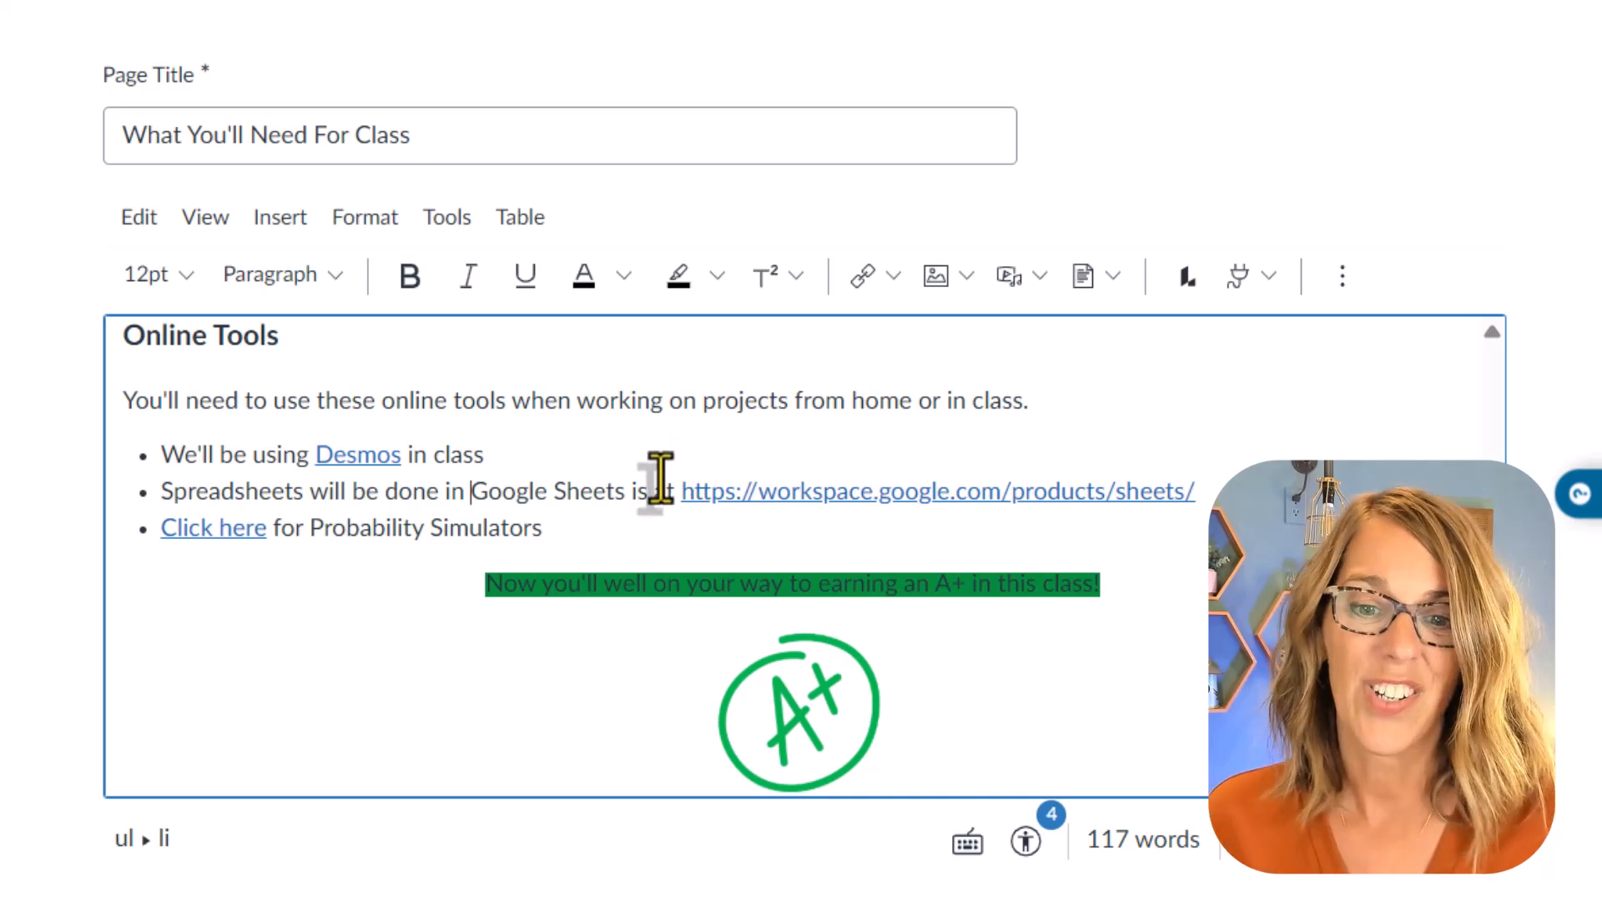
{"action": "left_click_drag", "start_coordinate": [625, 491], "coordinate": [1189, 505]}
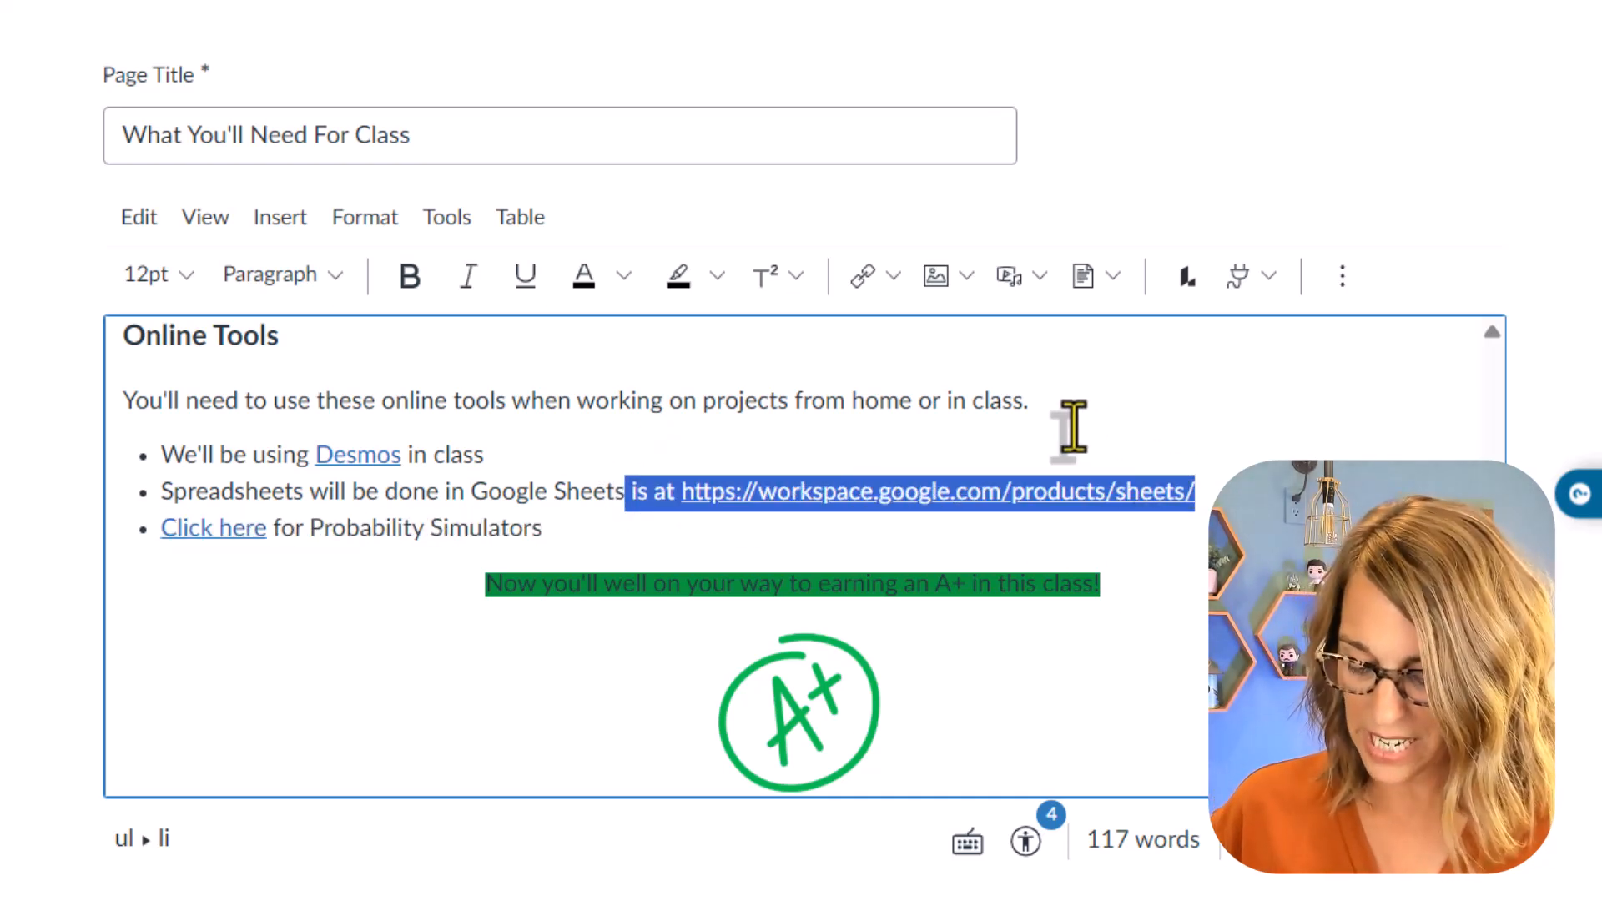
{"action": "key", "text": "BackSpace"}
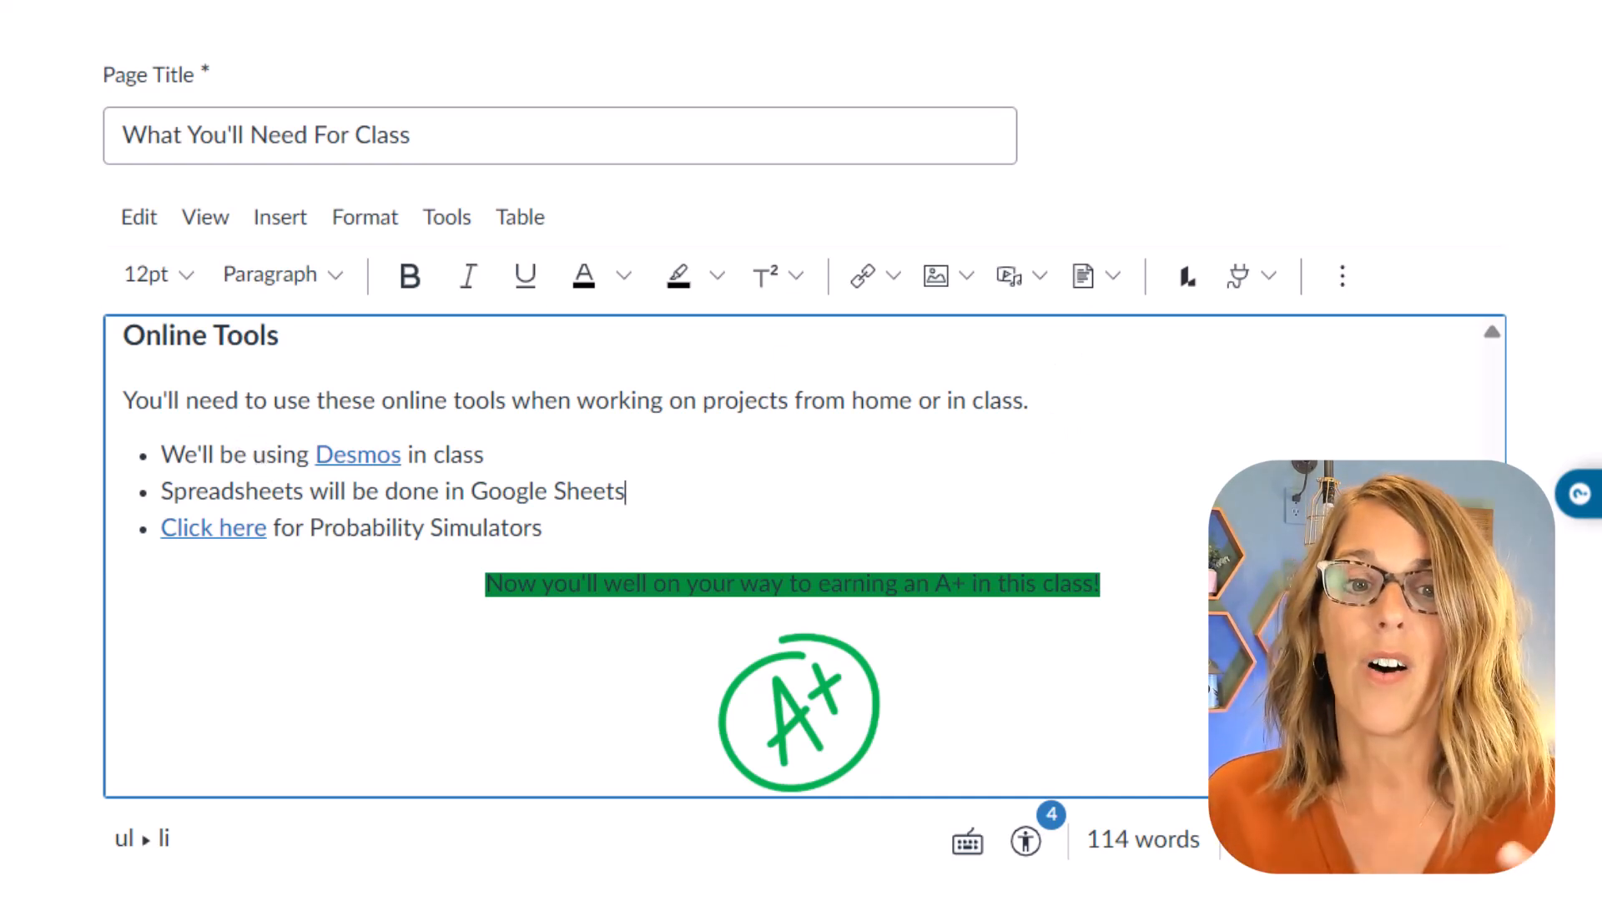
Step: Switch to the Google Sheets product page and copy its web address
{"action": "left_click", "coordinate": [462, 3]}
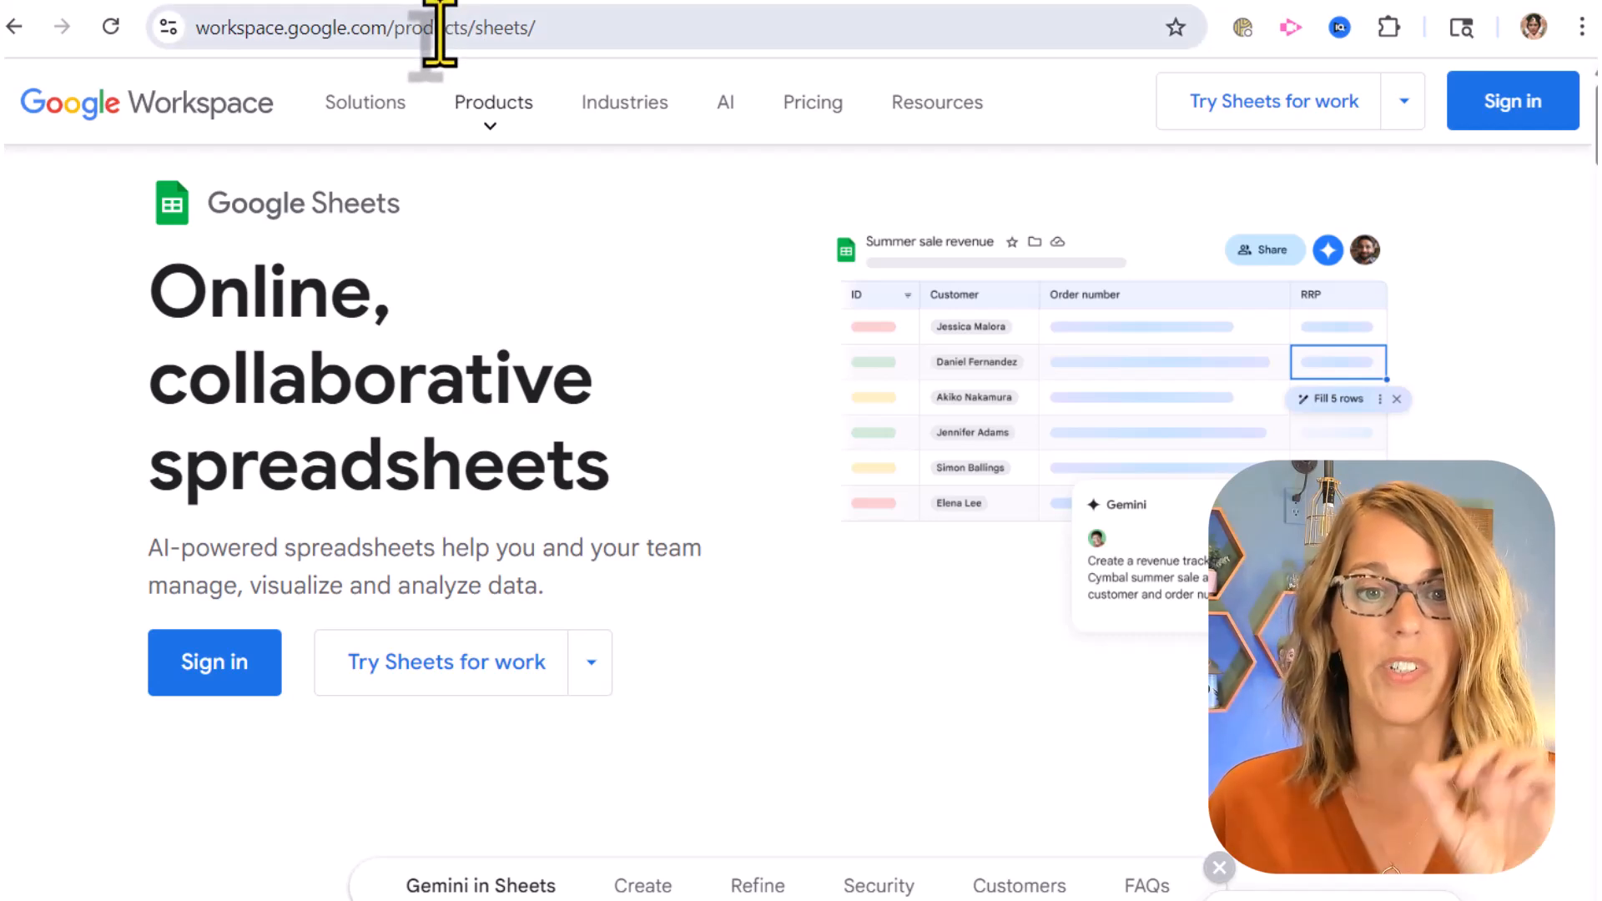
{"action": "left_click", "coordinate": [438, 29]}
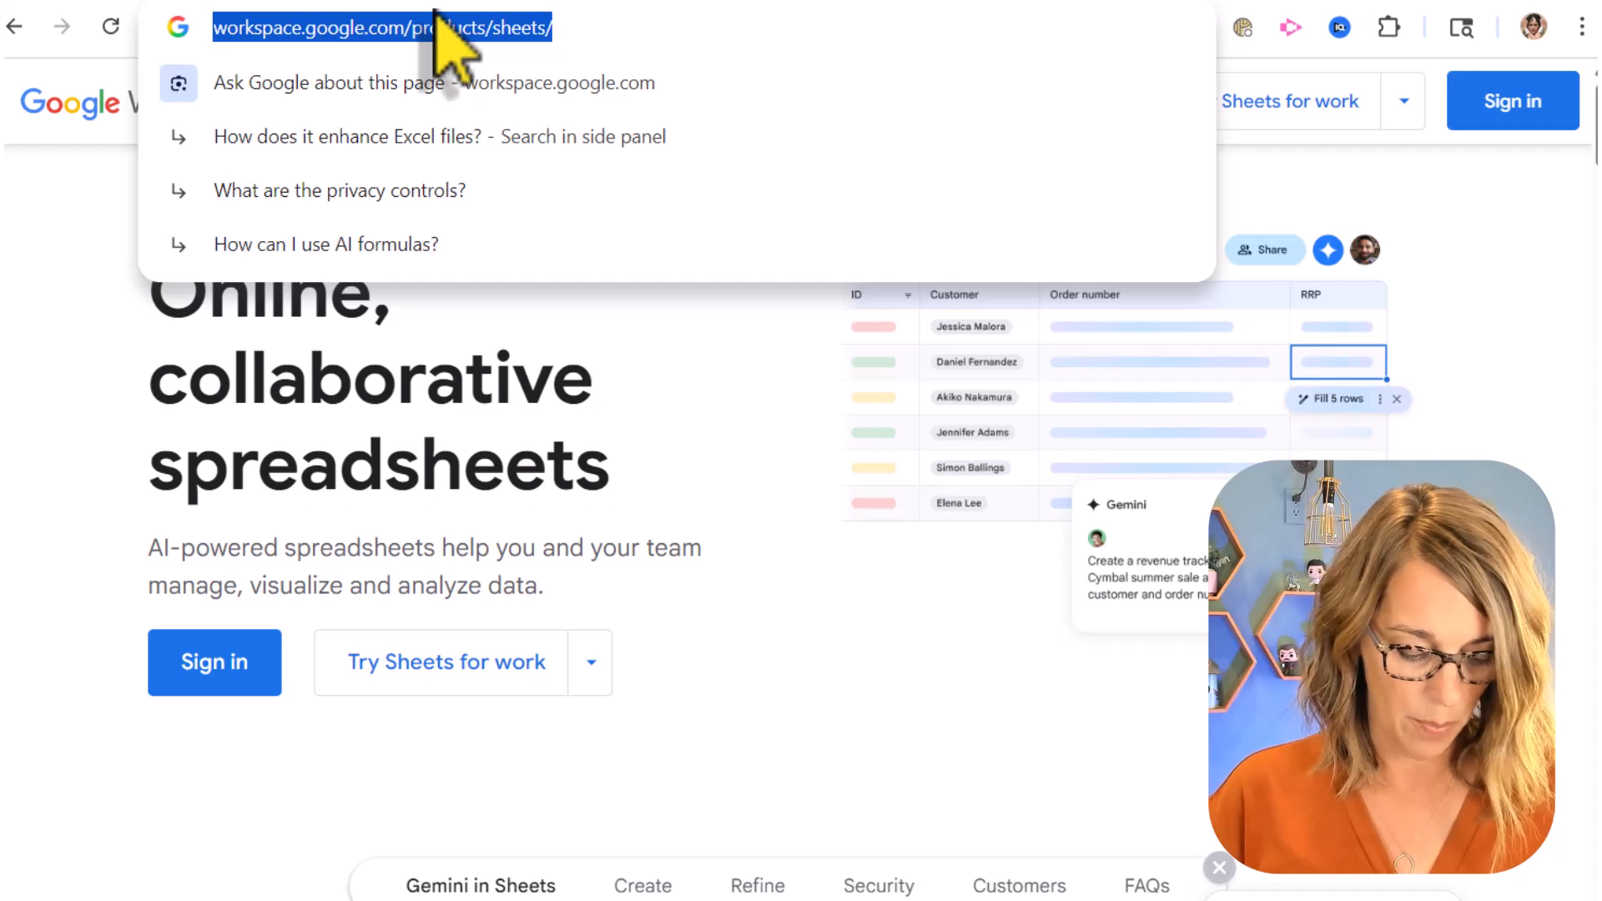
{"action": "key", "text": "ctrl+c"}
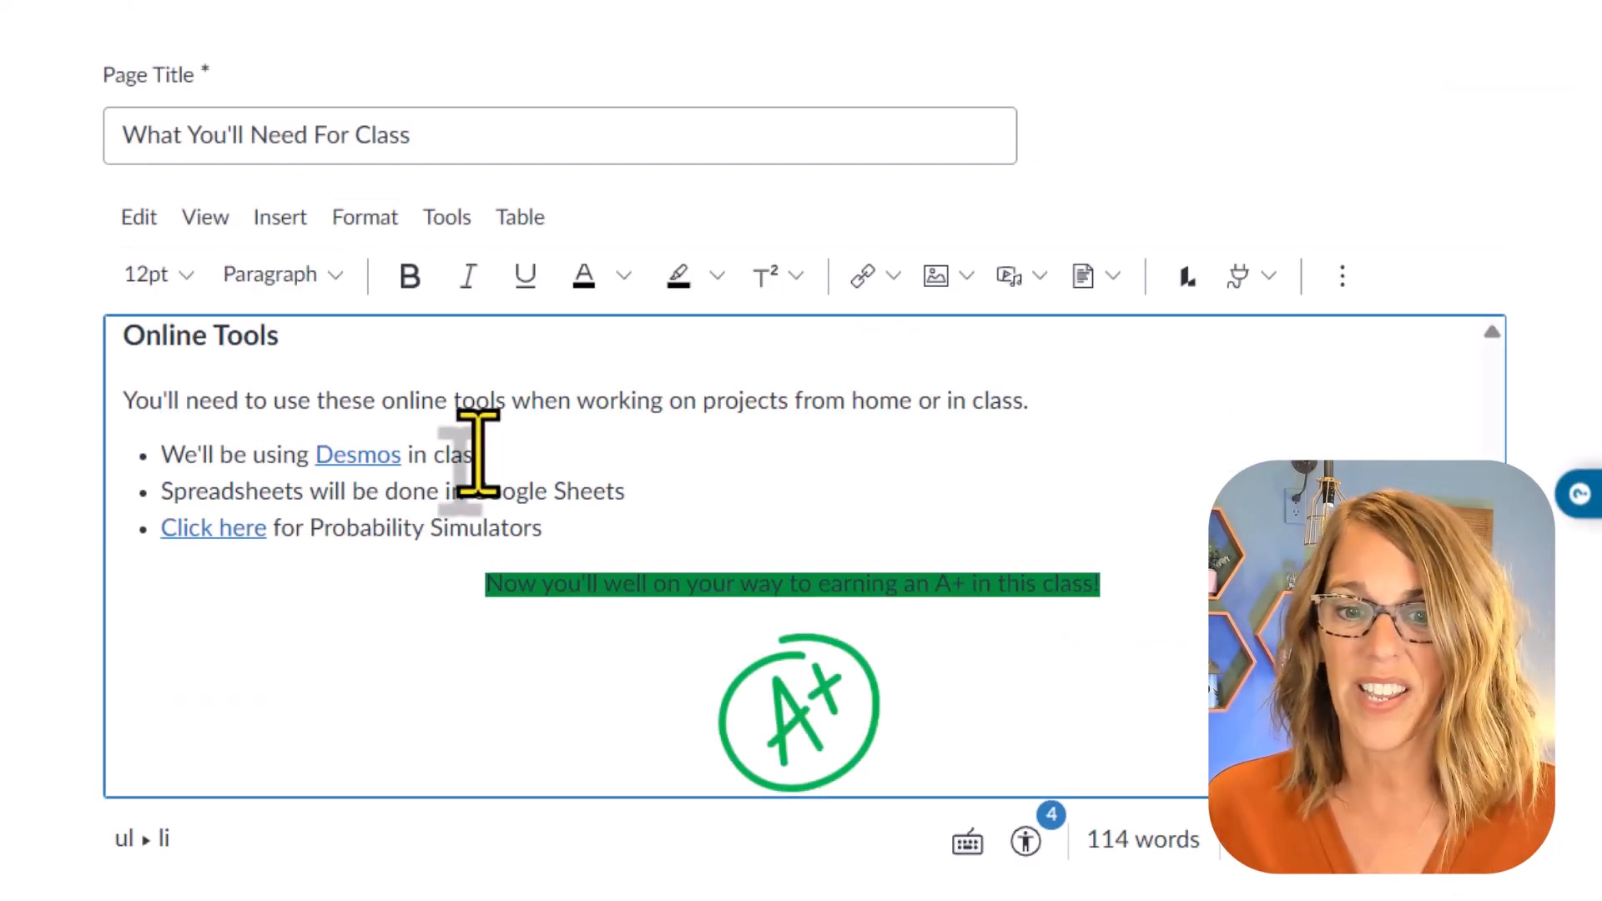
{"action": "left_click_drag", "start_coordinate": [470, 499], "coordinate": [622, 483]}
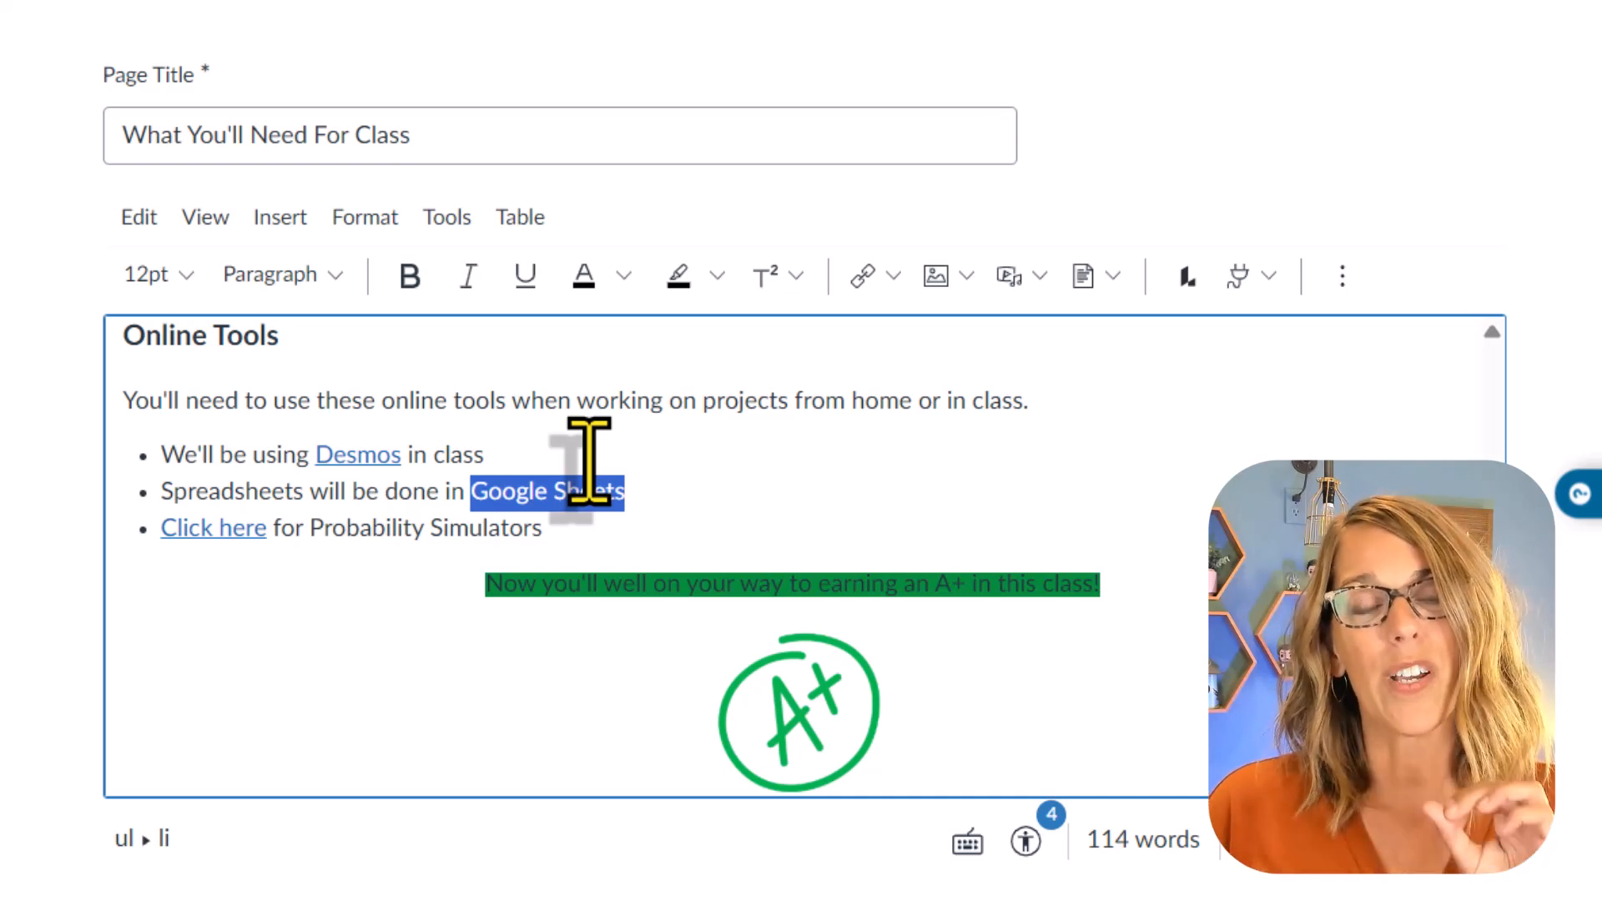
{"action": "key", "text": "ctrl+k"}
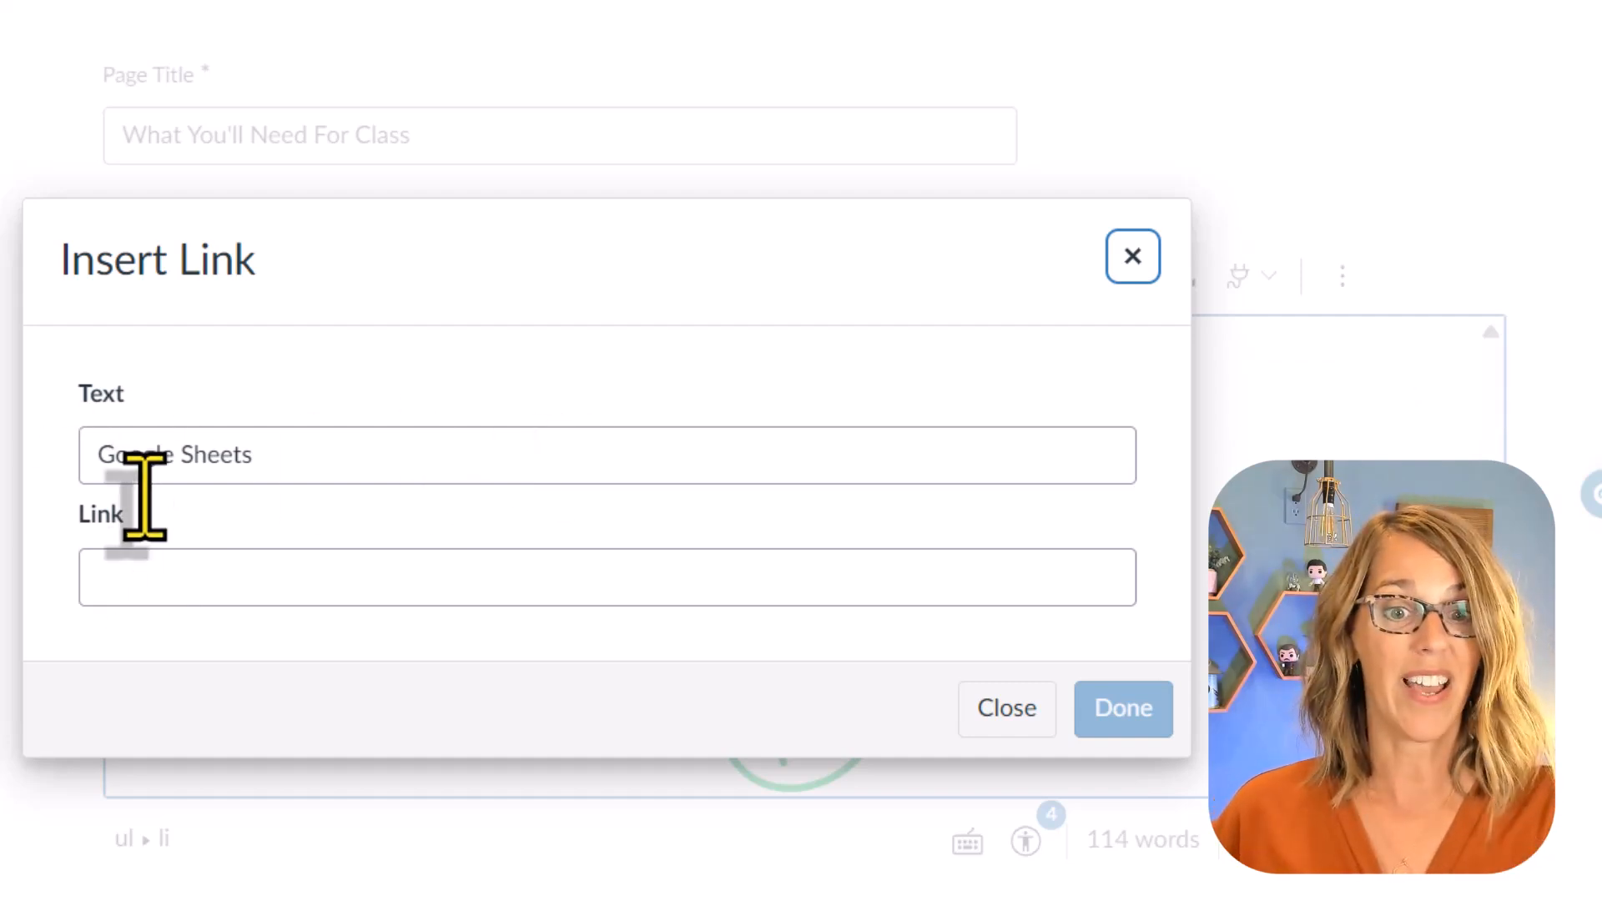
{"action": "left_click", "coordinate": [132, 562]}
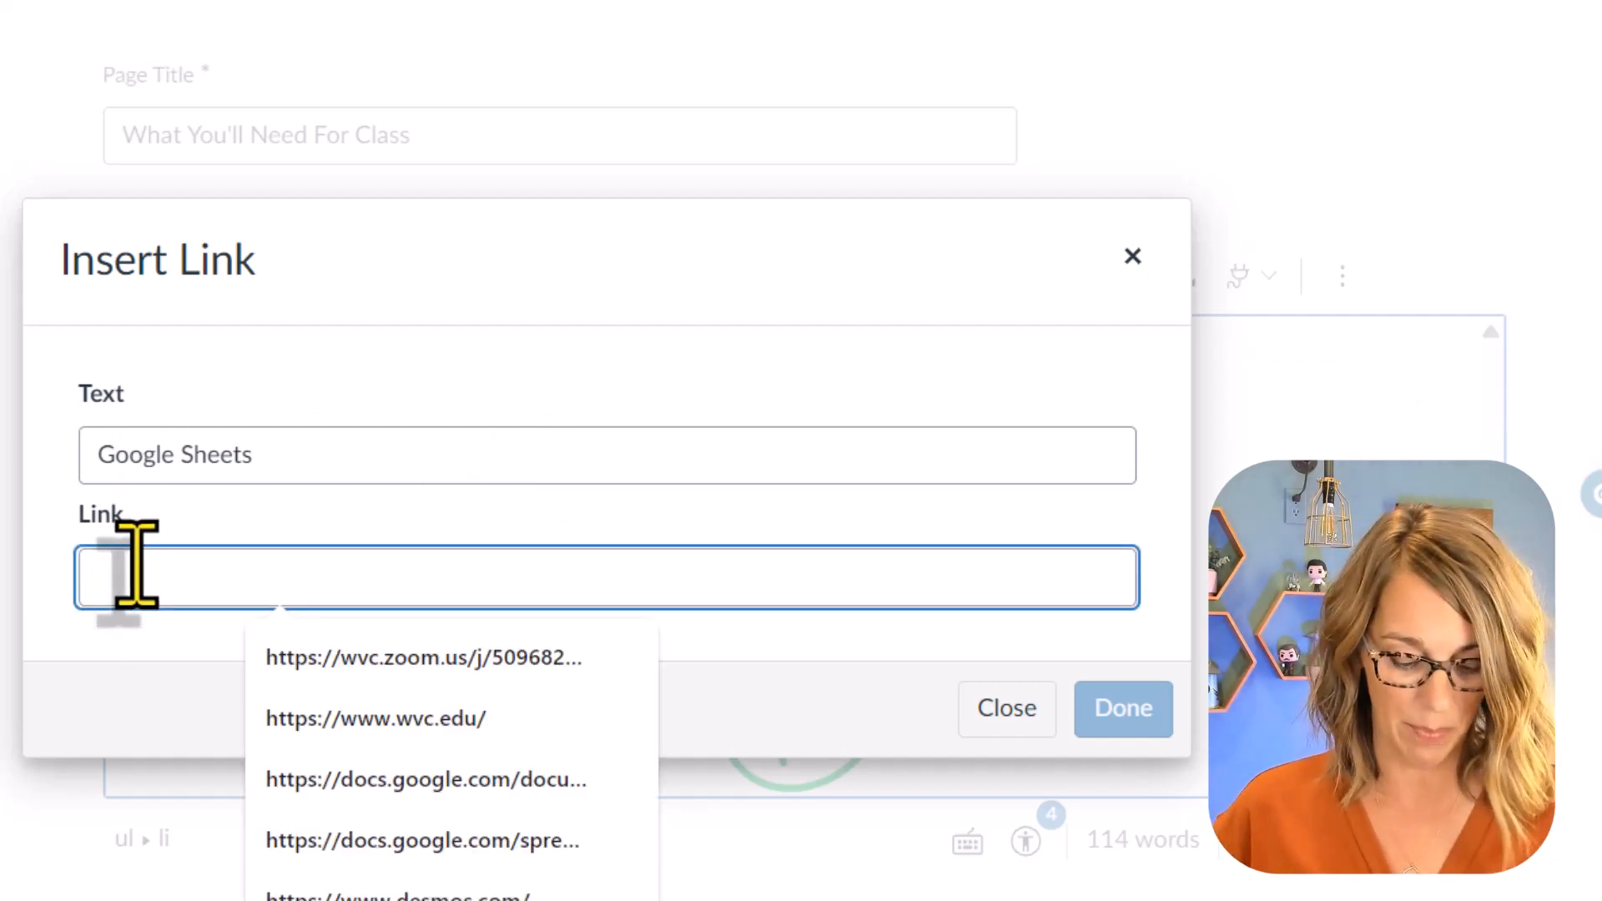
{"action": "key", "text": "ctrl+v"}
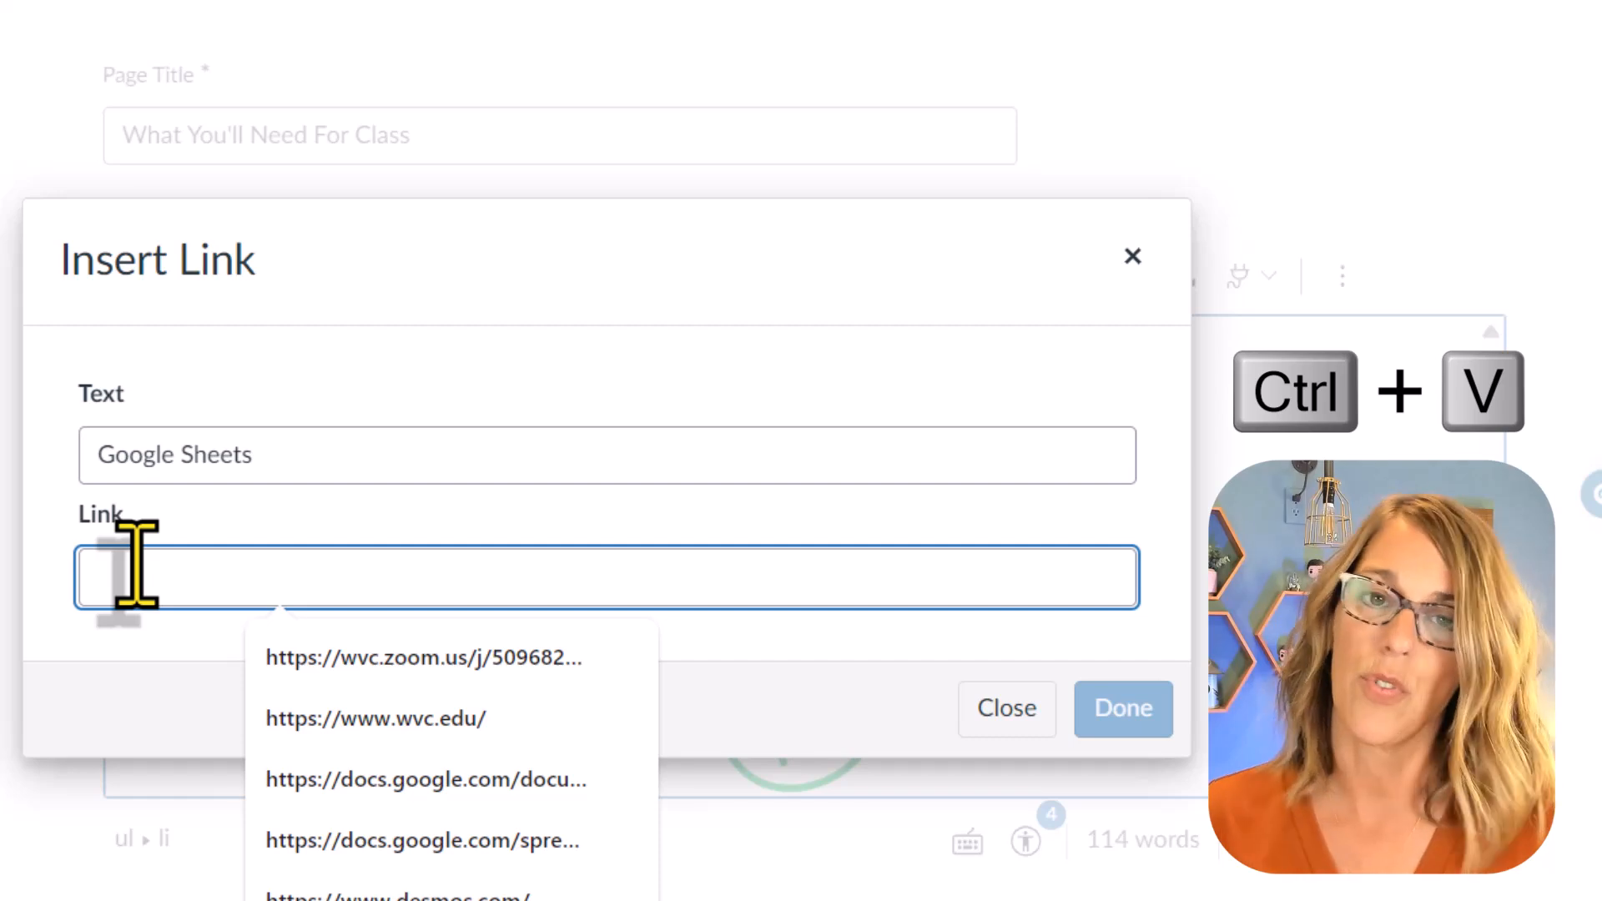
{"action": "key", "text": "ctrl+v"}
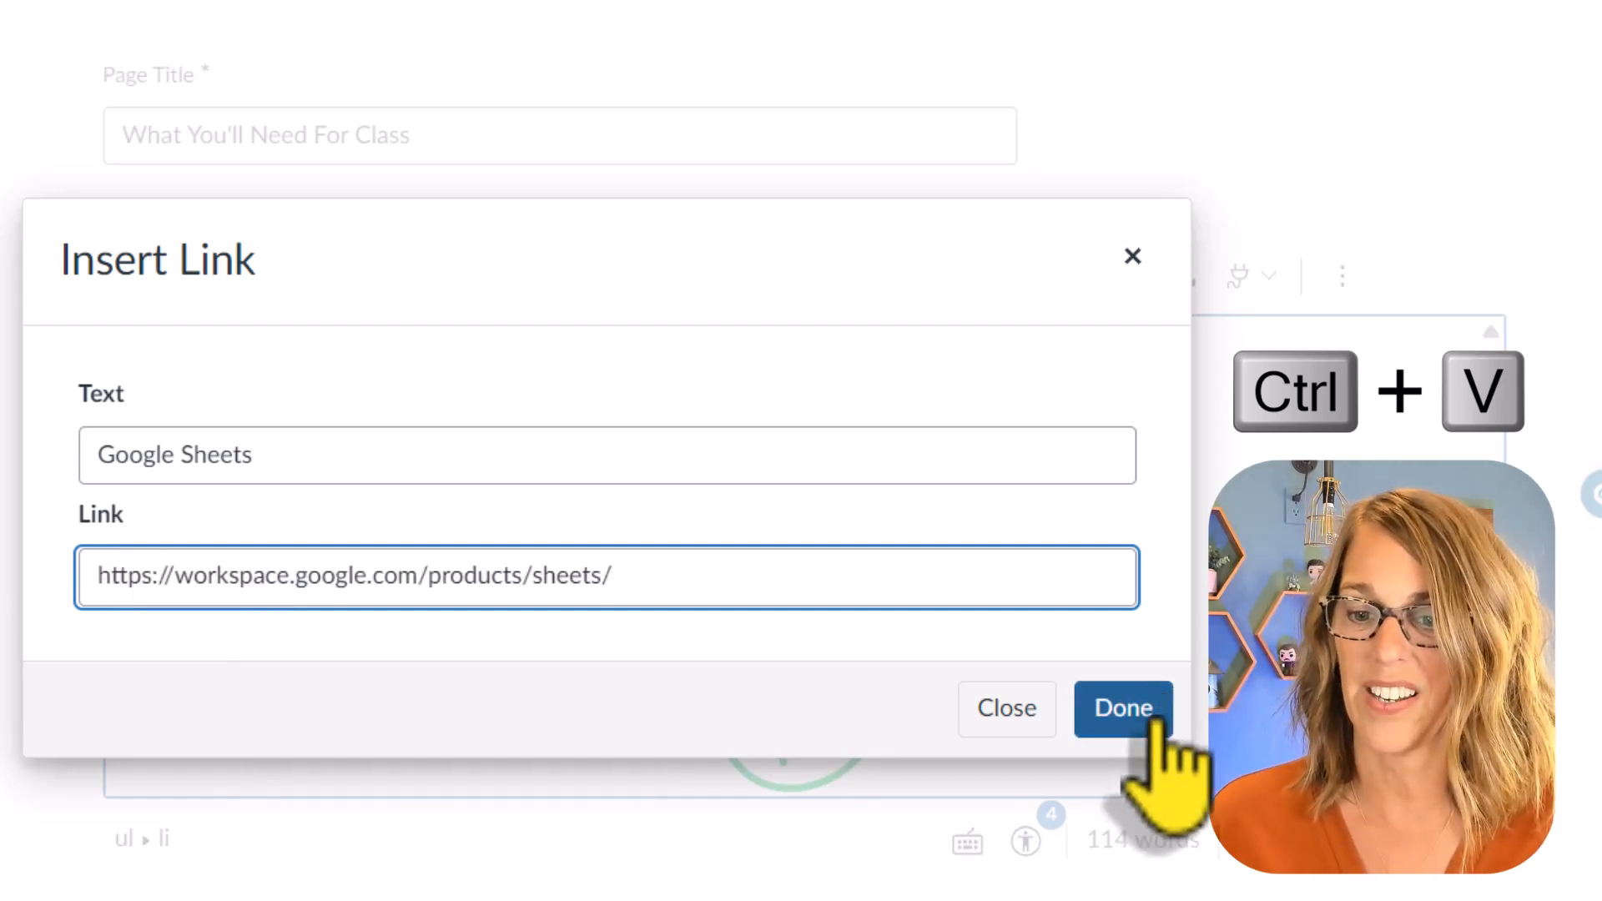
{"action": "left_click", "coordinate": [1123, 708]}
{"action": "left_click", "coordinate": [693, 484]}
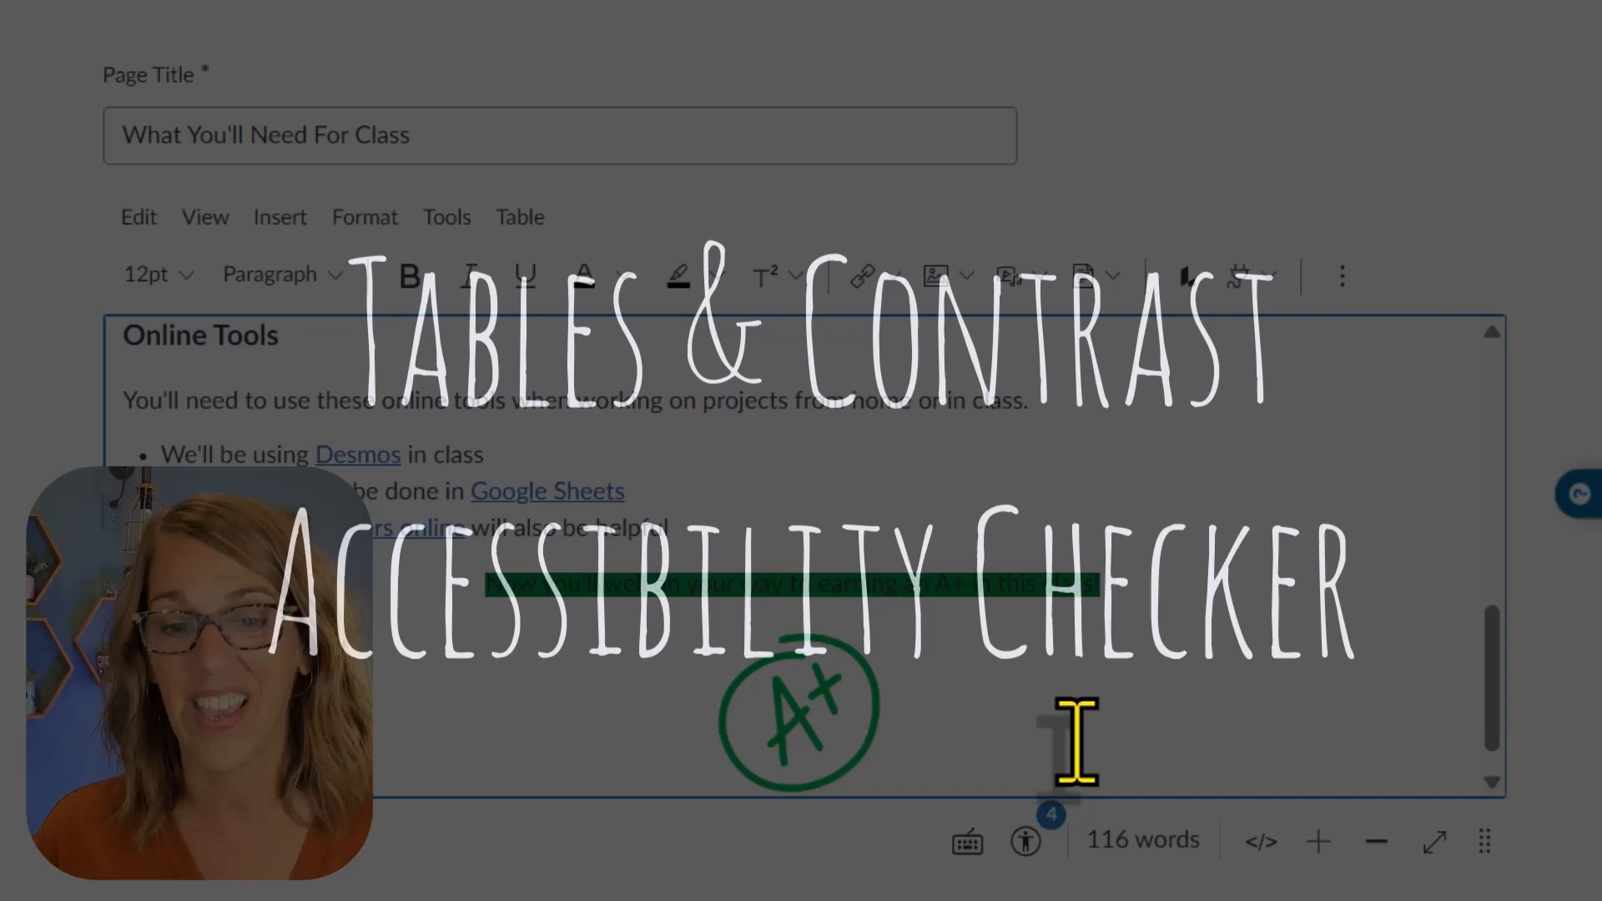
Step: Run the Accessibility Checker on the class supplies page
{"action": "scroll", "coordinate": [1076, 743], "scroll_direction": "up", "scroll_amount": 10}
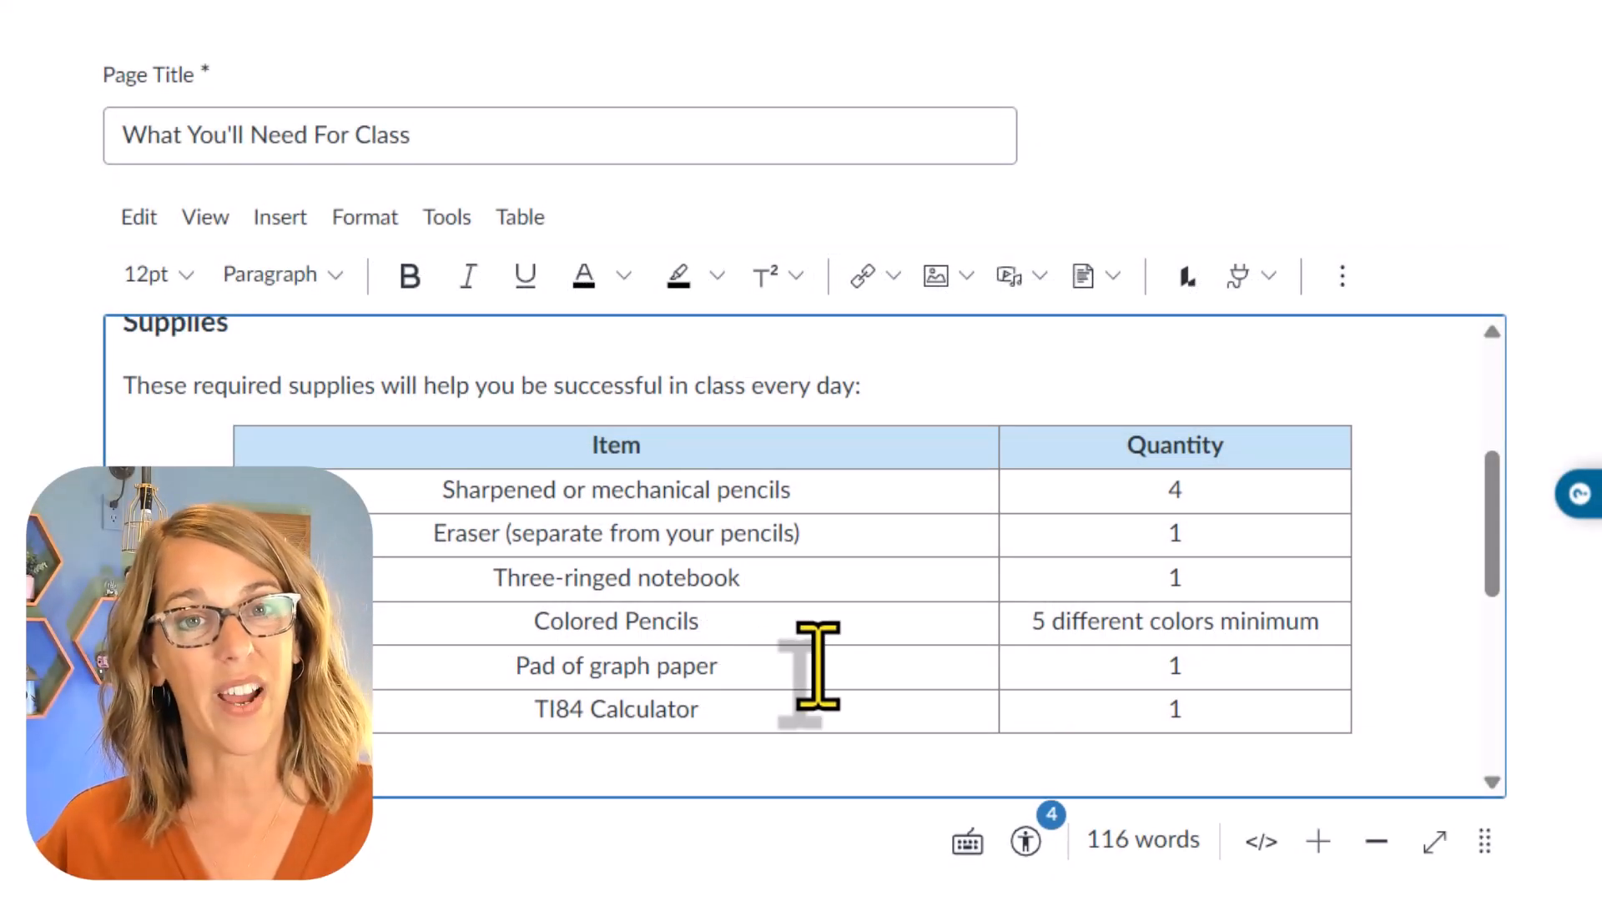
{"action": "scroll", "coordinate": [815, 649], "scroll_direction": "down", "scroll_amount": 10}
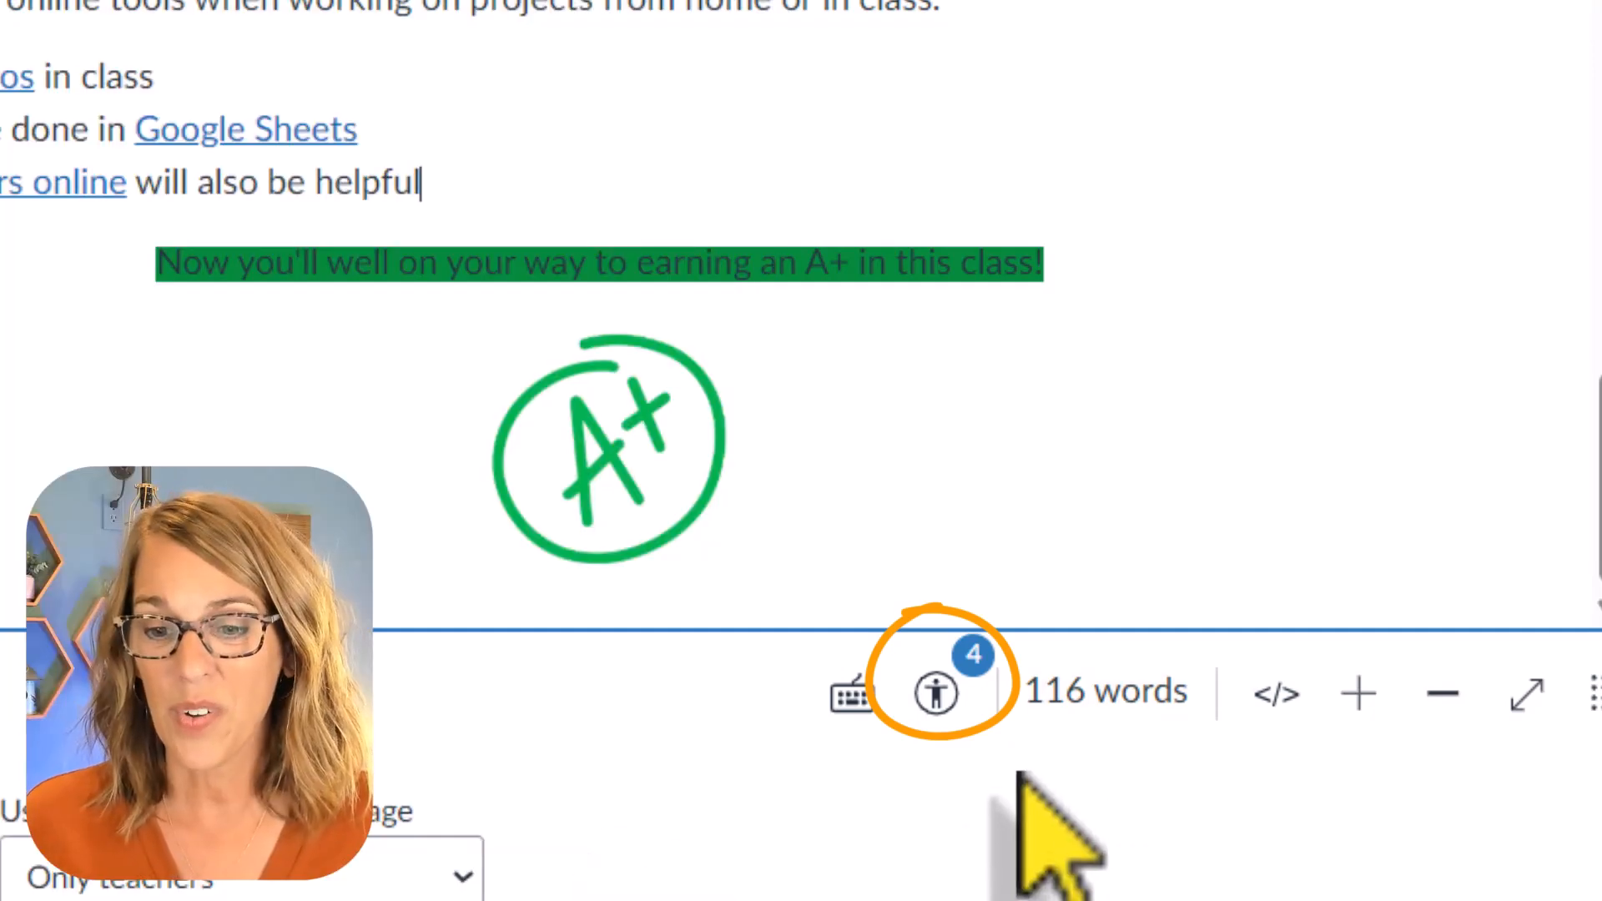
{"action": "left_click", "coordinate": [935, 693]}
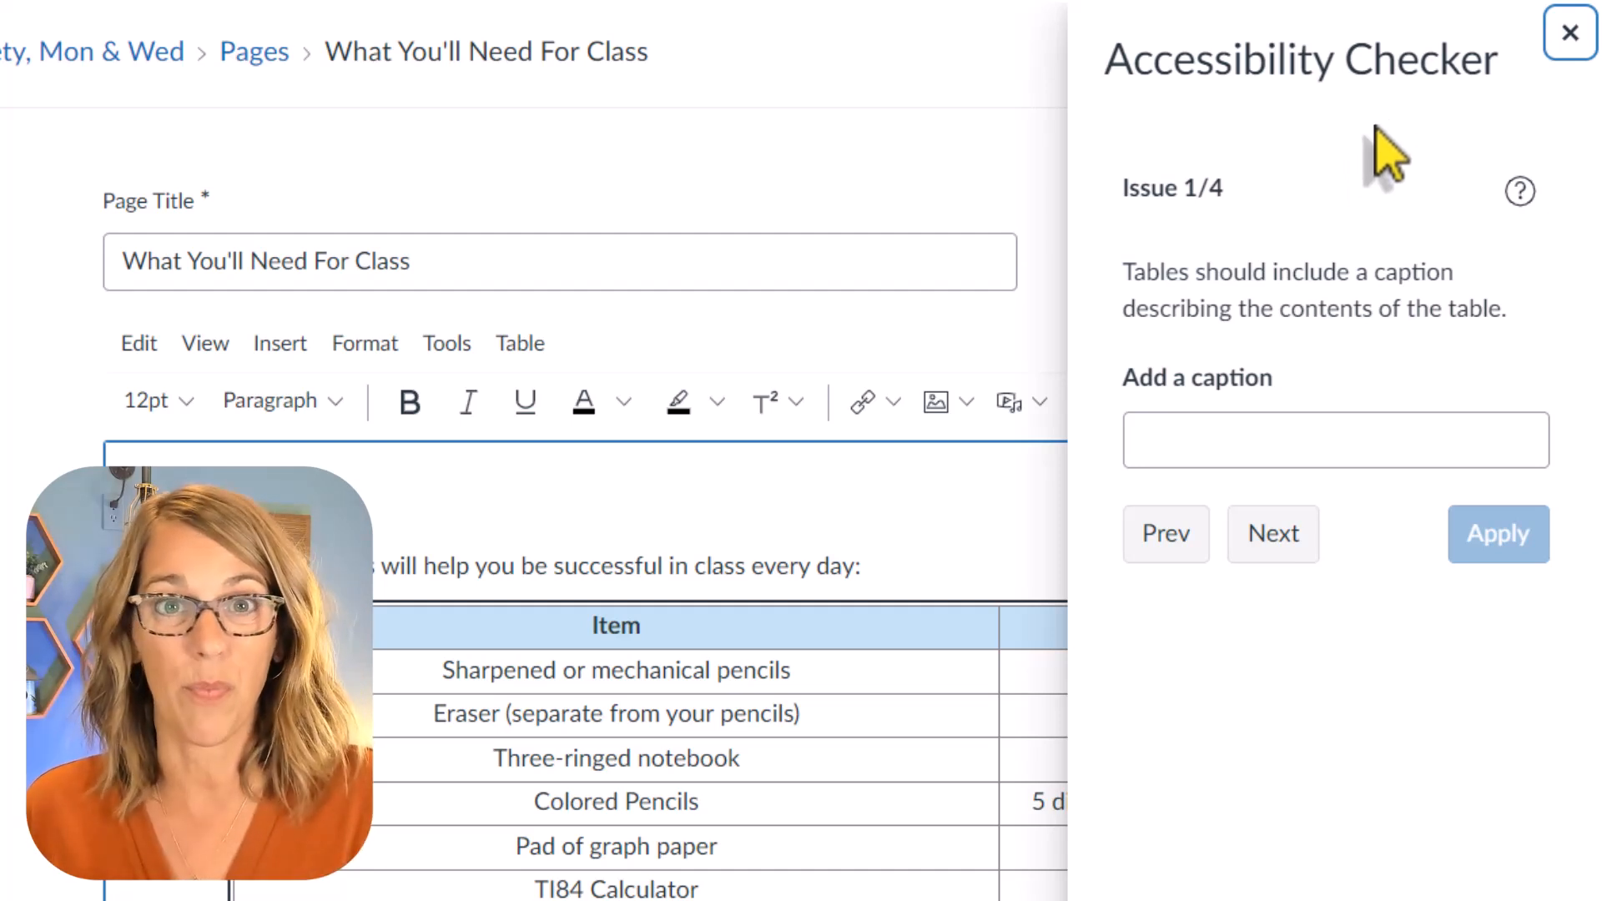
Step: Add the caption "School Supplies Needed" to the supplies table and apply the fix
{"action": "left_click", "coordinate": [1172, 424]}
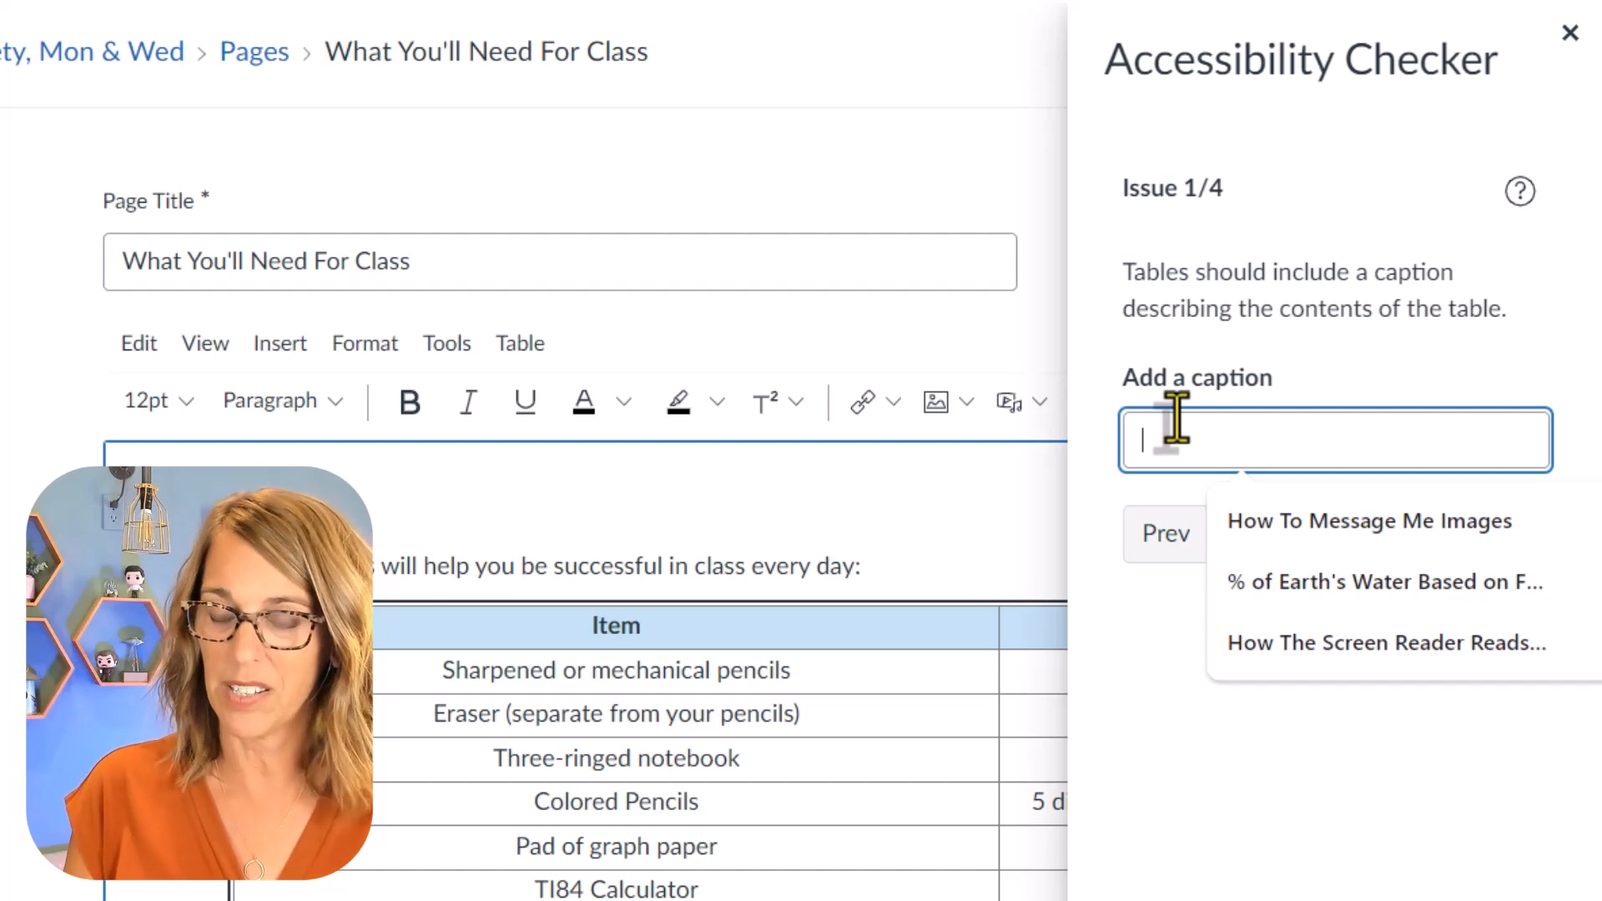
{"action": "type", "text": "Sv"}
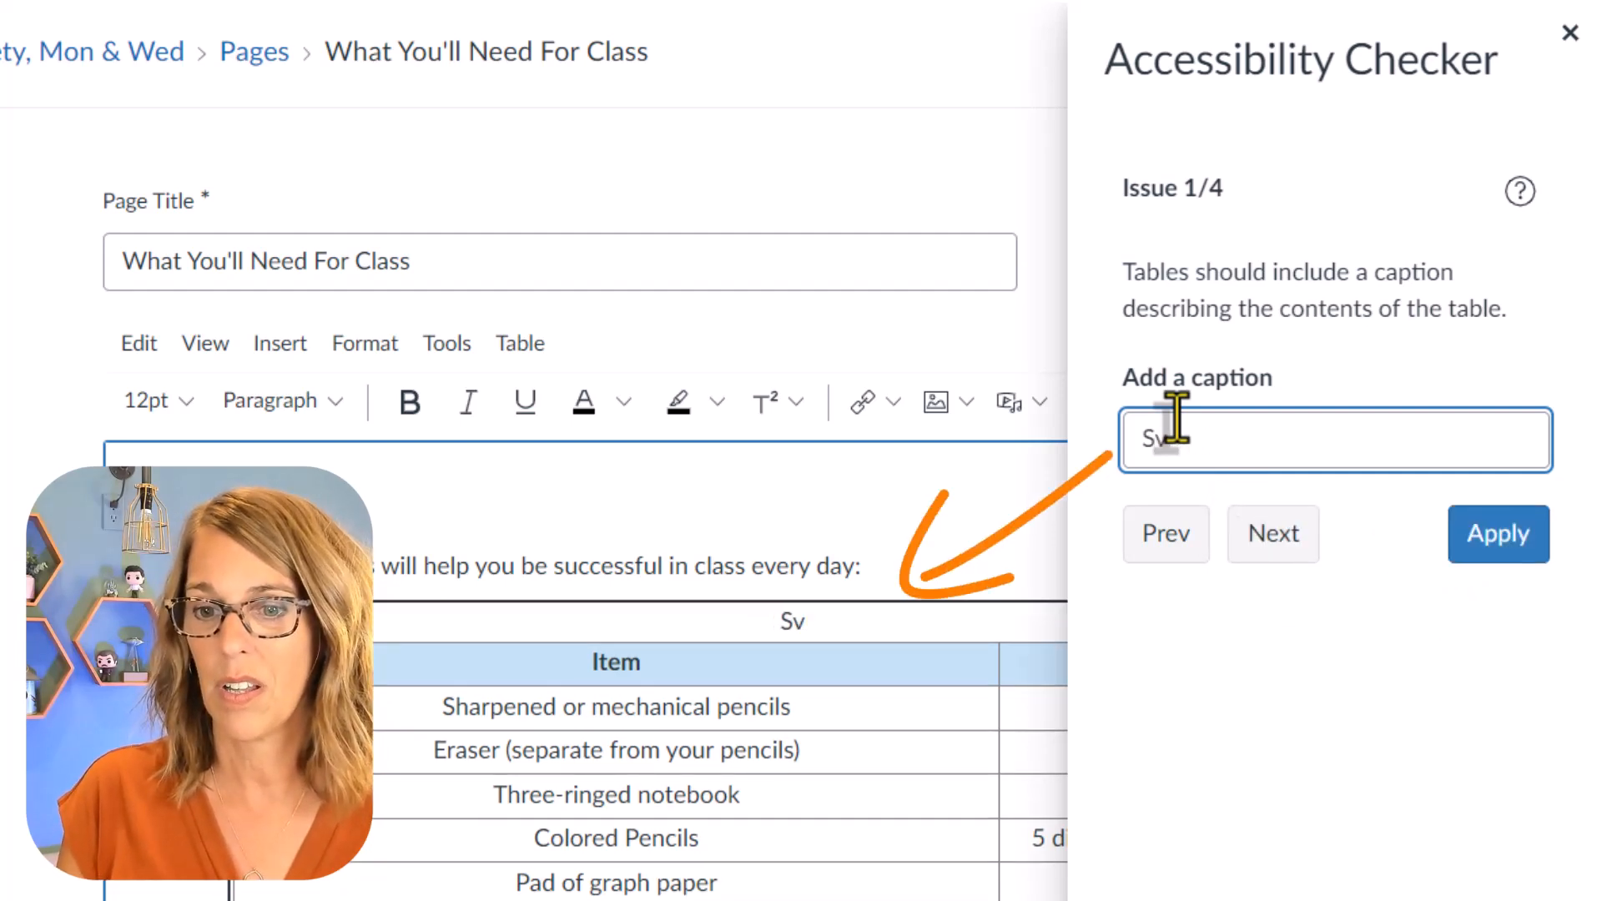
{"action": "type", "text": "hool Sup"}
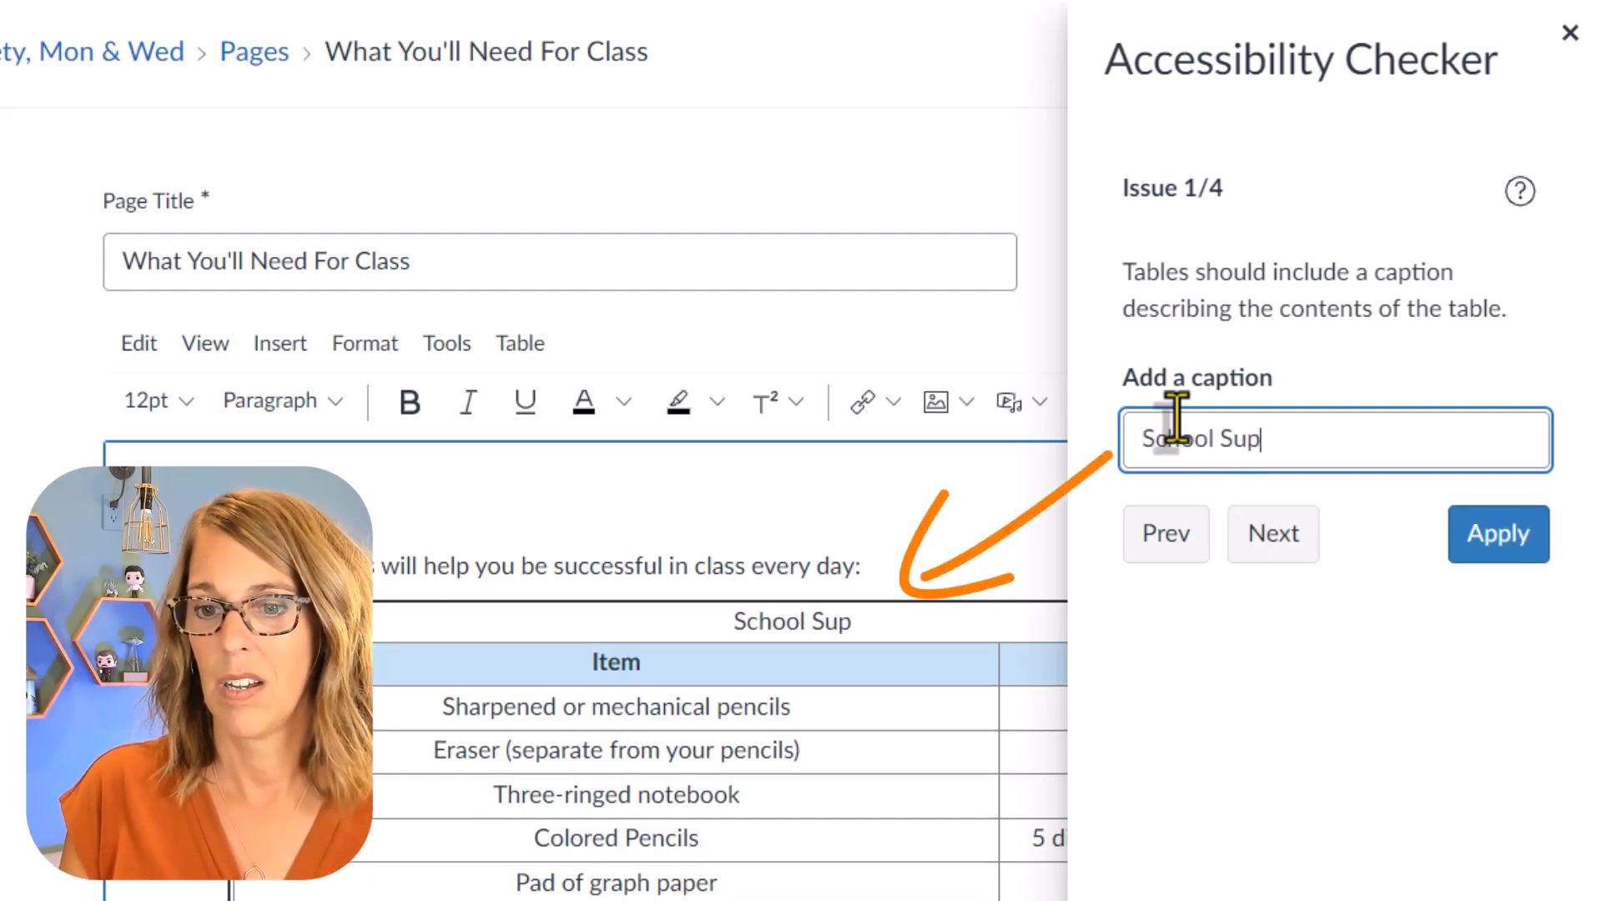
{"action": "type", "text": "plies Neede"}
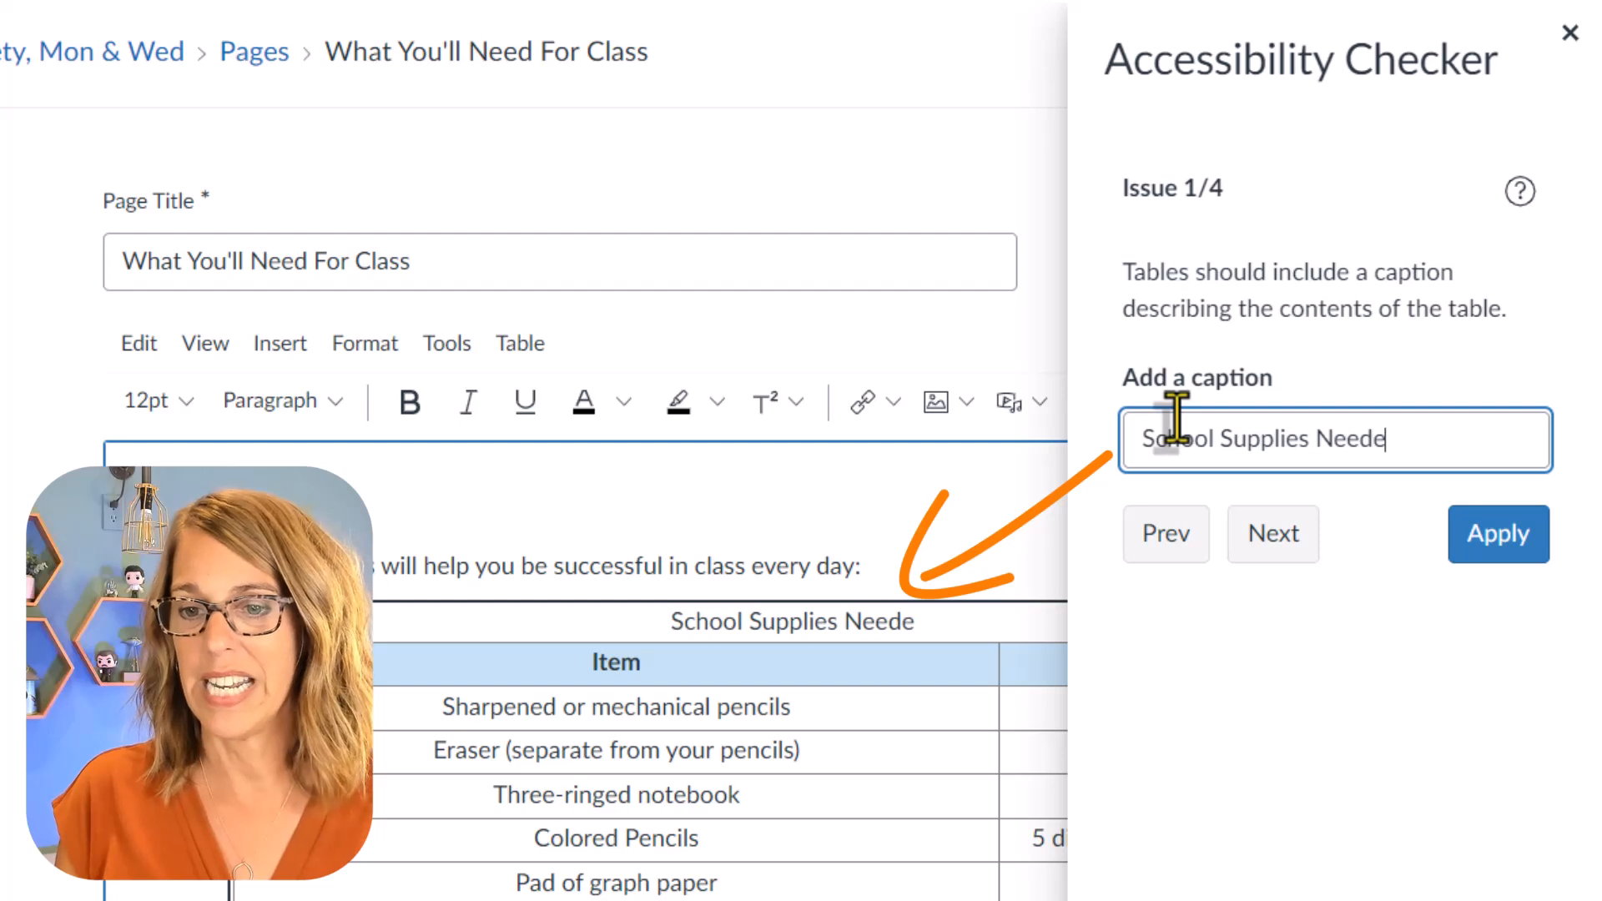
{"action": "type", "text": "d"}
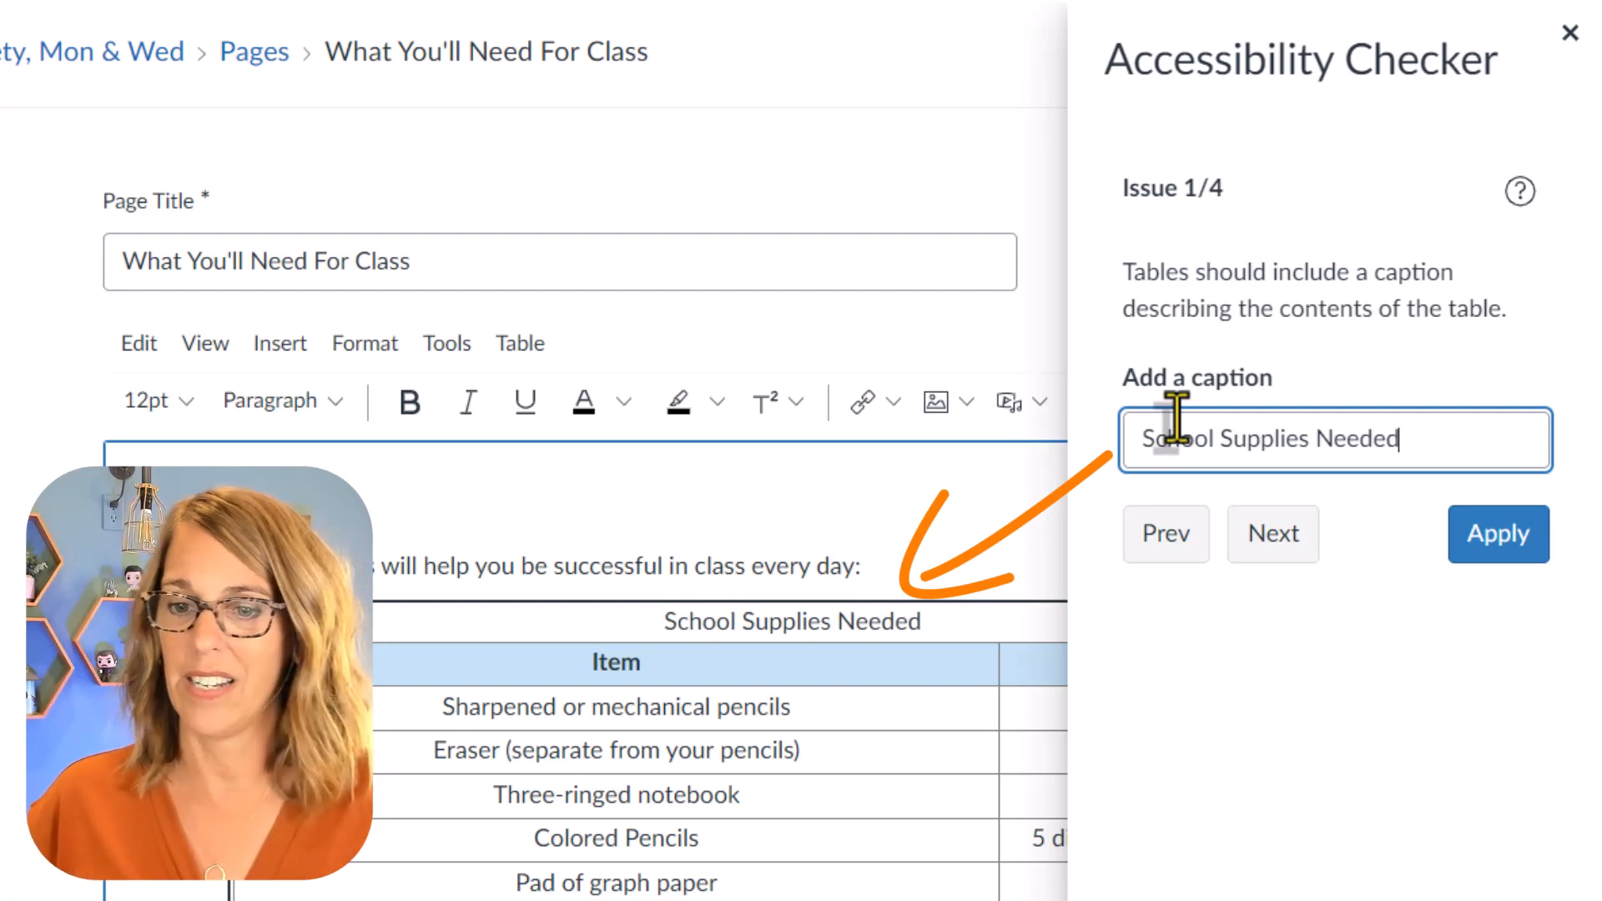
{"action": "left_click", "coordinate": [1536, 547]}
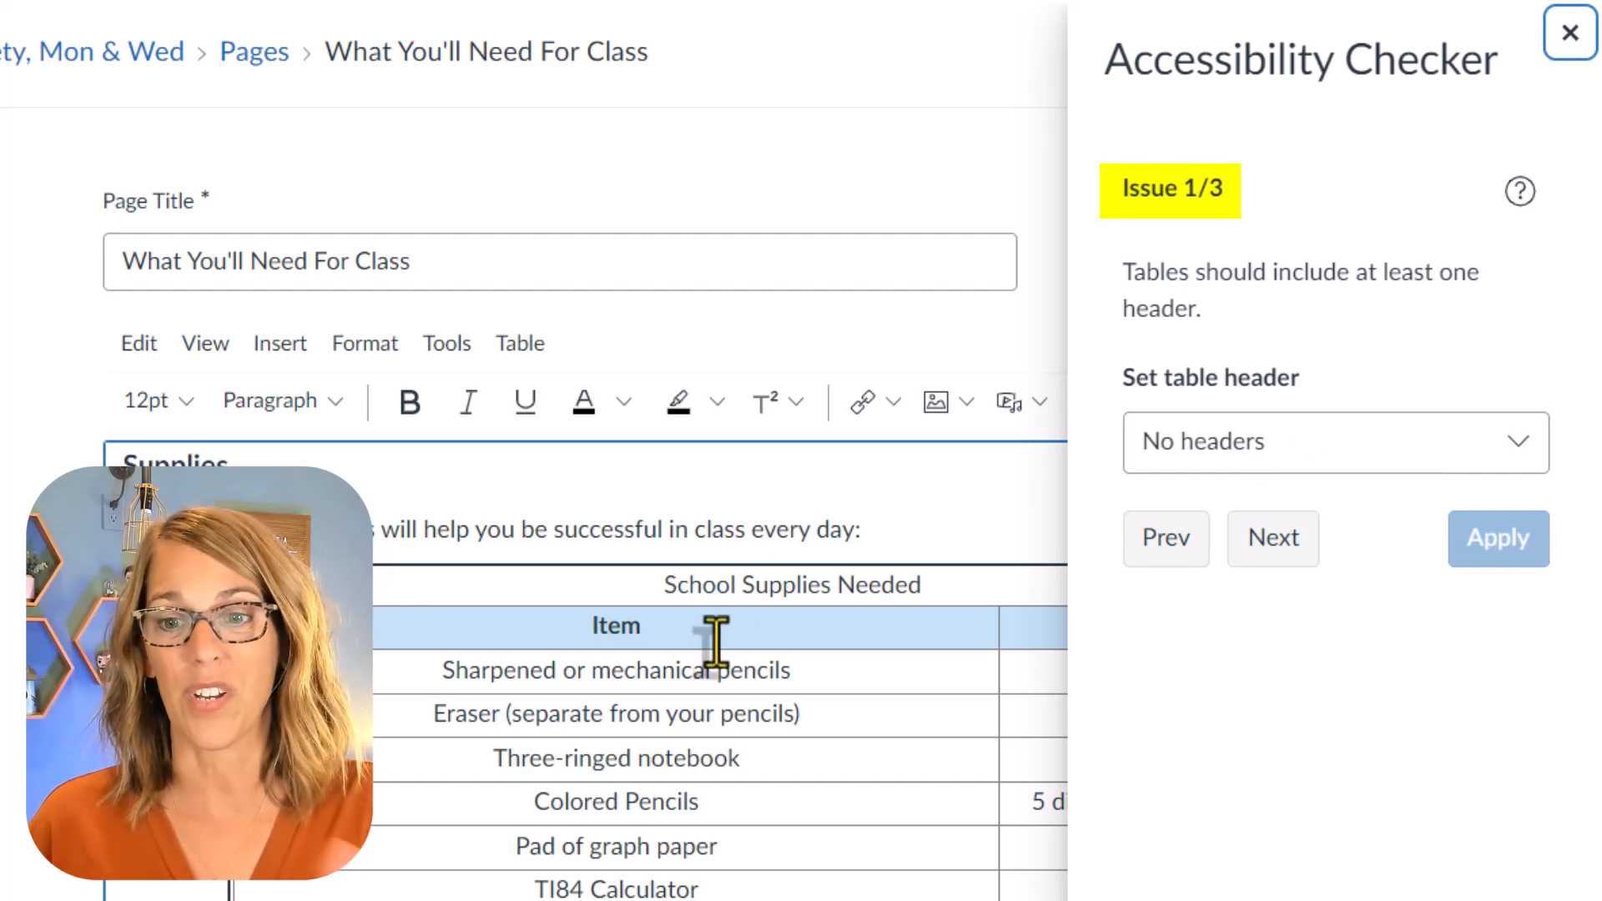
Step: Set the supplies table's header to "Header row" and apply the fix
{"action": "left_click", "coordinate": [1512, 448]}
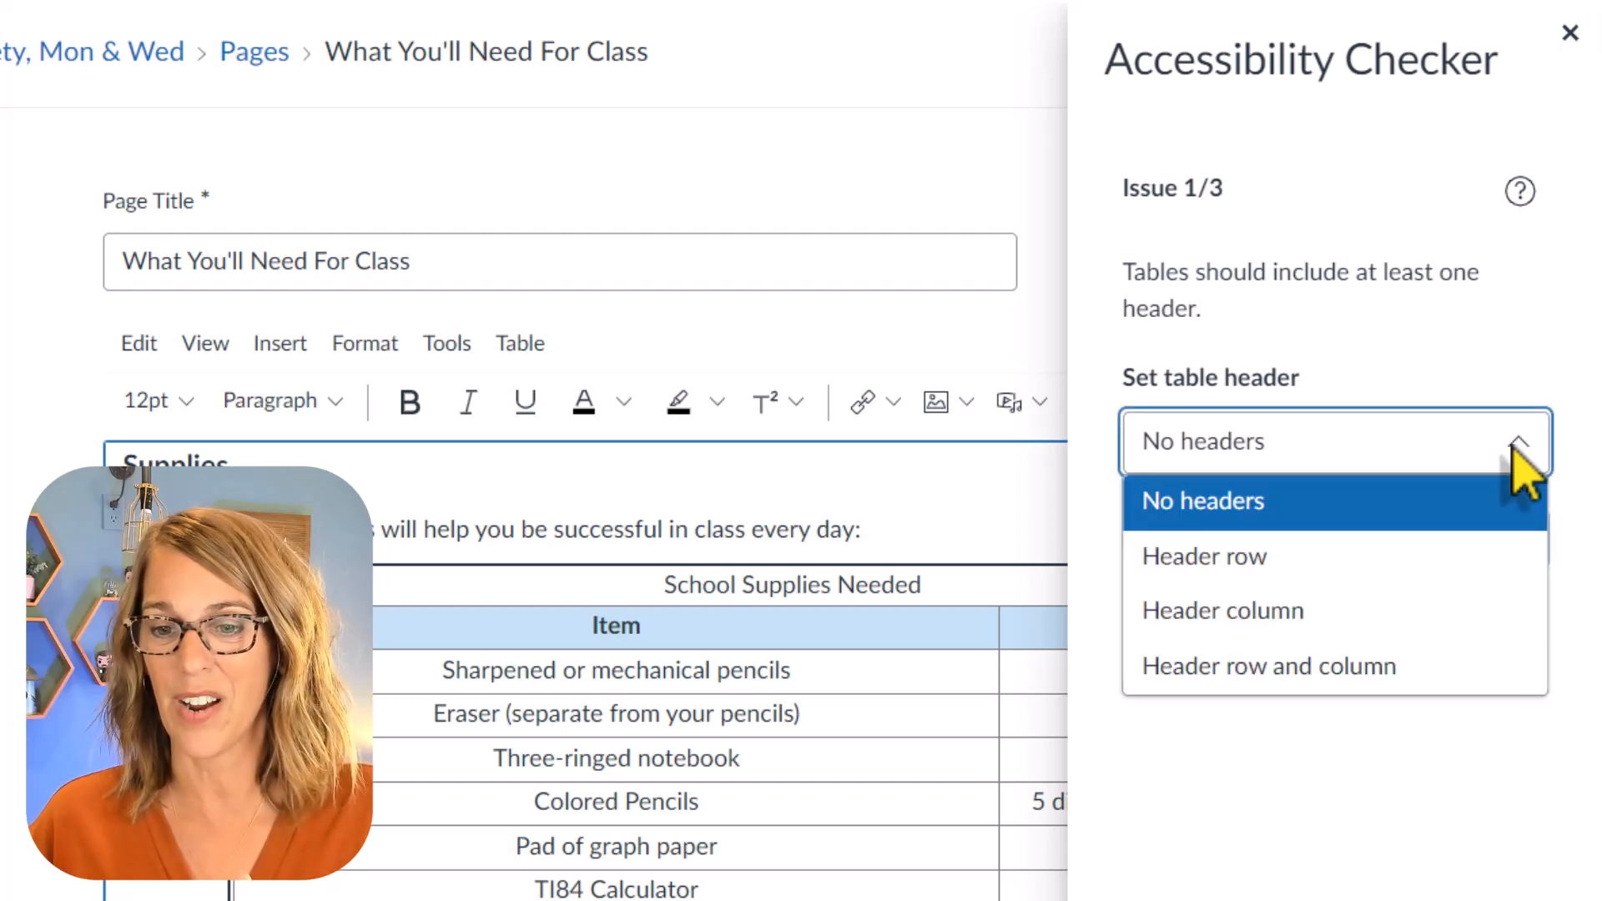
{"action": "left_click", "coordinate": [1262, 561]}
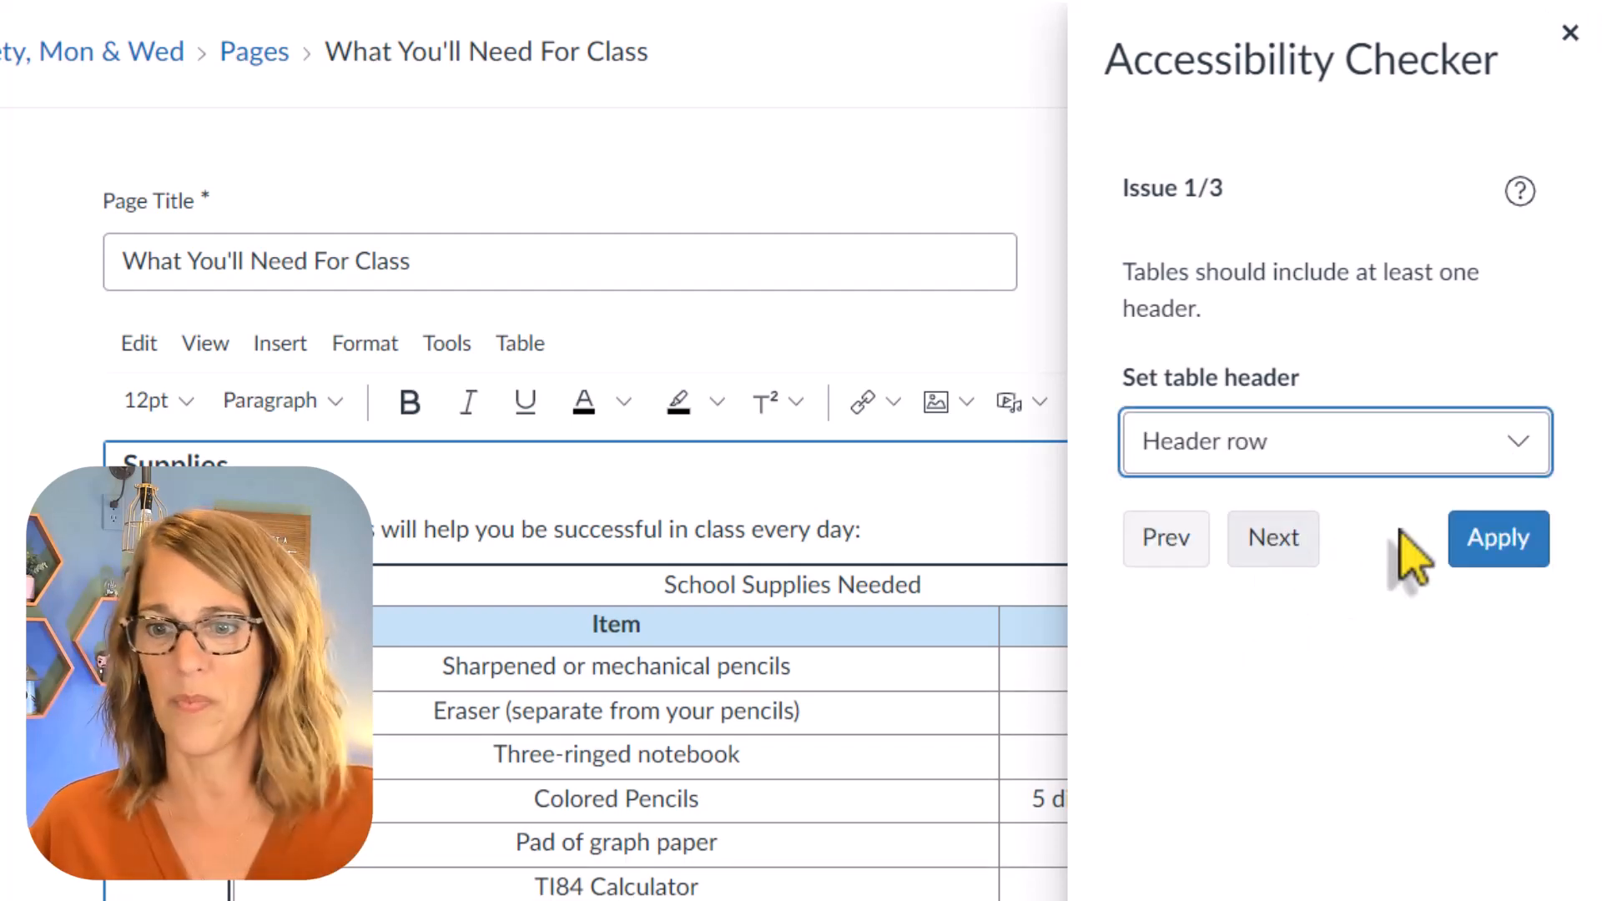
{"action": "left_click", "coordinate": [1499, 540]}
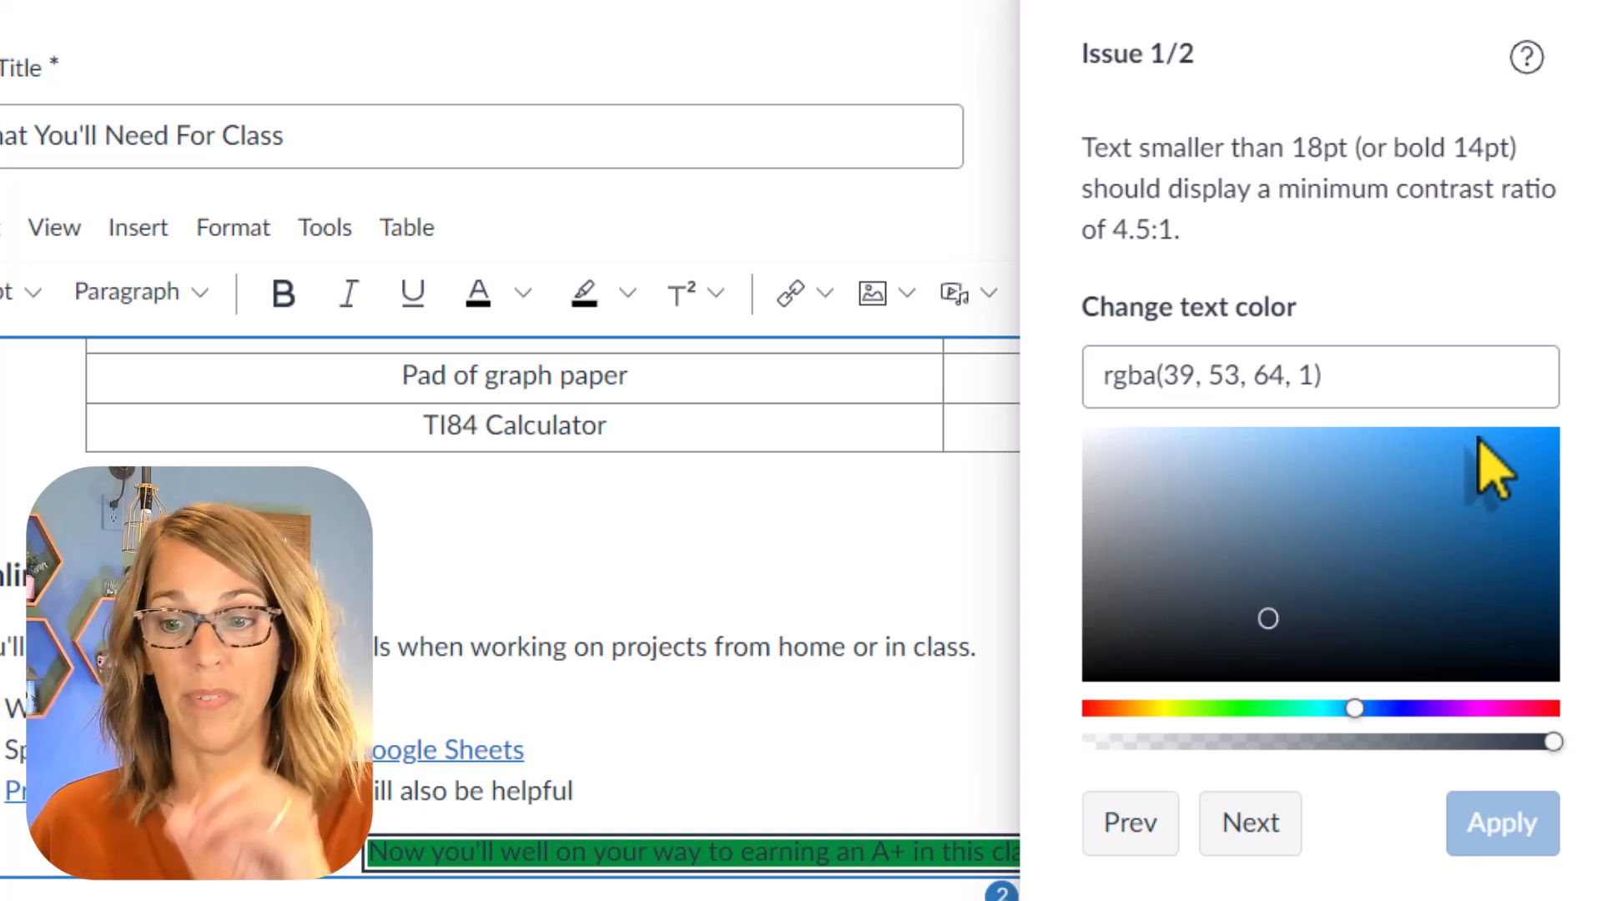
Step: Lighten the text color of the green-highlighted A+ sentence to white and correct its "you'll" to "you're"
{"action": "mouse_move", "coordinate": [1273, 631]}
{"action": "left_mouse_down"}
{"action": "mouse_move", "coordinate": [1269, 543]}
{"action": "mouse_move", "coordinate": [1216, 465]}
{"action": "mouse_move", "coordinate": [1190, 455]}
{"action": "mouse_move", "coordinate": [1227, 492]}
{"action": "mouse_move", "coordinate": [1262, 584]}
{"action": "mouse_move", "coordinate": [1250, 493]}
{"action": "mouse_move", "coordinate": [1205, 429]}
{"action": "mouse_move", "coordinate": [1286, 592]}
{"action": "mouse_move", "coordinate": [1244, 579]}
{"action": "mouse_move", "coordinate": [1137, 438]}
{"action": "mouse_move", "coordinate": [1083, 426]}
{"action": "mouse_move", "coordinate": [1392, 503]}
{"action": "mouse_move", "coordinate": [1349, 493]}
{"action": "left_mouse_up"}
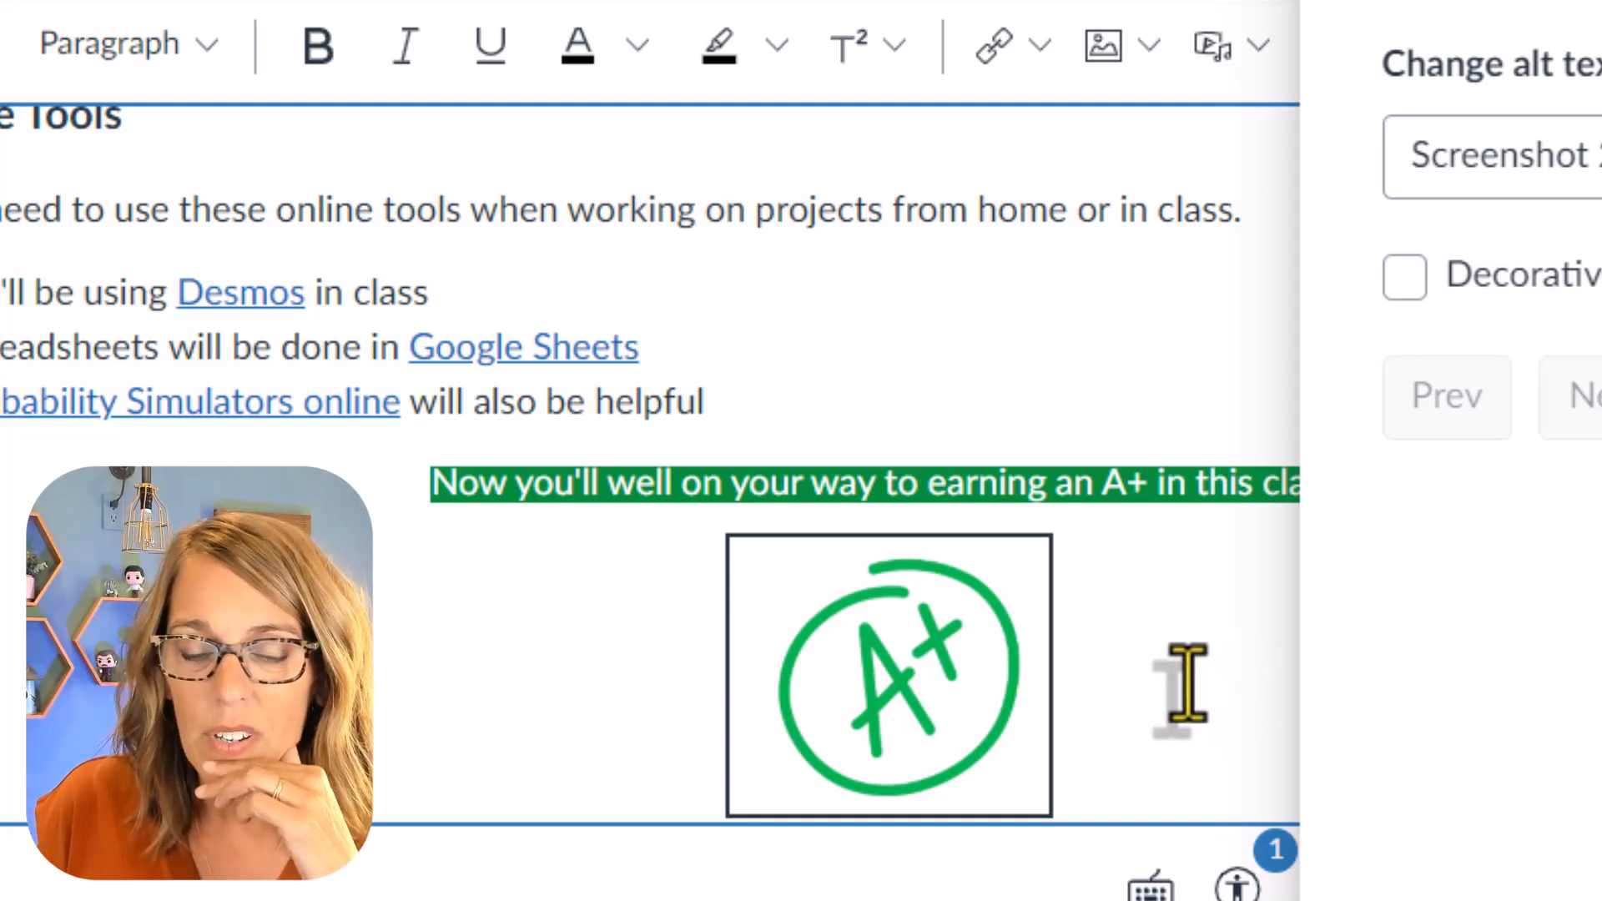
{"action": "left_click", "coordinate": [595, 486]}
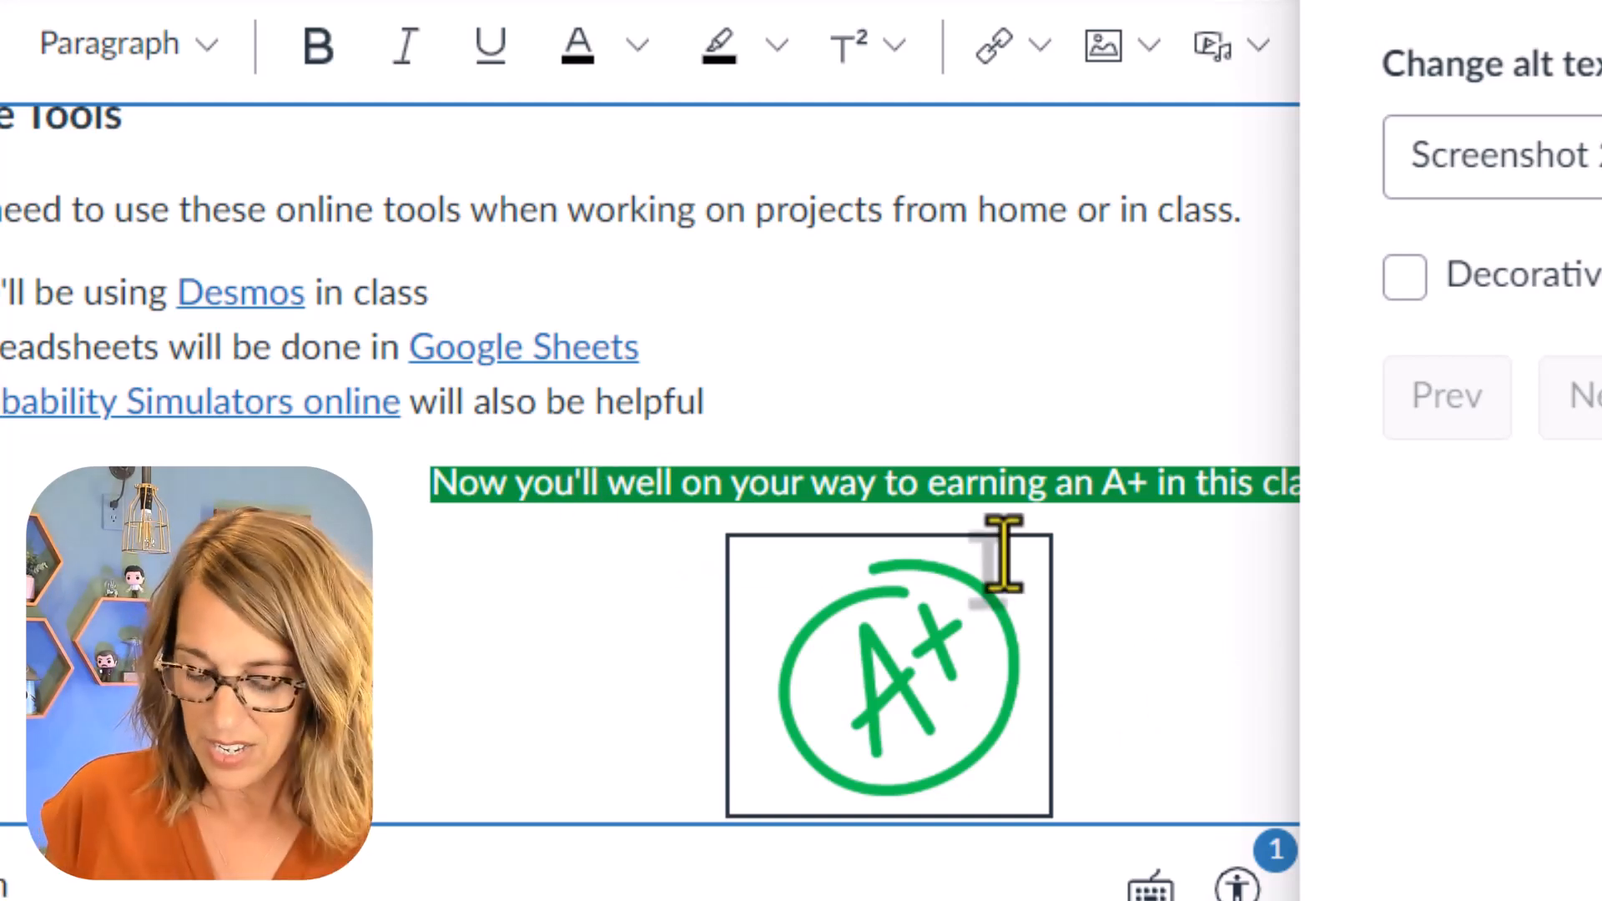
{"action": "key", "text": "BackSpace"}
{"action": "key", "text": "BackSpace"}
{"action": "type", "text": "re"}
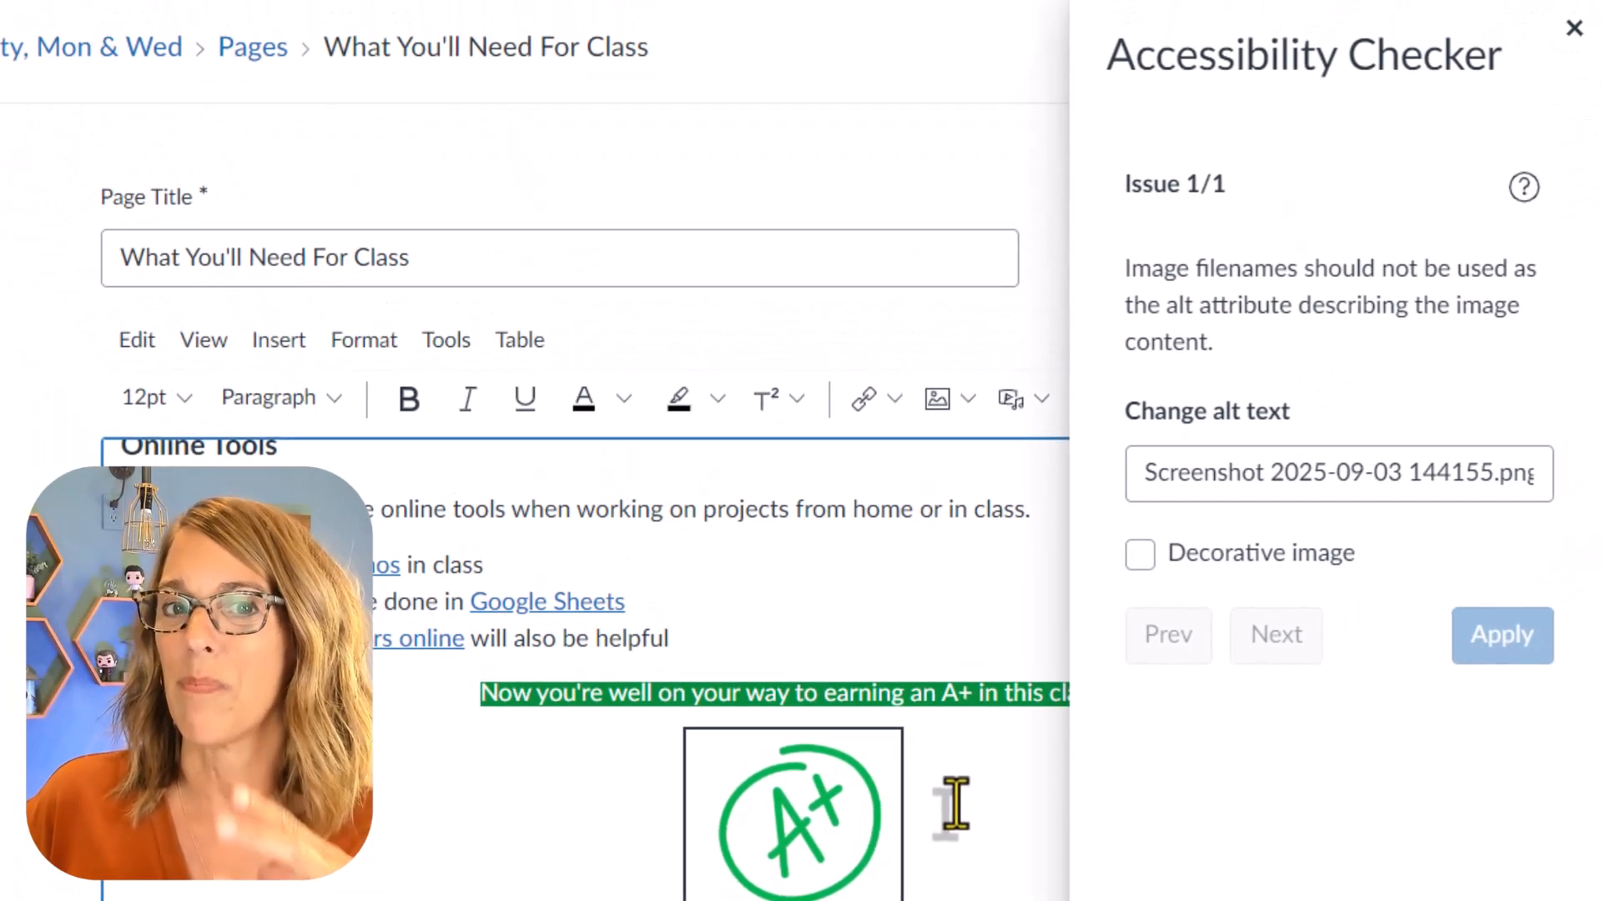
Step: Clear the filename from the A+ image's alt text, mark it as a decorative image and apply the fix
{"action": "left_click_drag", "start_coordinate": [1141, 477], "coordinate": [1594, 476]}
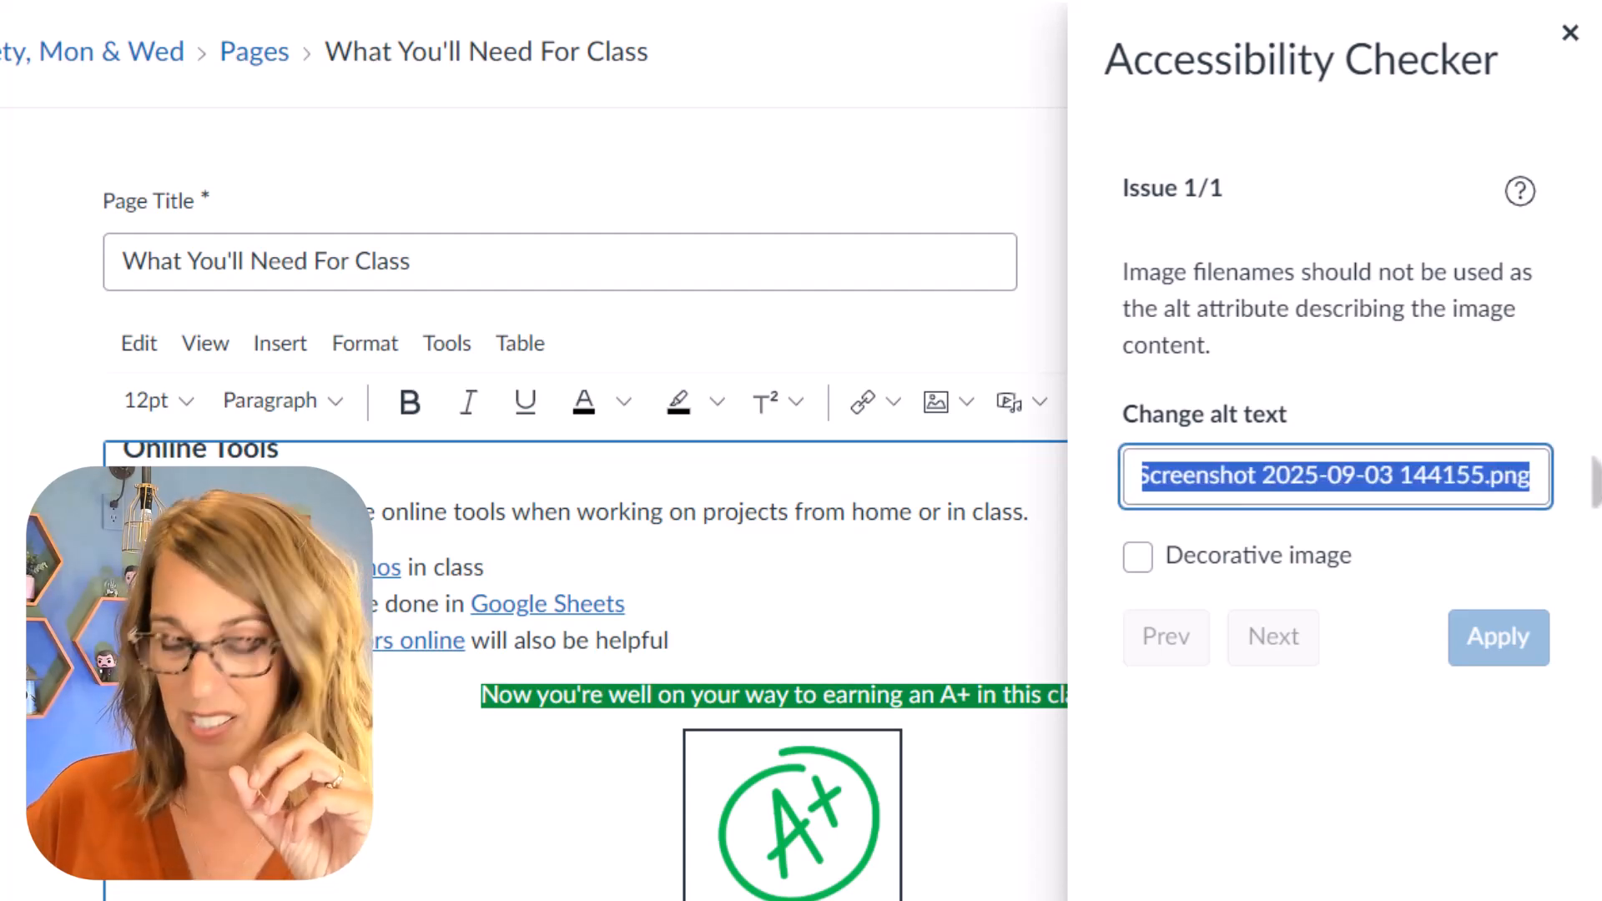
{"action": "key", "text": "BackSpace"}
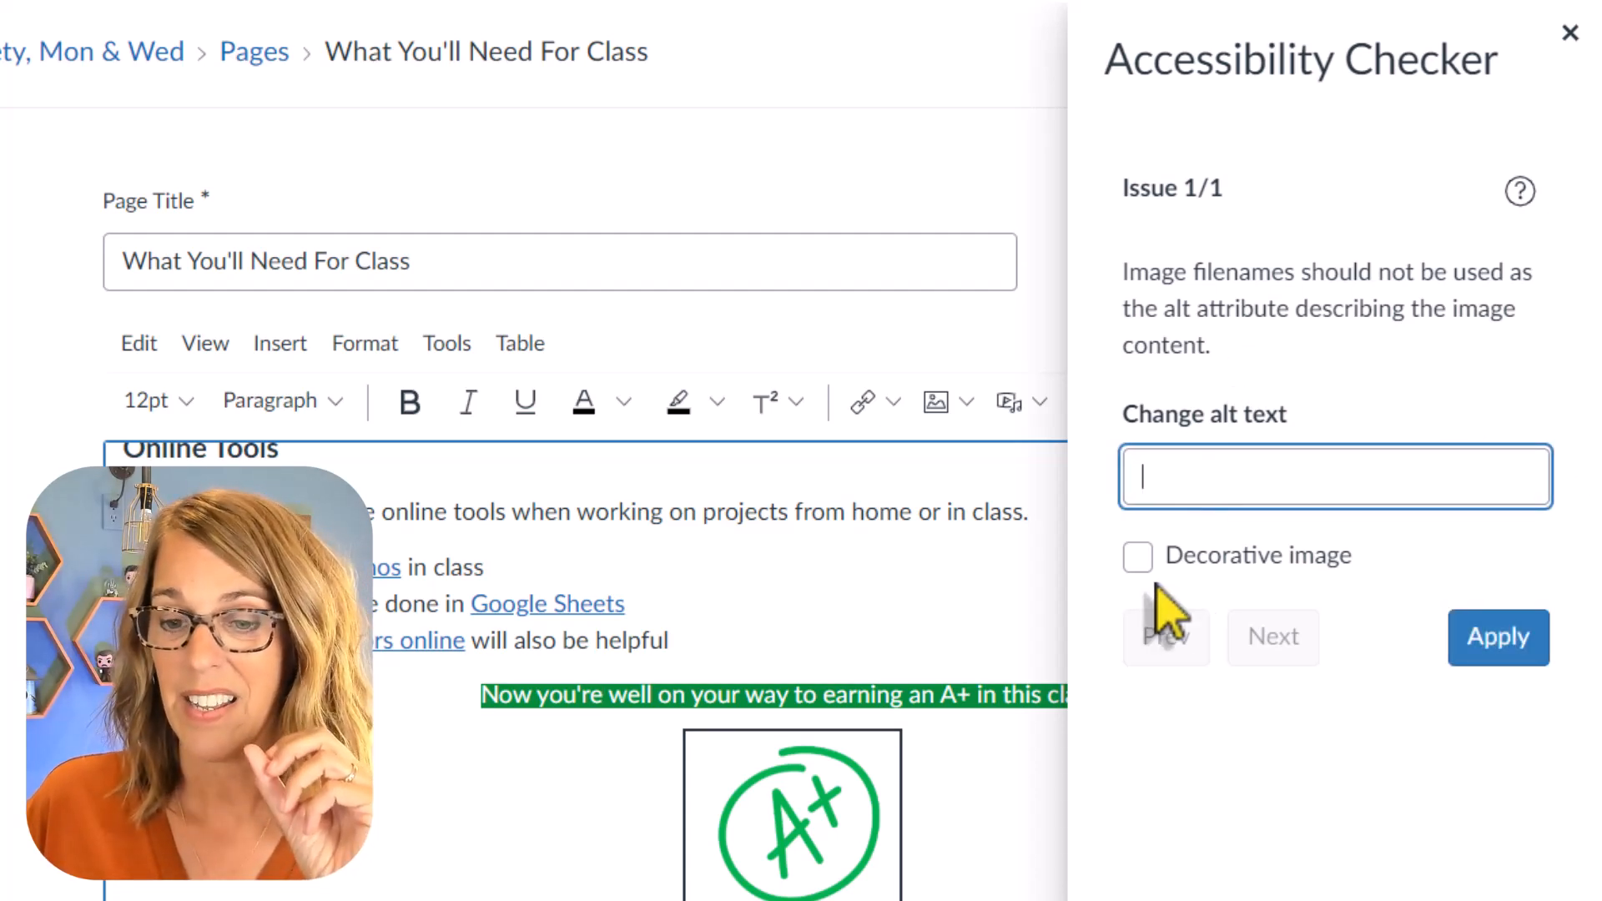
{"action": "left_click", "coordinate": [1140, 557]}
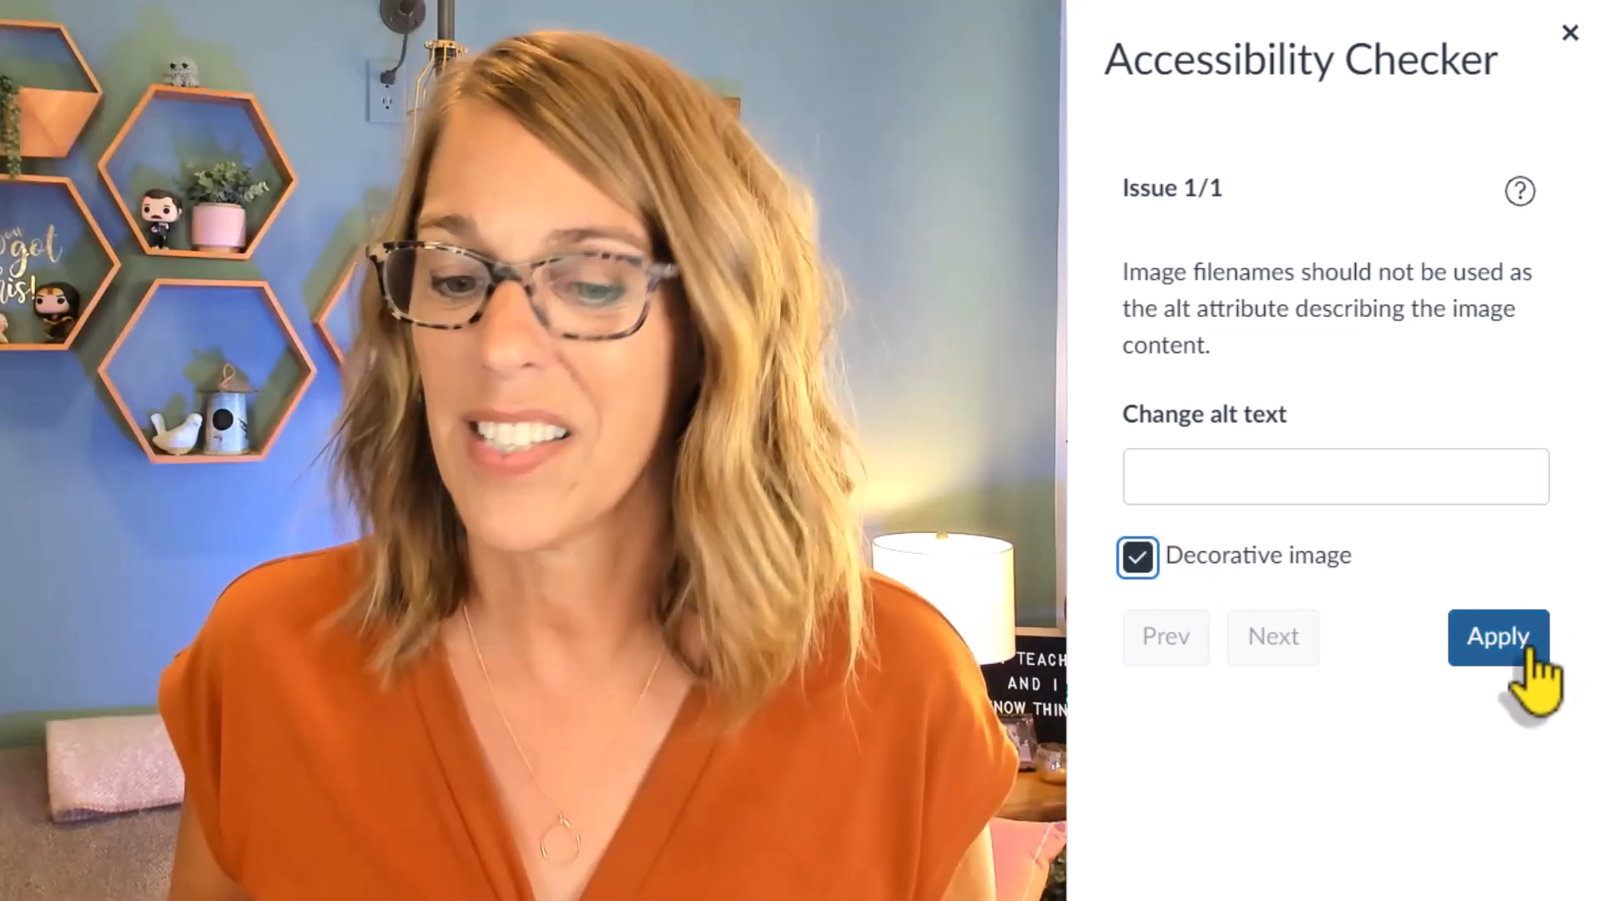
{"action": "left_click", "coordinate": [1525, 655]}
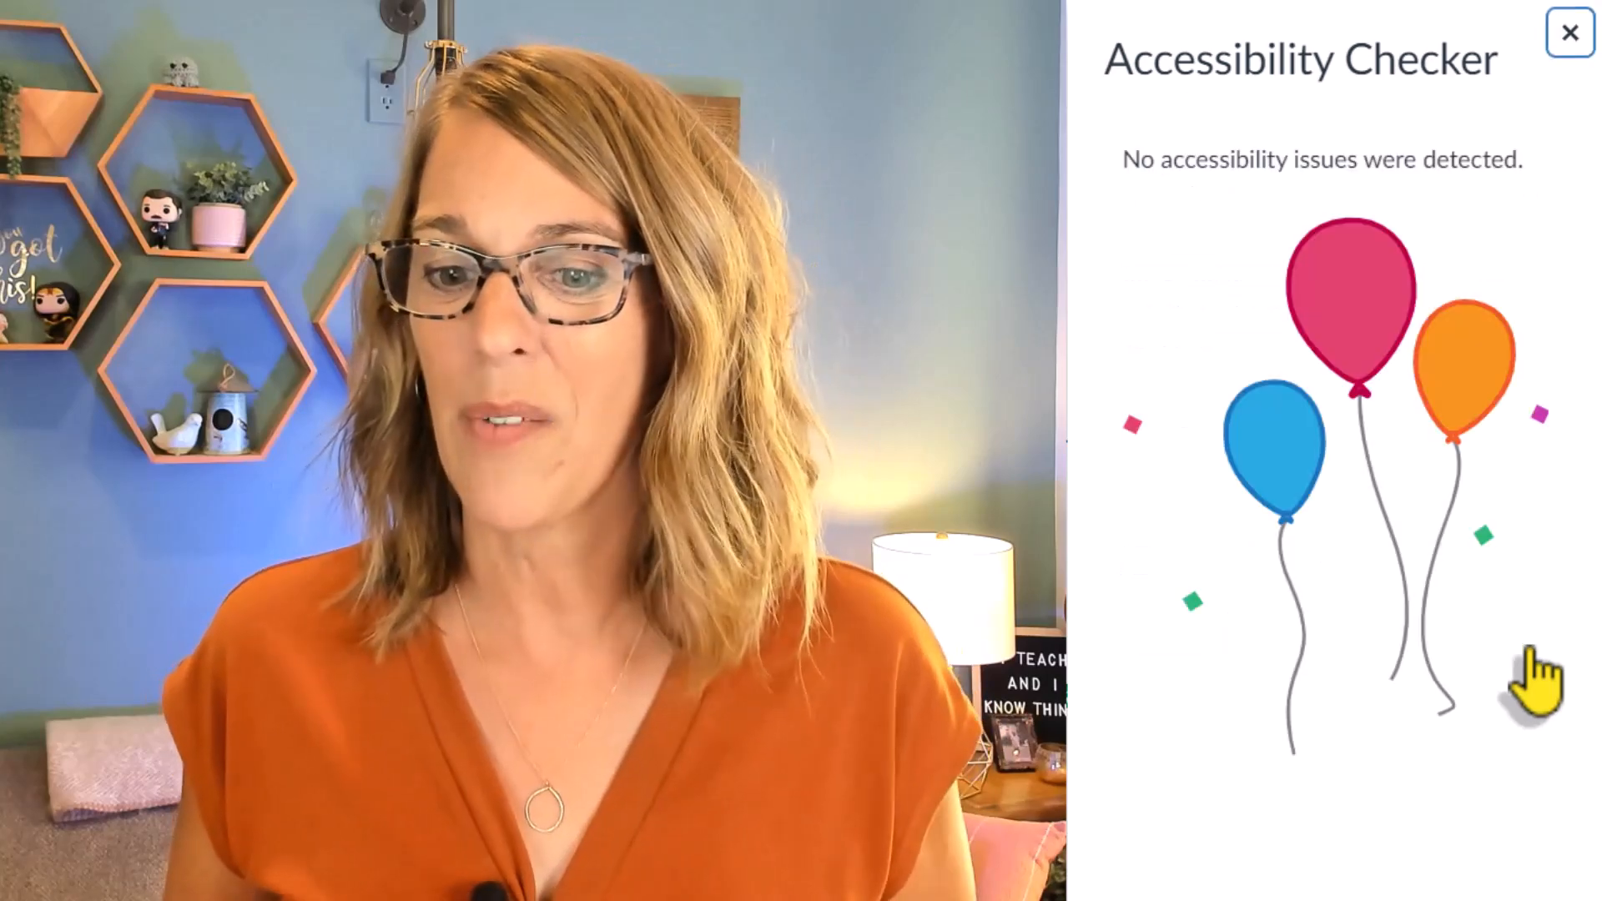